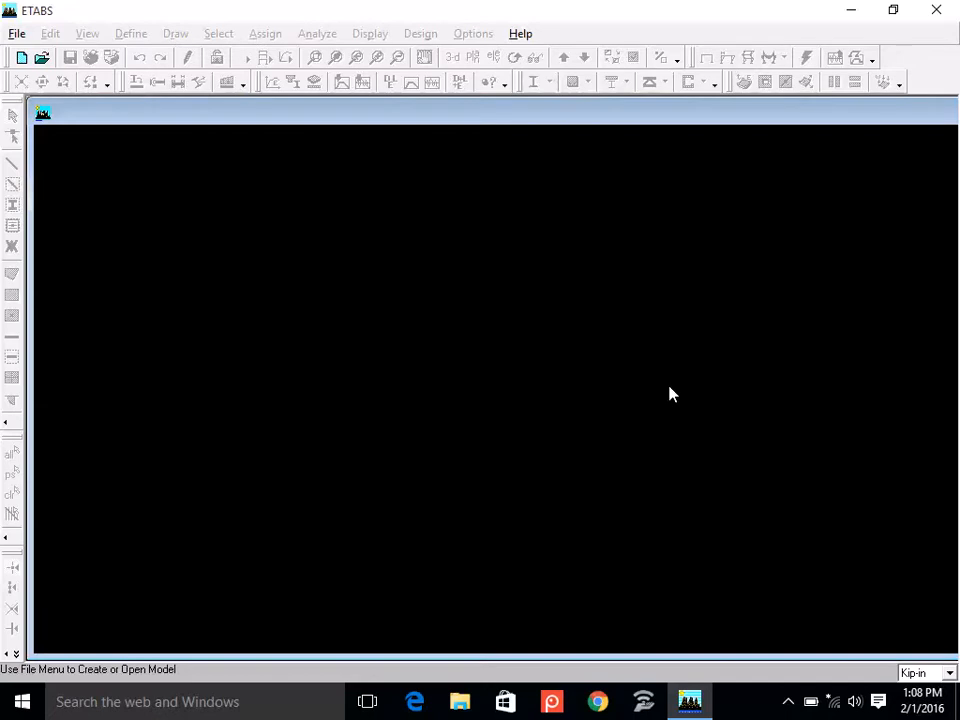
click(401, 9)
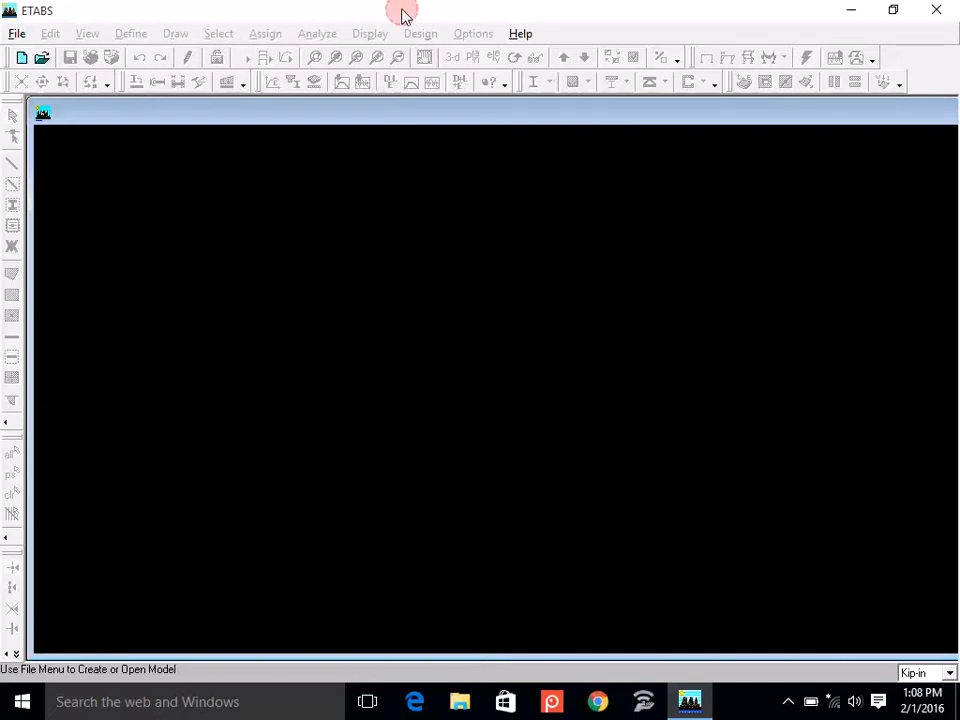
click(386, 111)
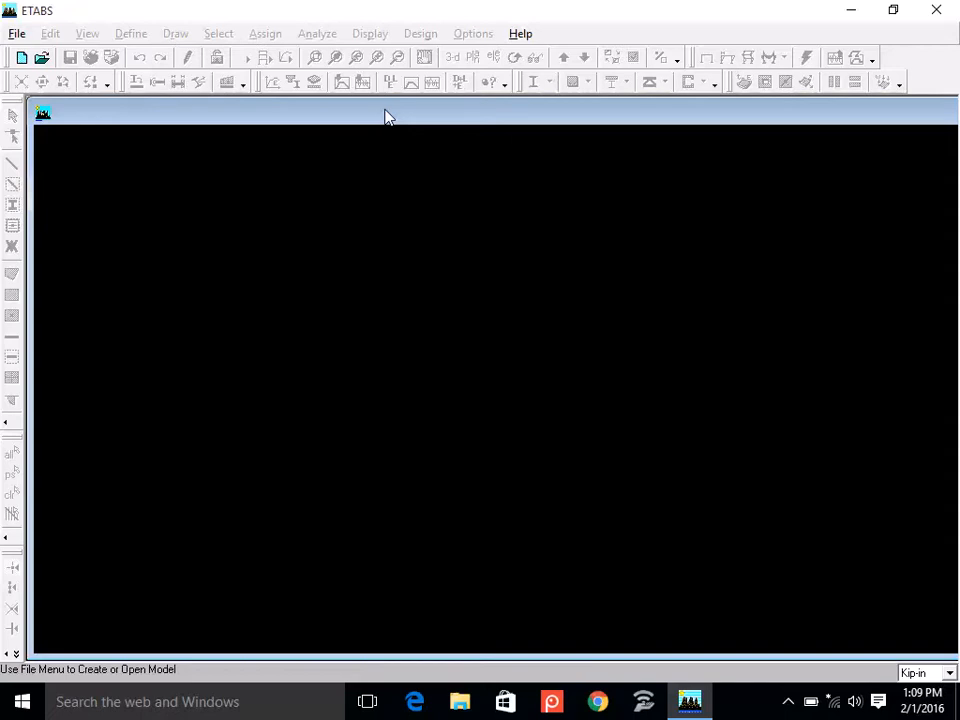
Start a new model without initializing from an existing .edb file and set 5 grid lines in both X and Y directions.
click(22, 58)
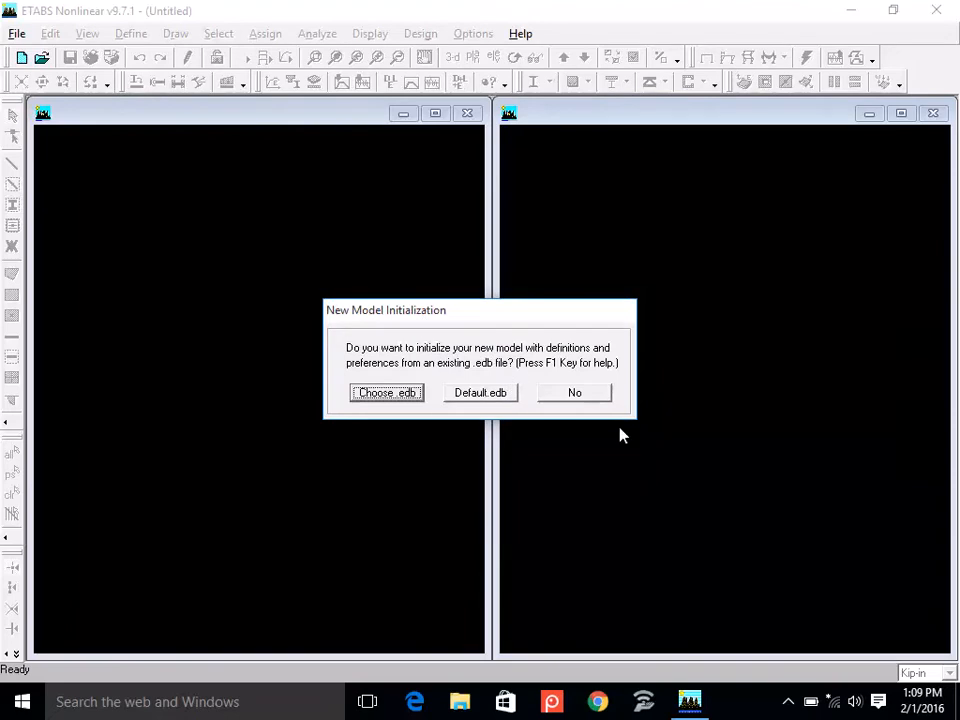
click(553, 393)
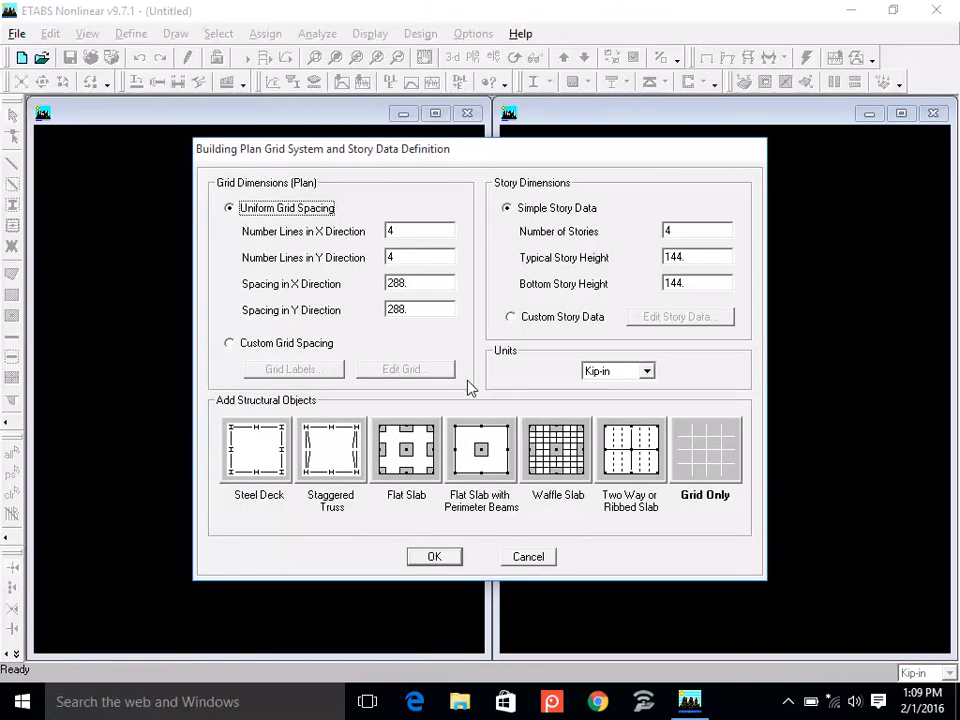
double_click(400, 230)
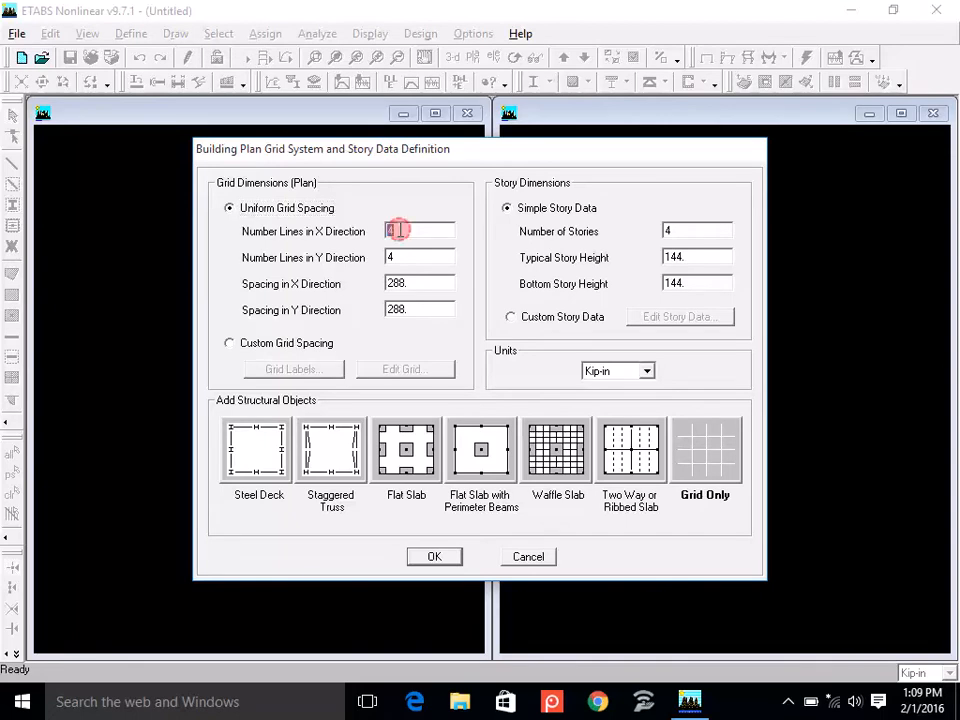
text(5)
double_click(400, 256)
text(5)
Switch the units to Kip-ft and set uniform grid spacing of 15 ft in both X and Y directions.
click(302, 344)
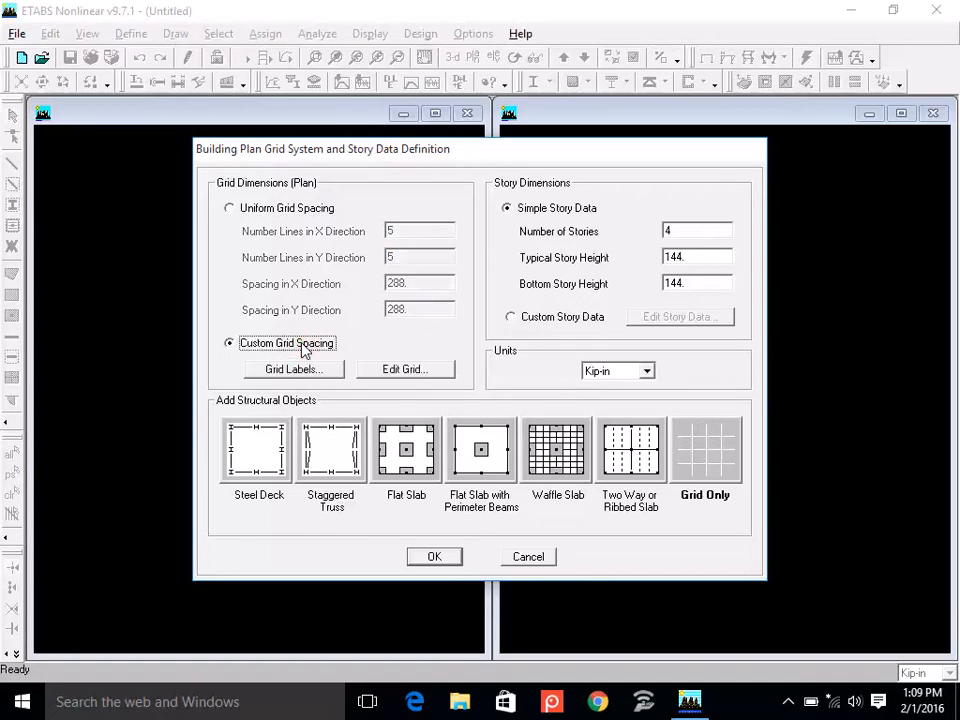
click(646, 370)
click(627, 398)
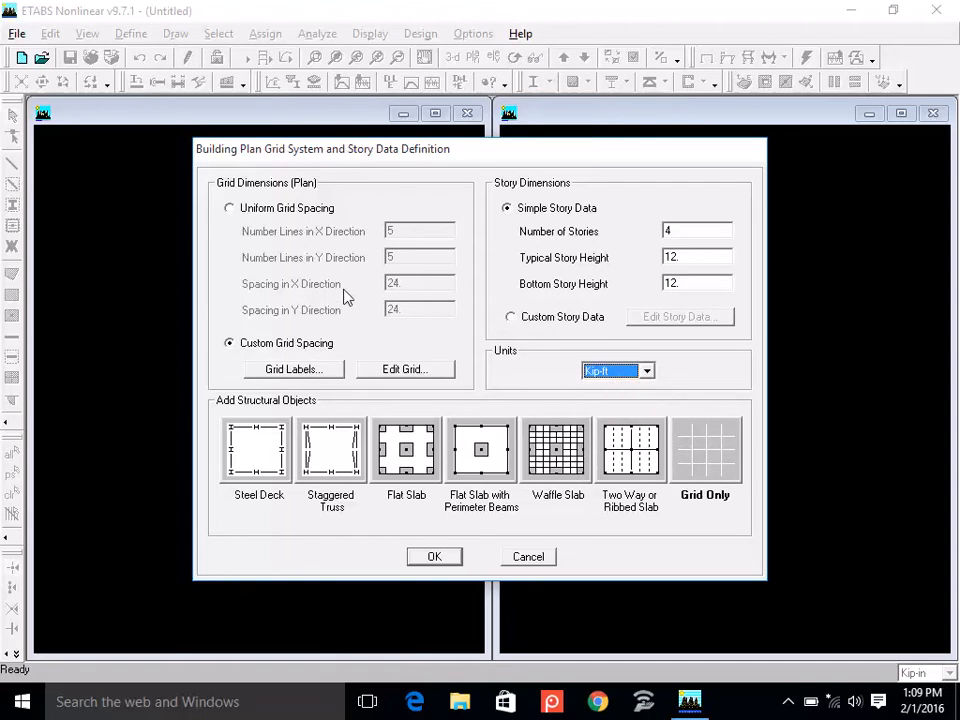
click(231, 208)
double_click(440, 283)
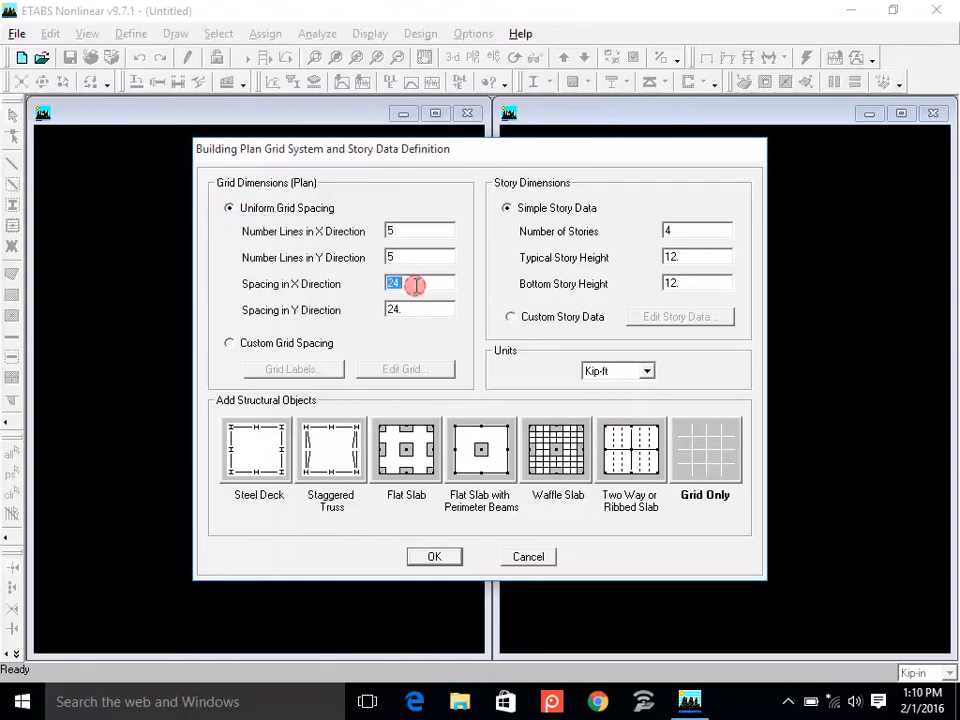
text(15)
double_click(422, 311)
text(15)
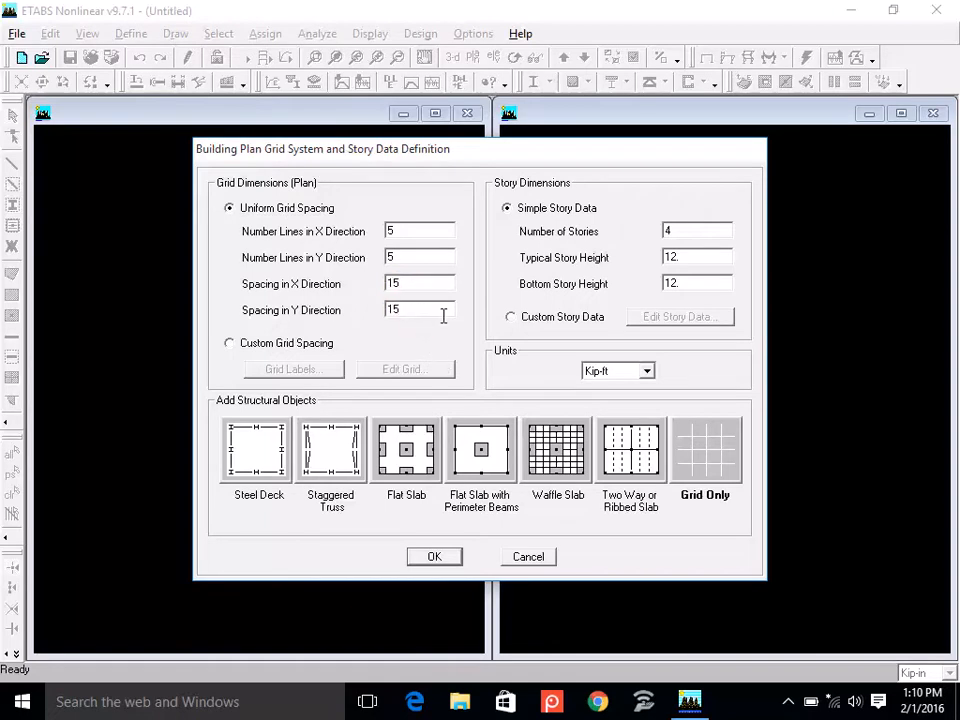
Define 1 story with typical and bottom story heights of 15 ft, then create the model as Grid Only.
double_click(705, 229)
text(1)
double_click(693, 254)
text(15)
click(690, 279)
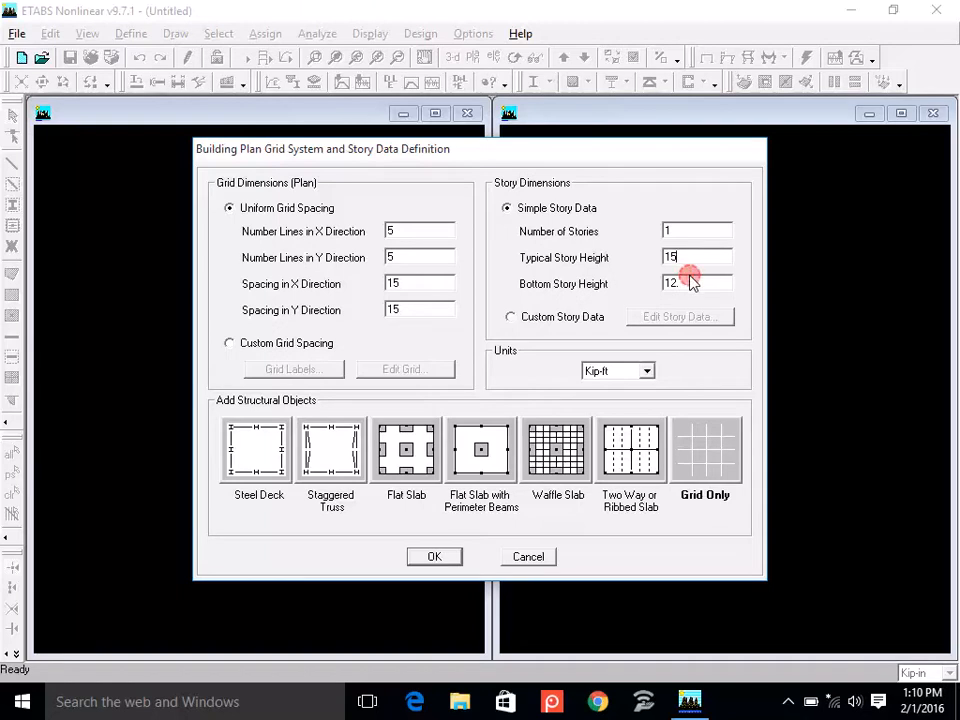
double_click(688, 283)
text(15)
click(720, 462)
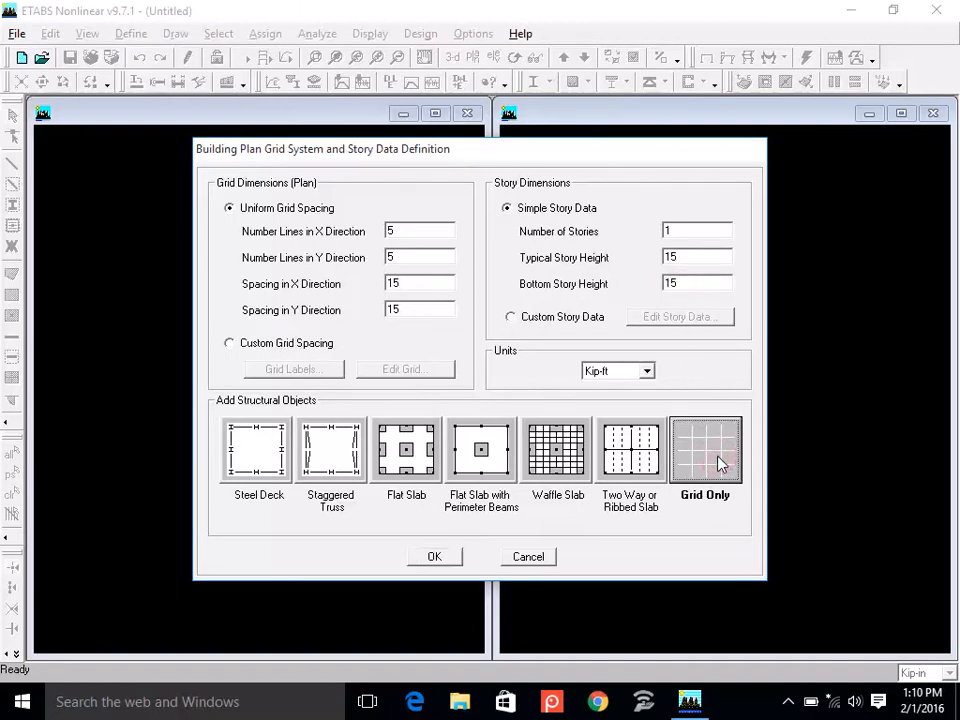
click(423, 558)
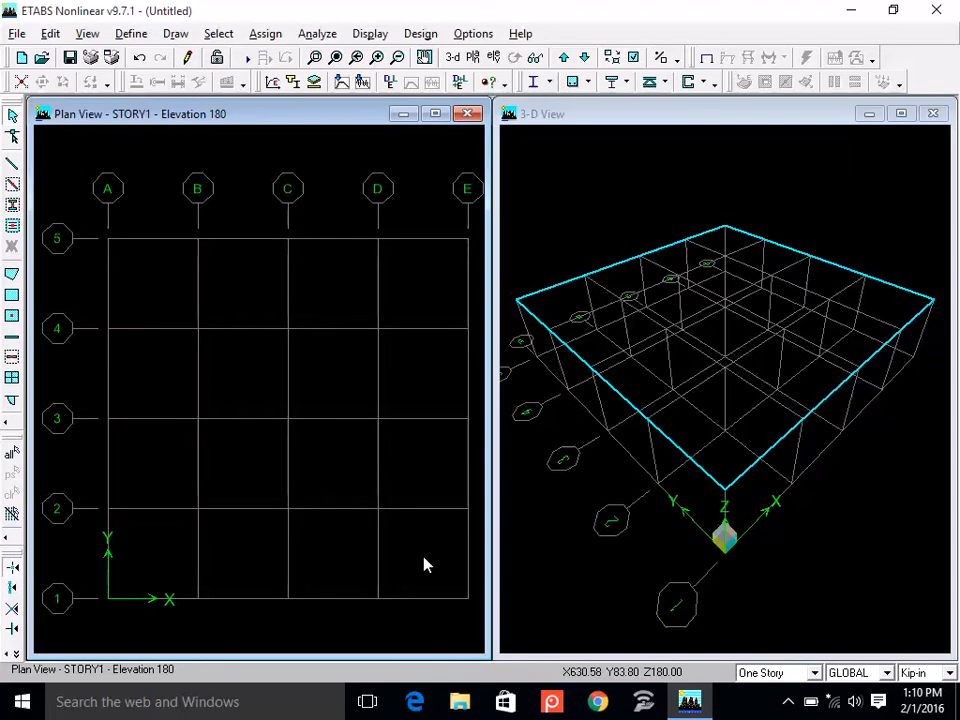
Save the model as Example in the Lec 3 (1-02-16) folder inside the desktop's ETABS folder.
click(70, 57)
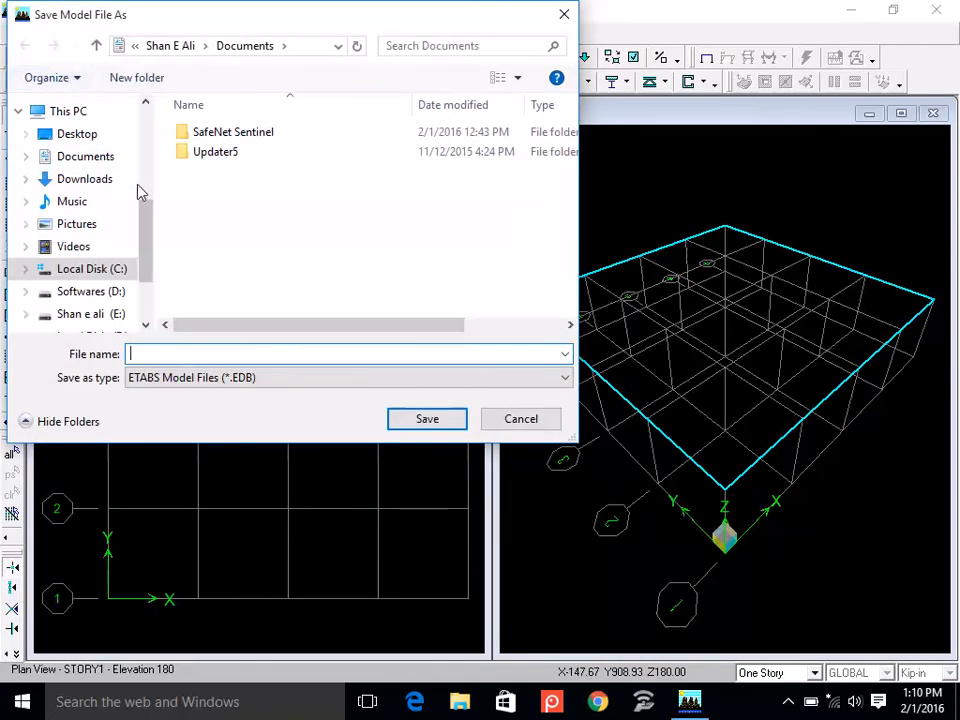
click(85, 136)
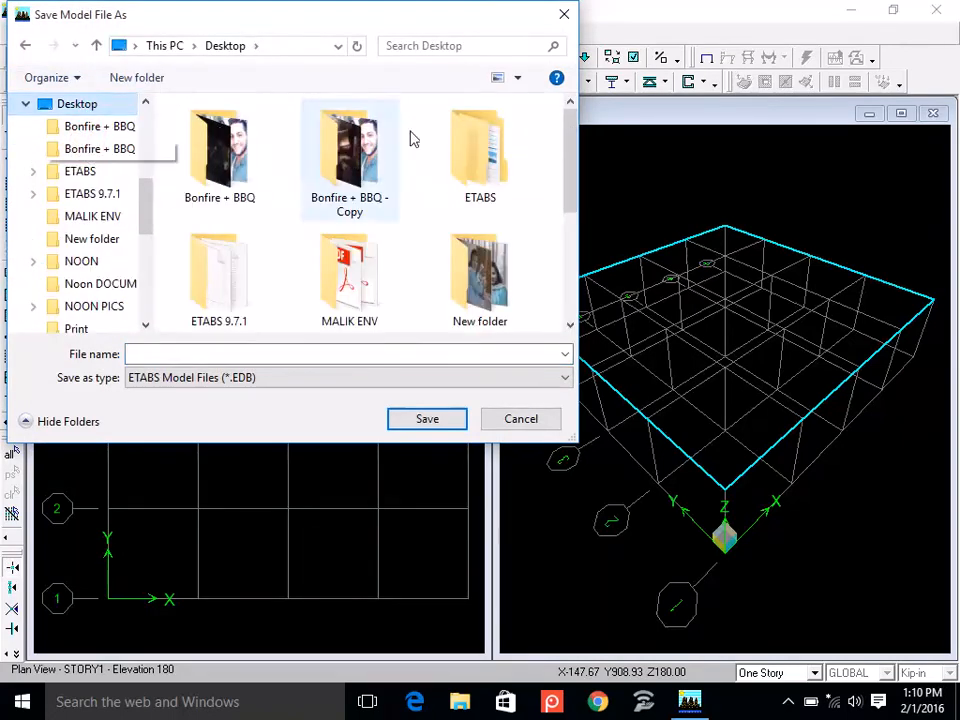
double_click(490, 178)
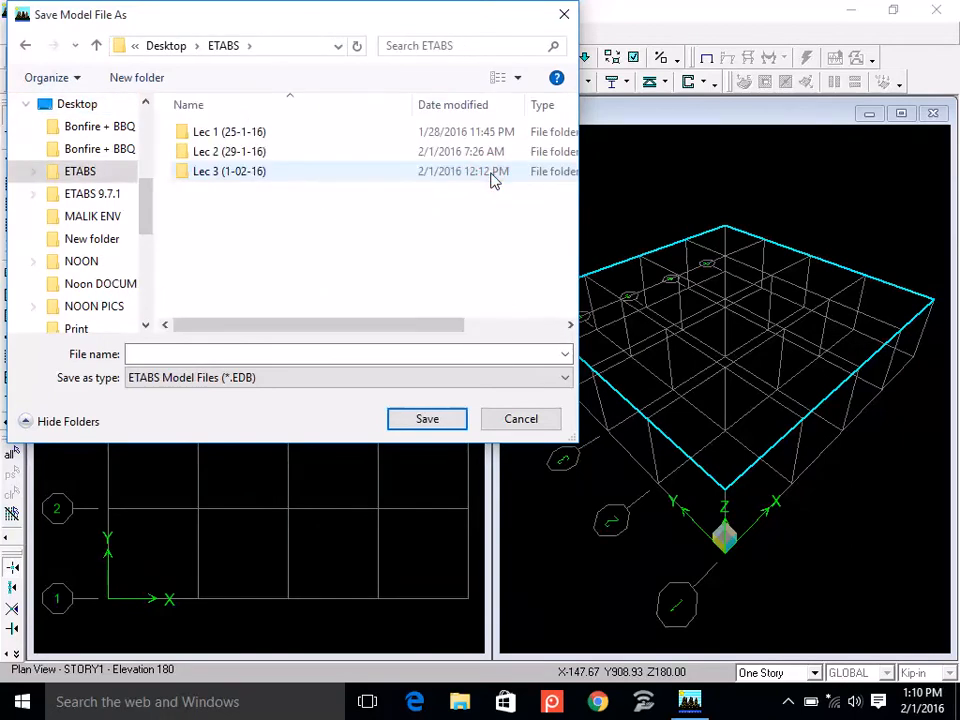
double_click(279, 174)
click(265, 352)
text(eXAMPLE)
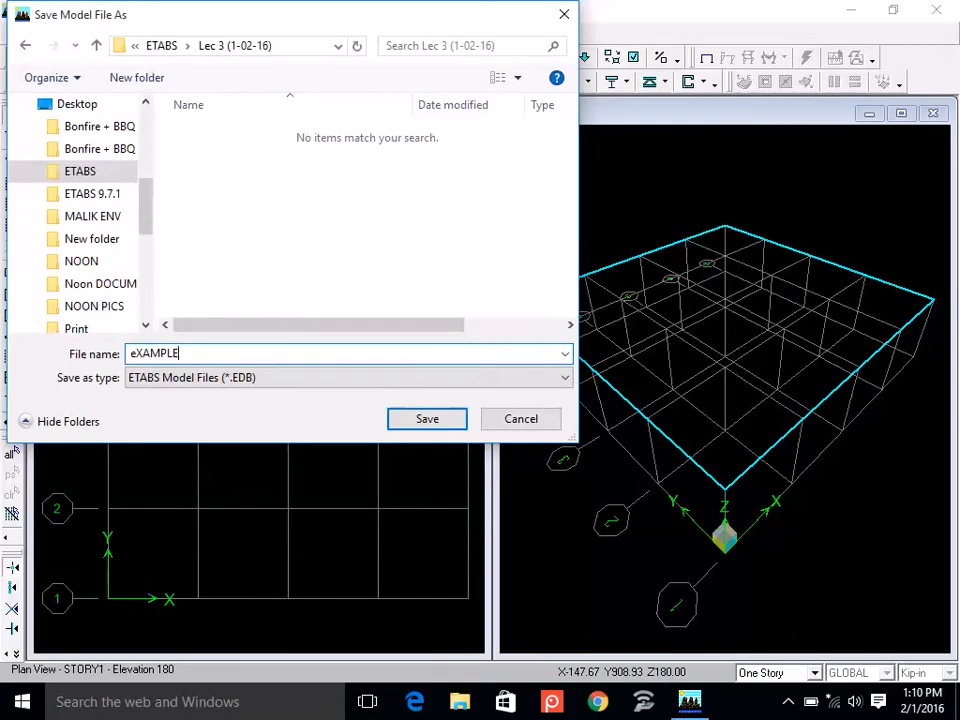
key(BackSpace)
key(BackSpace)
key(BackSpace)
key(BackSpace)
key(BackSpace)
key(BackSpace)
key(BackSpace)
text(Example)
click(440, 425)
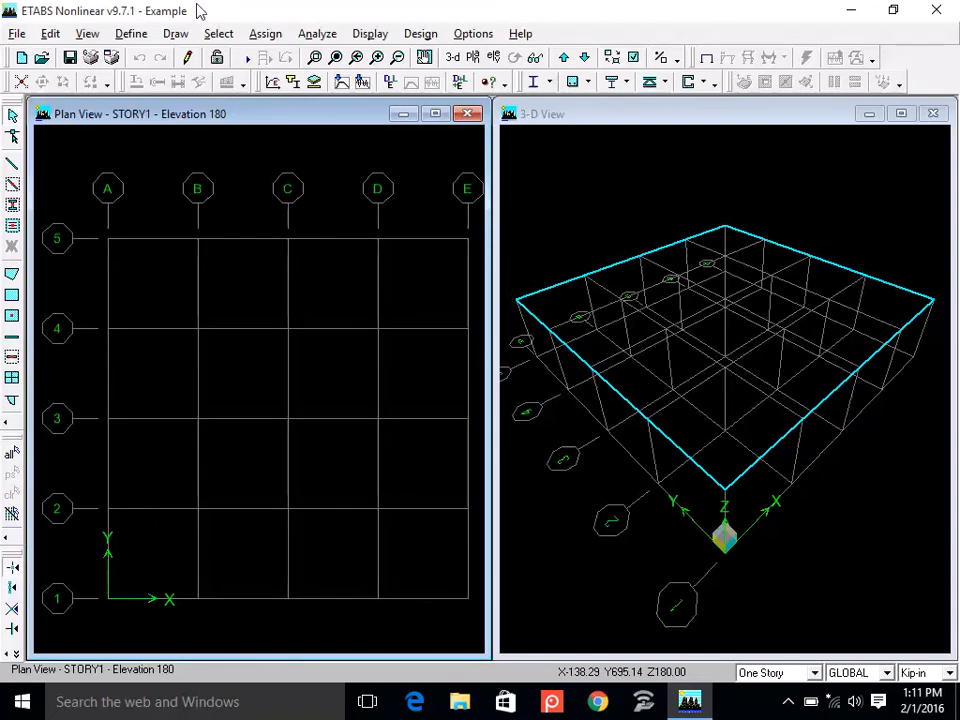
Review the available definition commands, from material properties through load cases and combinations to mass source, and look at the defined materials list.
click(135, 37)
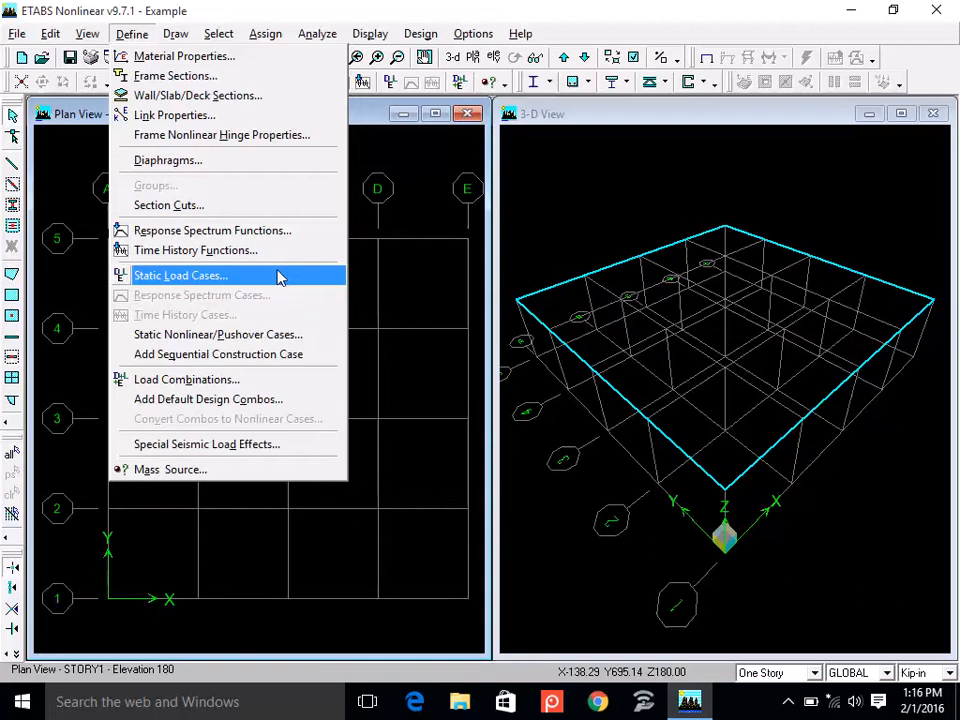
key(Down)
key(Down)
key(Down)
key(Down)
key(Down)
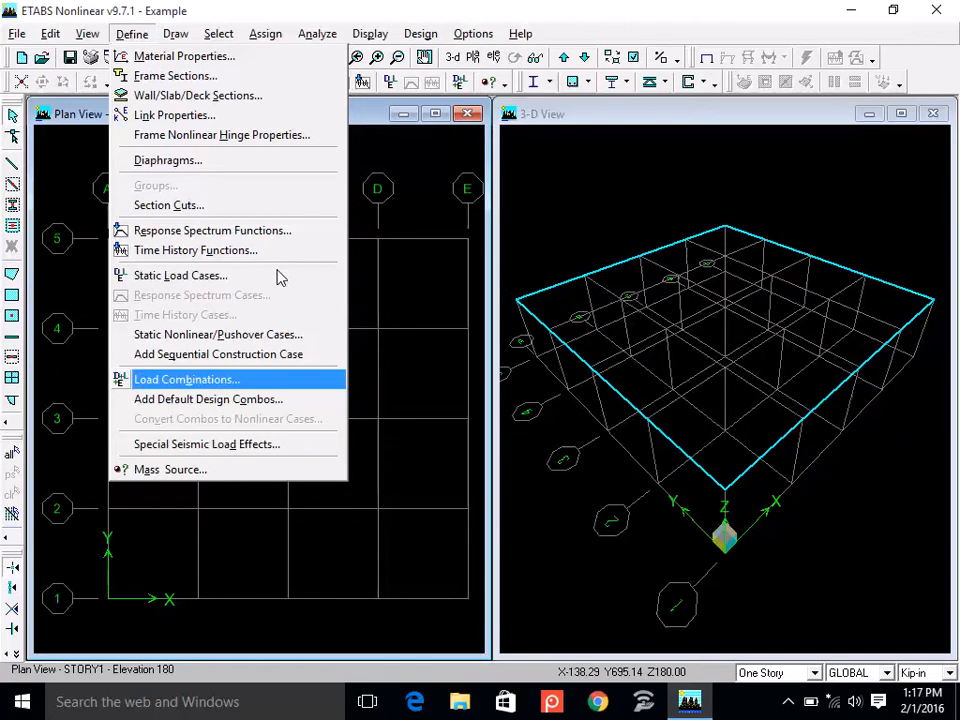
key(Right)
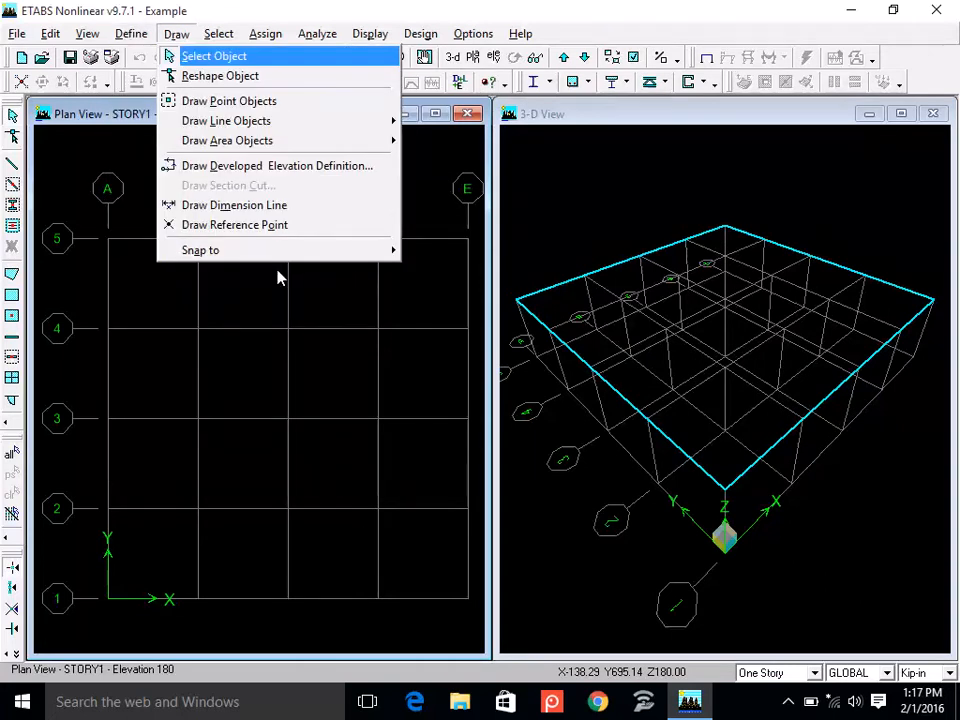
key(Left)
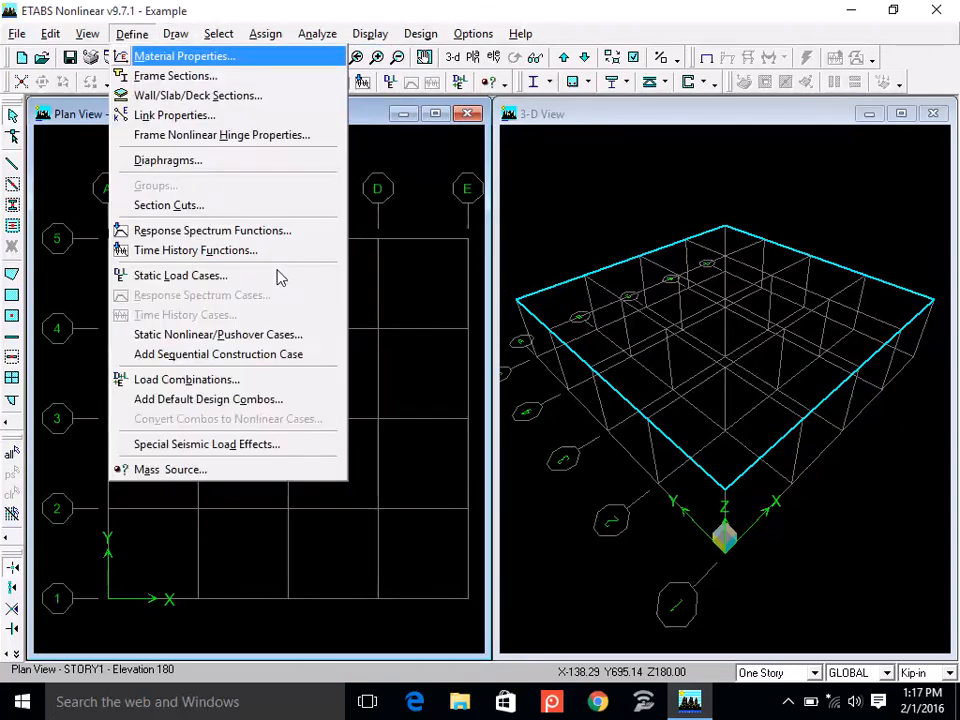
key(Down)
key(Down)
key(Down)
key(Down)
key(Down)
key(Down)
key(Down)
key(Down)
key(Down)
key(Down)
key(Down)
key(Down)
key(Down)
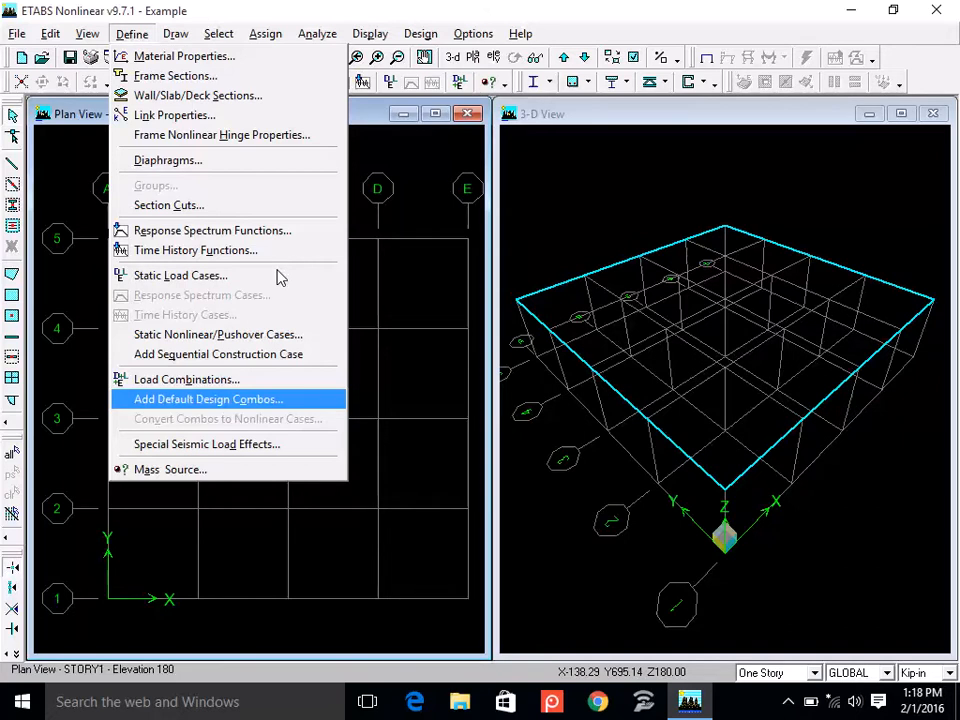
key(Down)
key(Down)
key(Down)
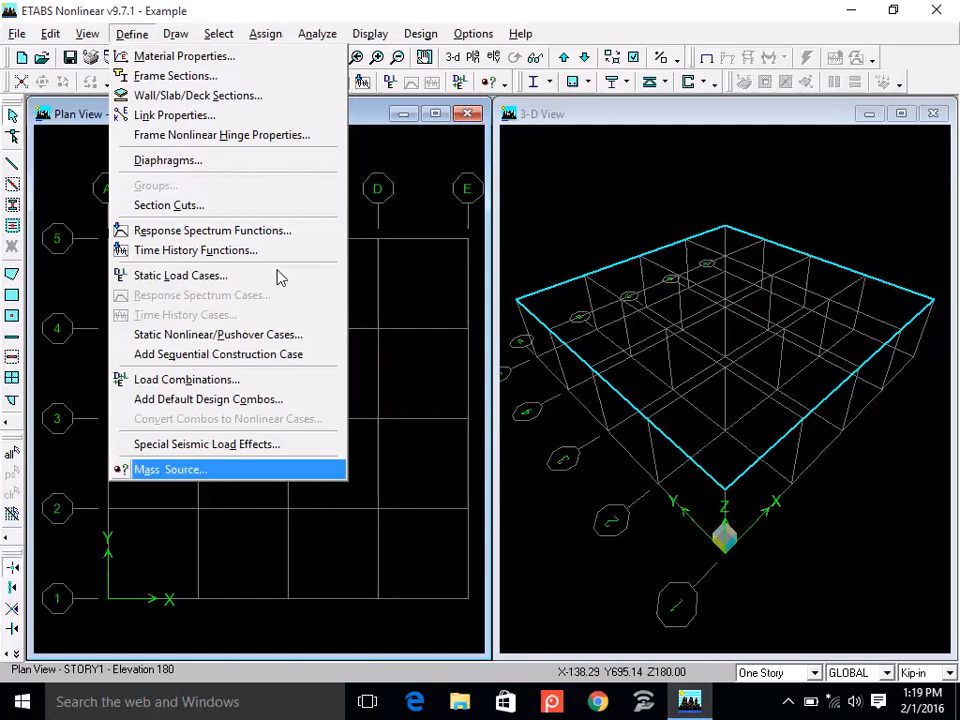
key(Up)
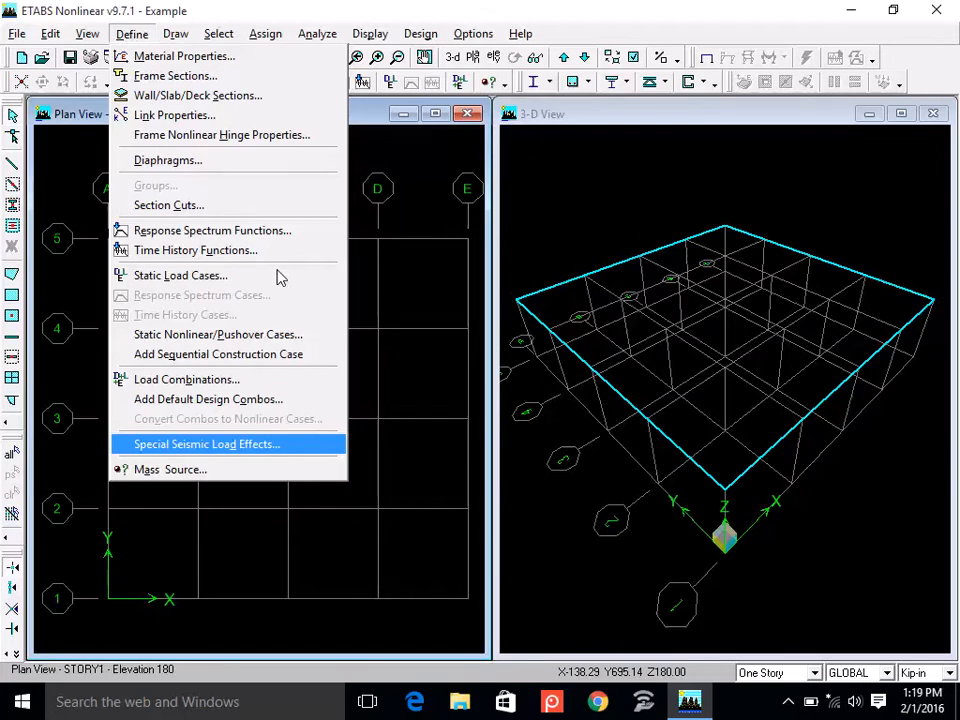
key(Up)
key(Up)
key(Up)
key(Up)
key(Up)
key(Up)
key(Up)
key(Up)
key(Up)
key(Up)
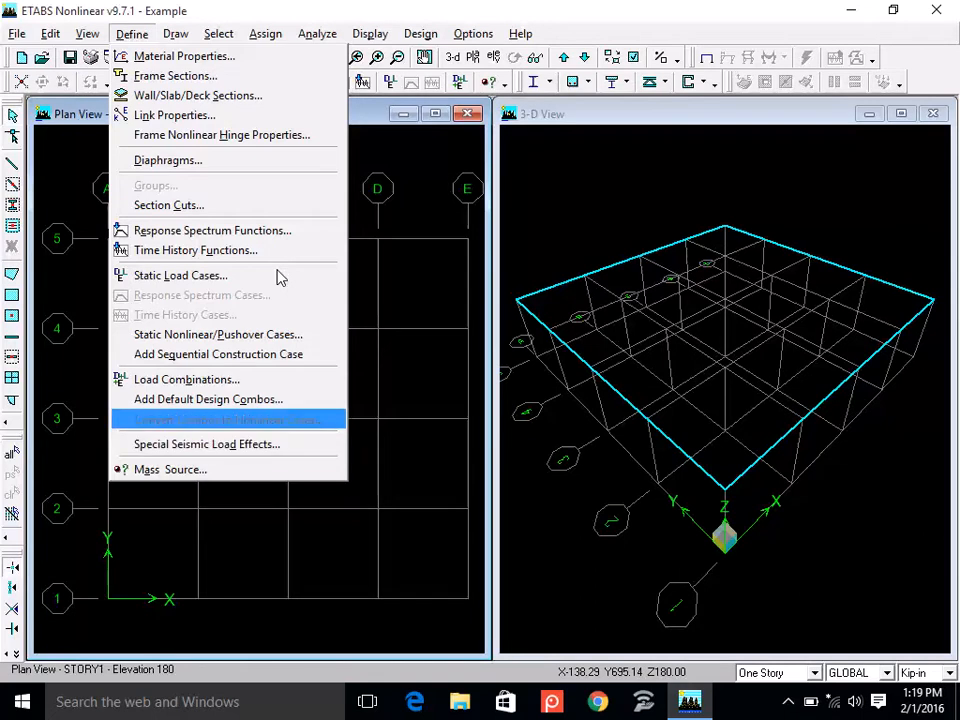
key(Up)
key(Up)
key(Up)
key(Up)
key(Up)
key(Up)
key(Up)
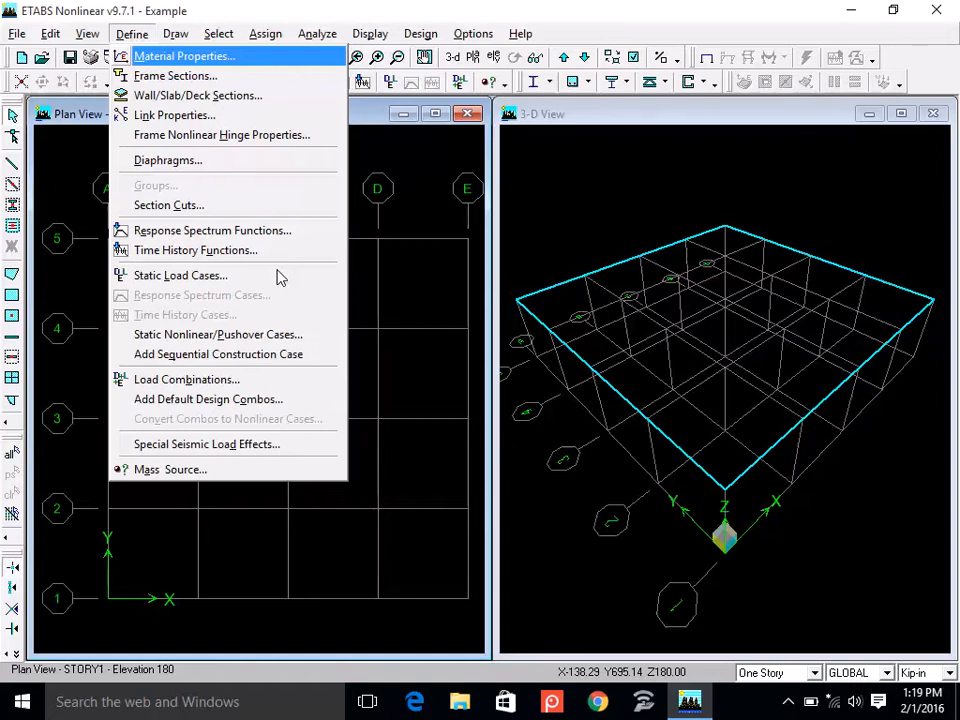
key(Return)
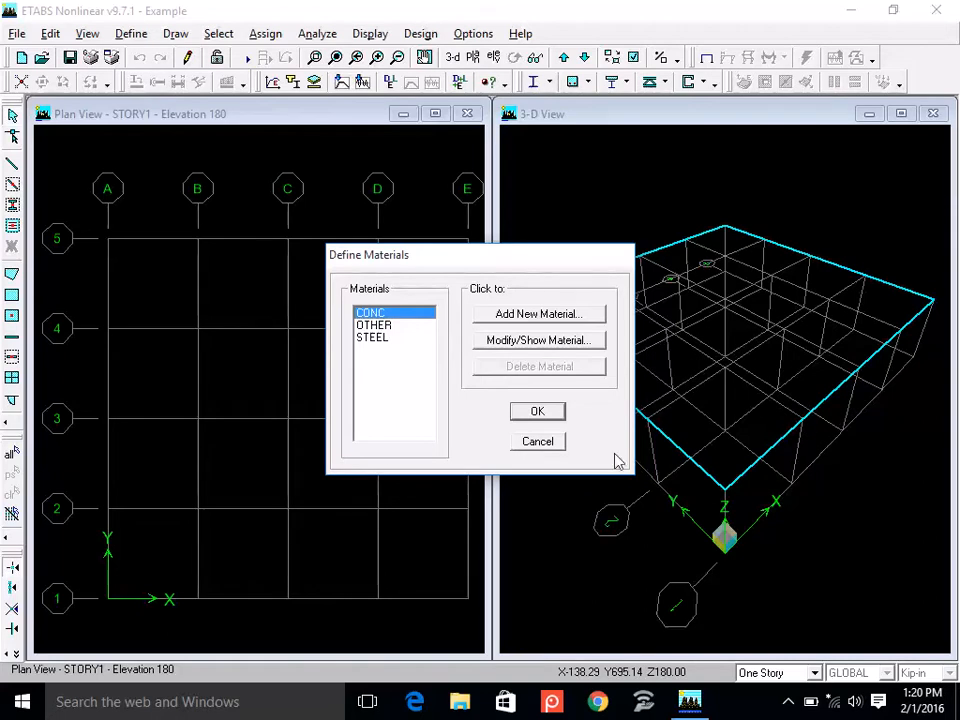
click(537, 446)
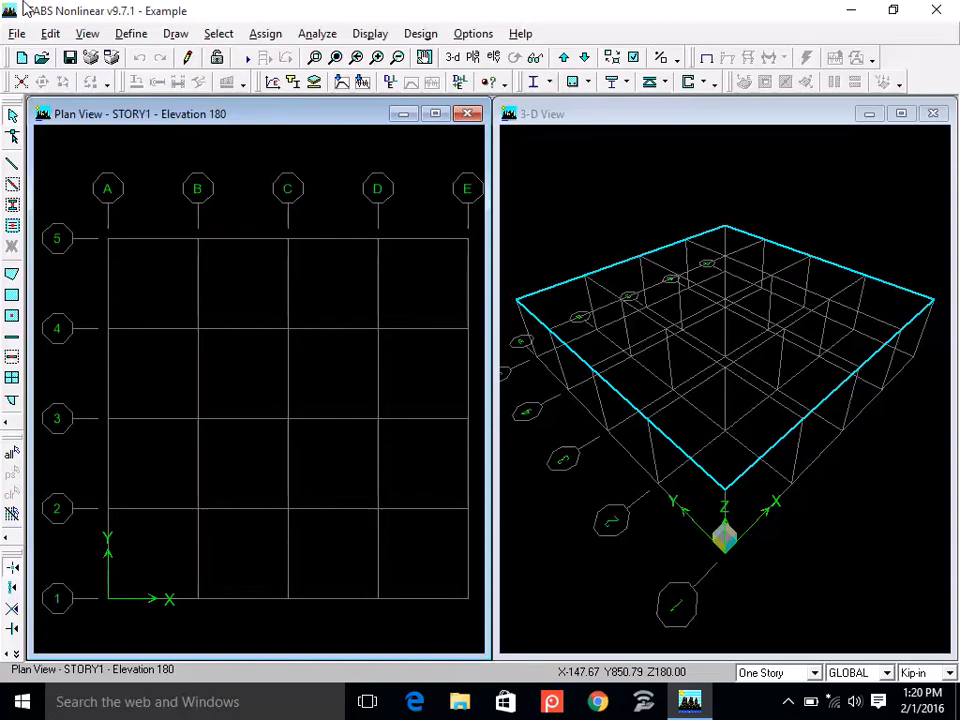
Open the property data of the CONC material from the list of defined materials.
click(124, 42)
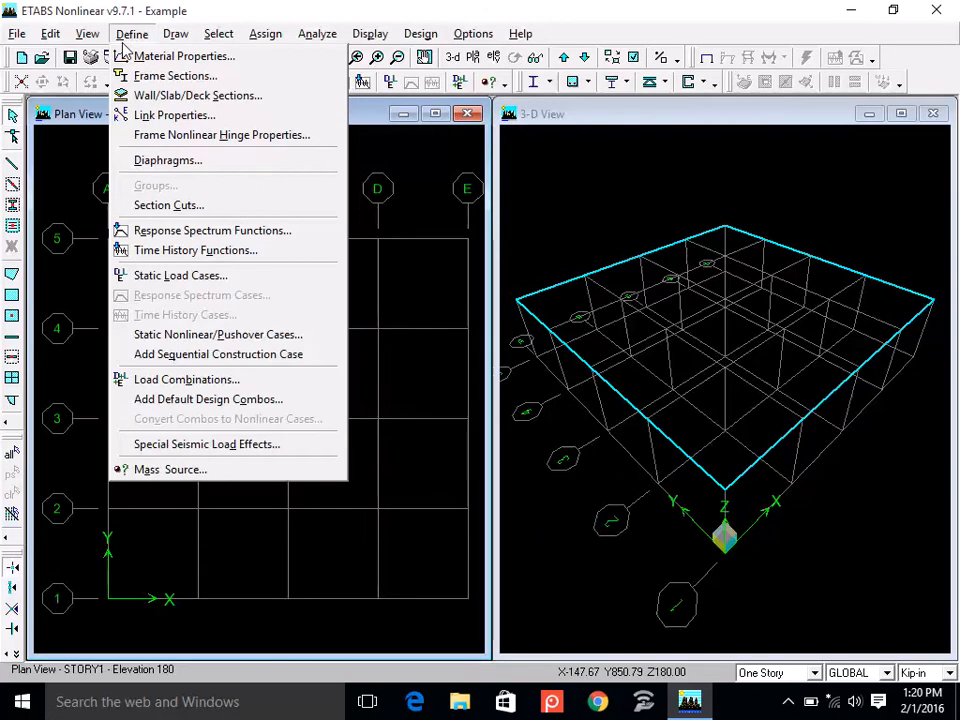
click(181, 57)
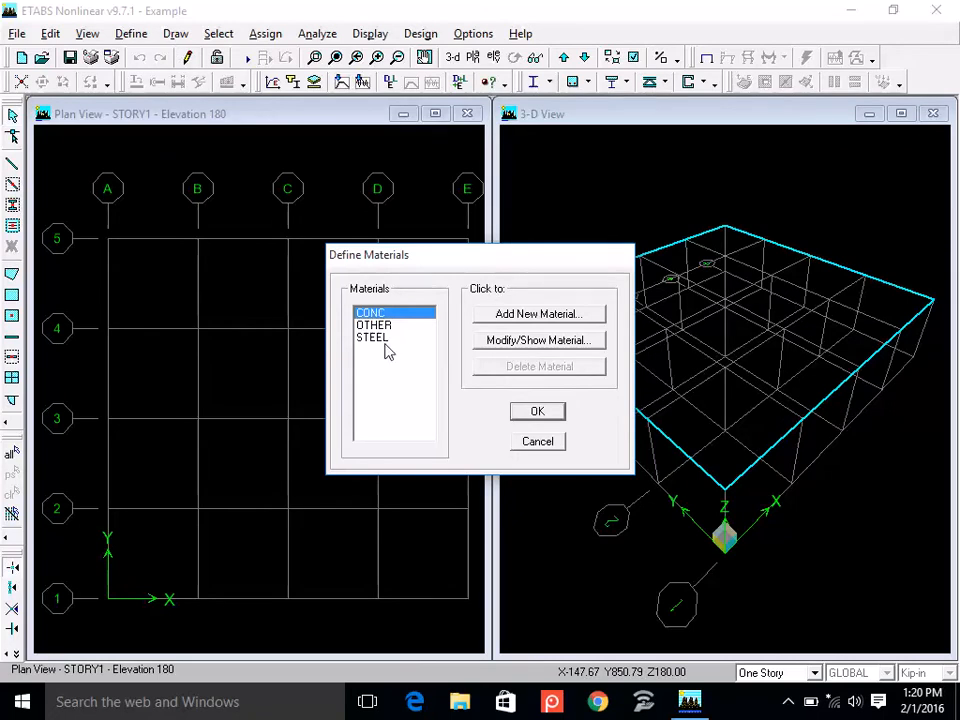
click(398, 314)
click(420, 326)
click(382, 338)
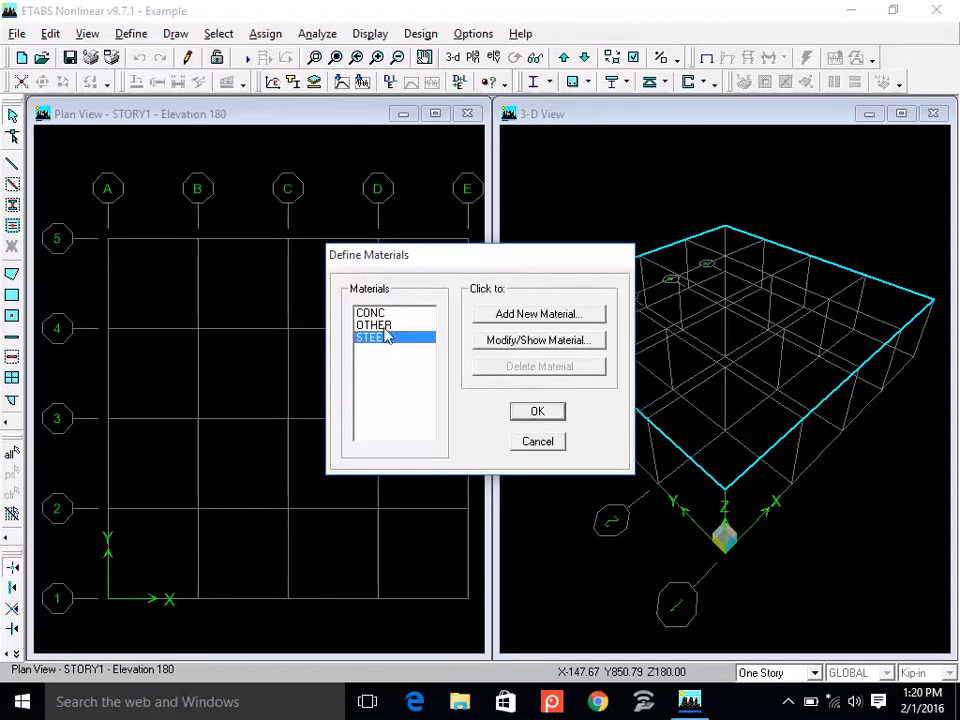
click(386, 316)
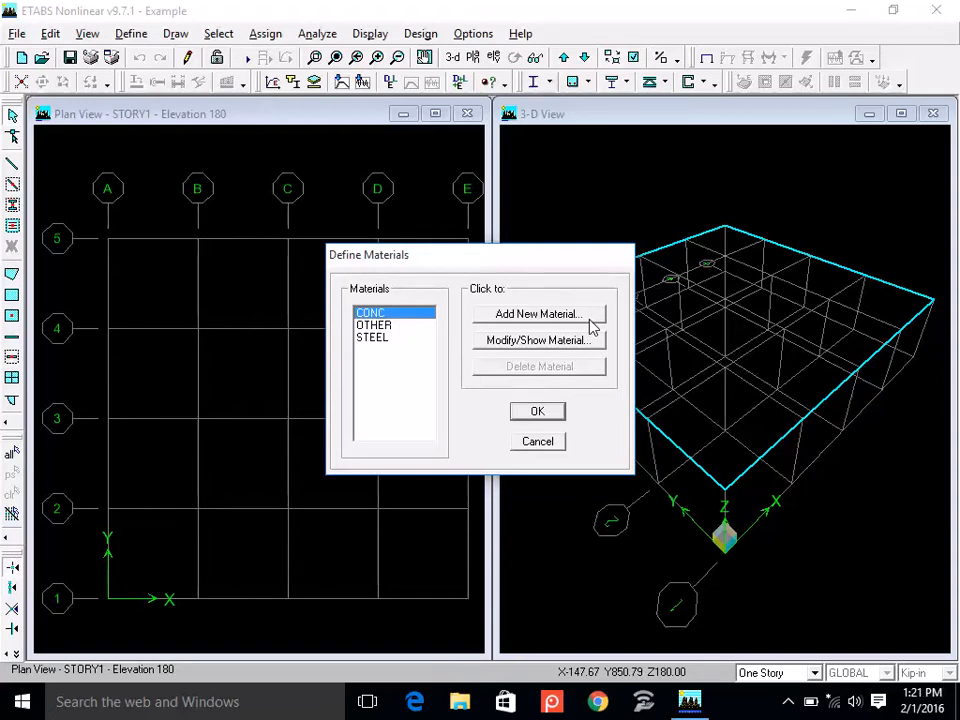
click(398, 314)
click(527, 342)
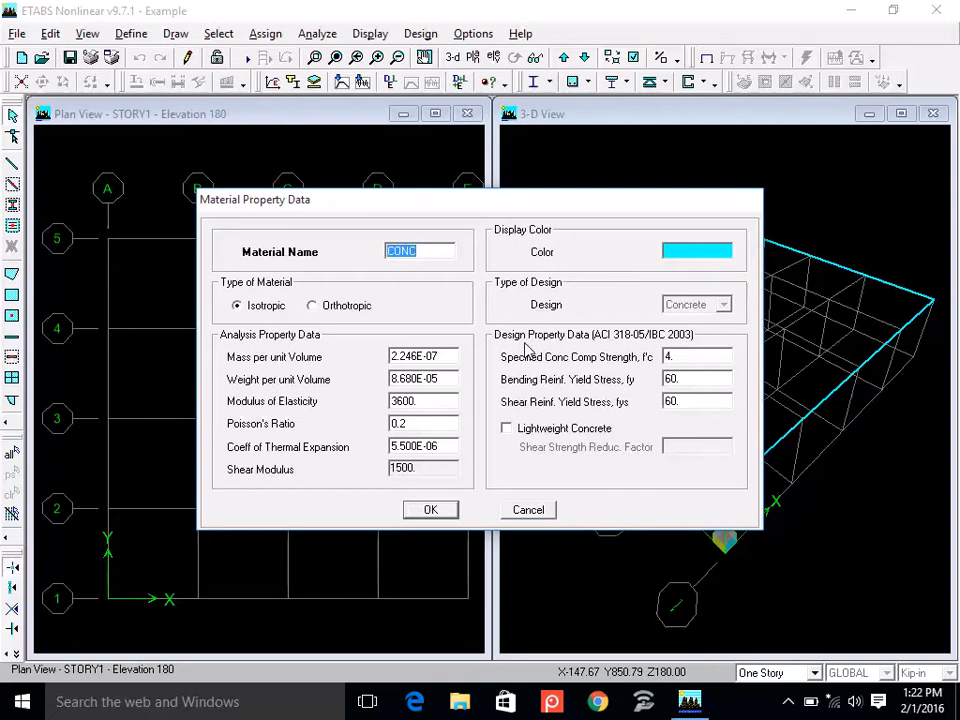
Start Notepad and write the concrete strength note "fc' = 3000".
click(20, 703)
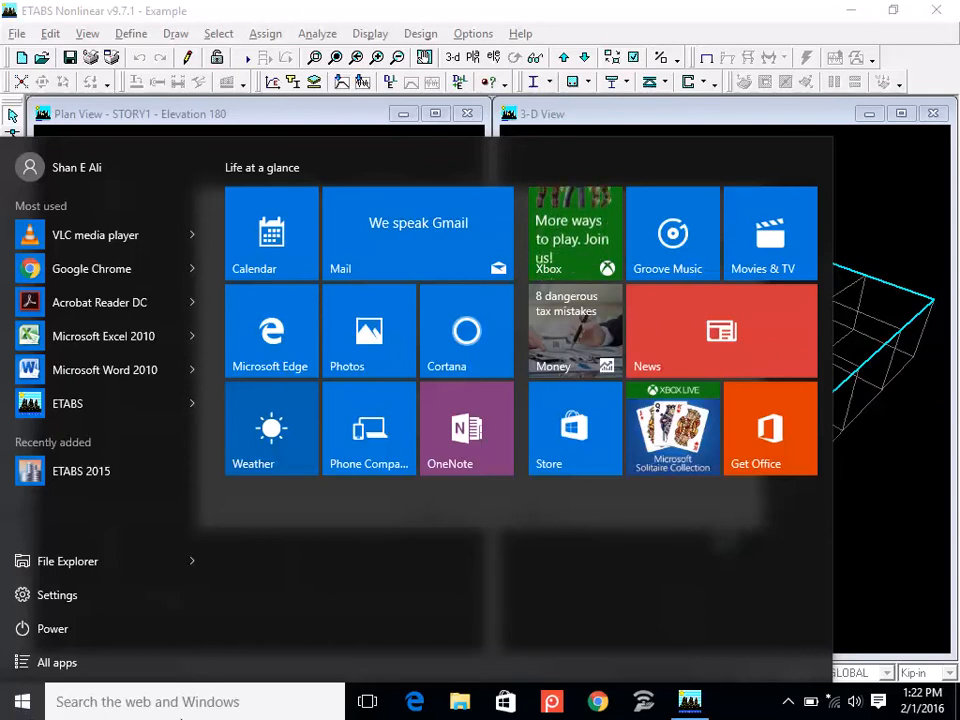
click(183, 703)
text(note)
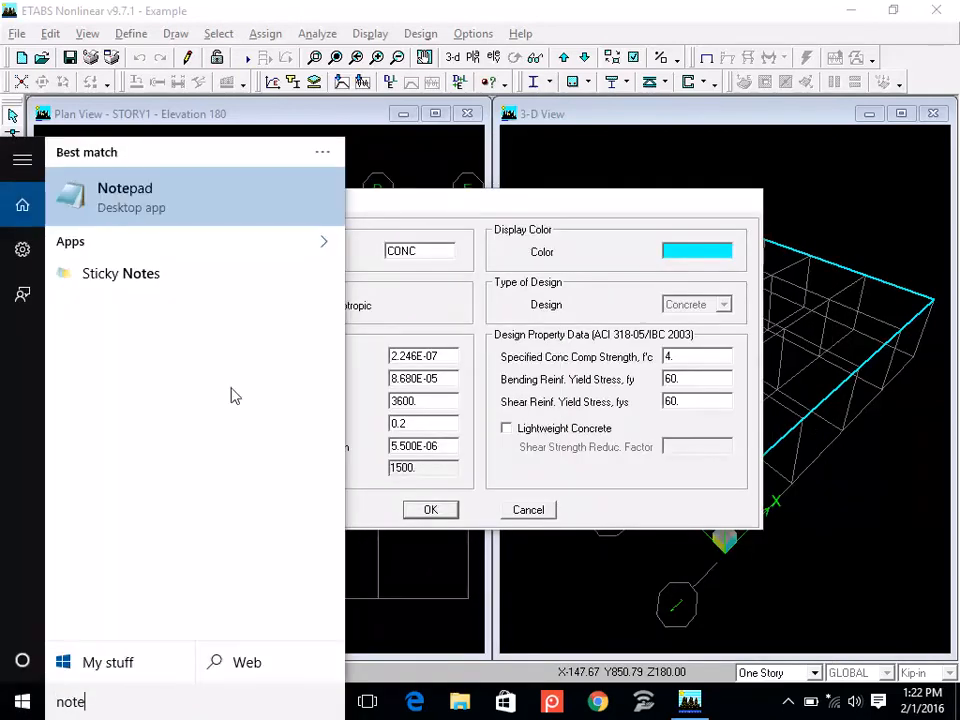
click(237, 223)
text(fc' = 3)
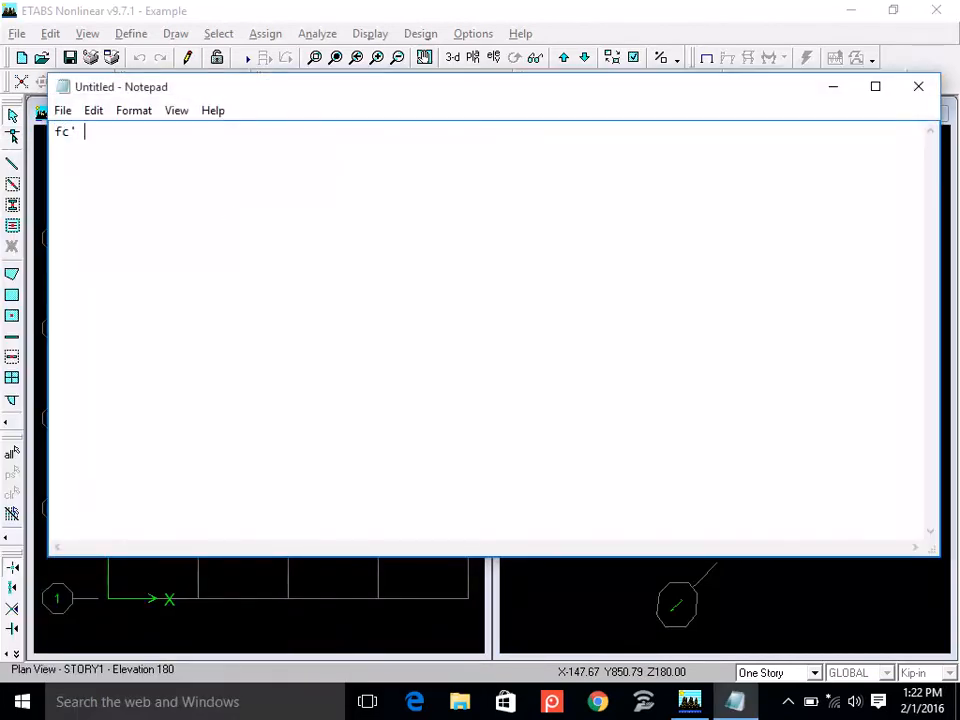
text(000)
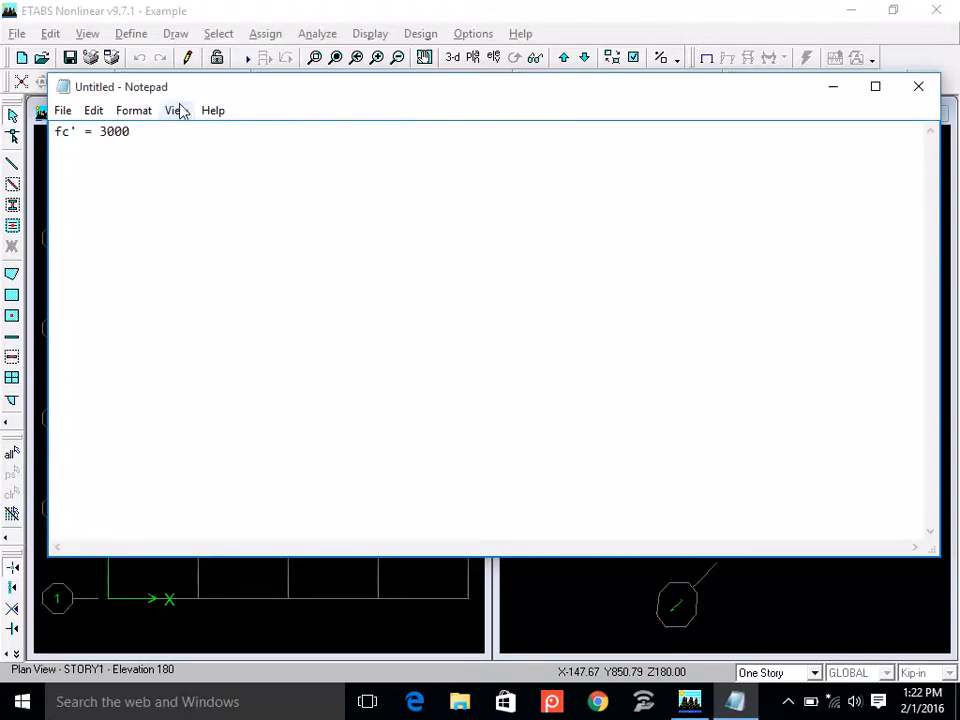
Enlarge the note's font to size 26, keeping Consolas Regular.
click(130, 110)
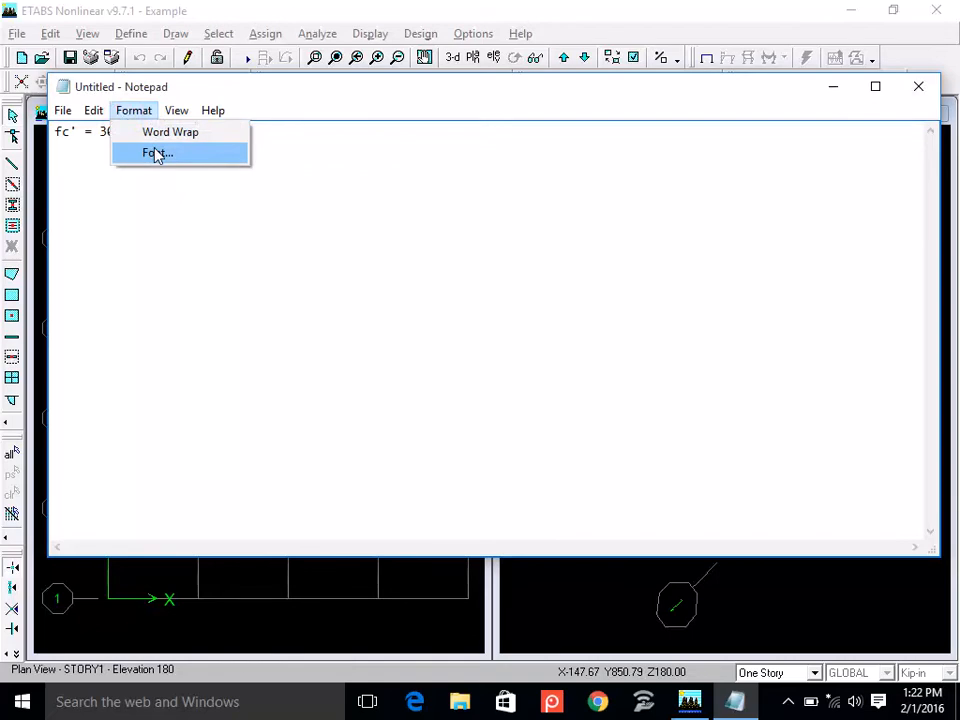
click(156, 152)
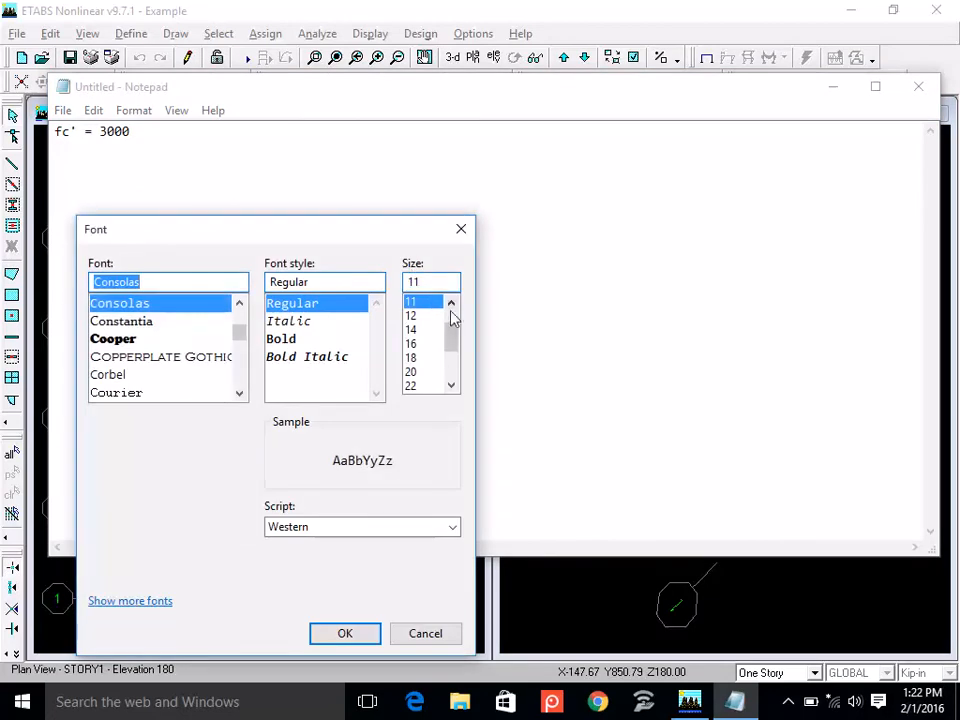
click(451, 385)
click(451, 385)
click(412, 386)
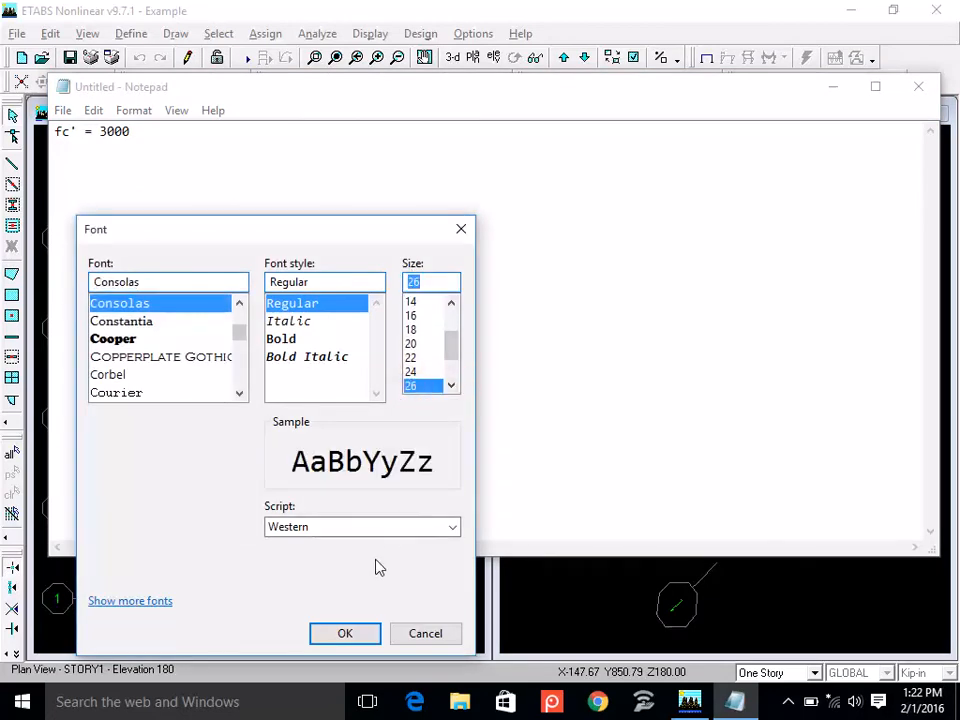
click(345, 634)
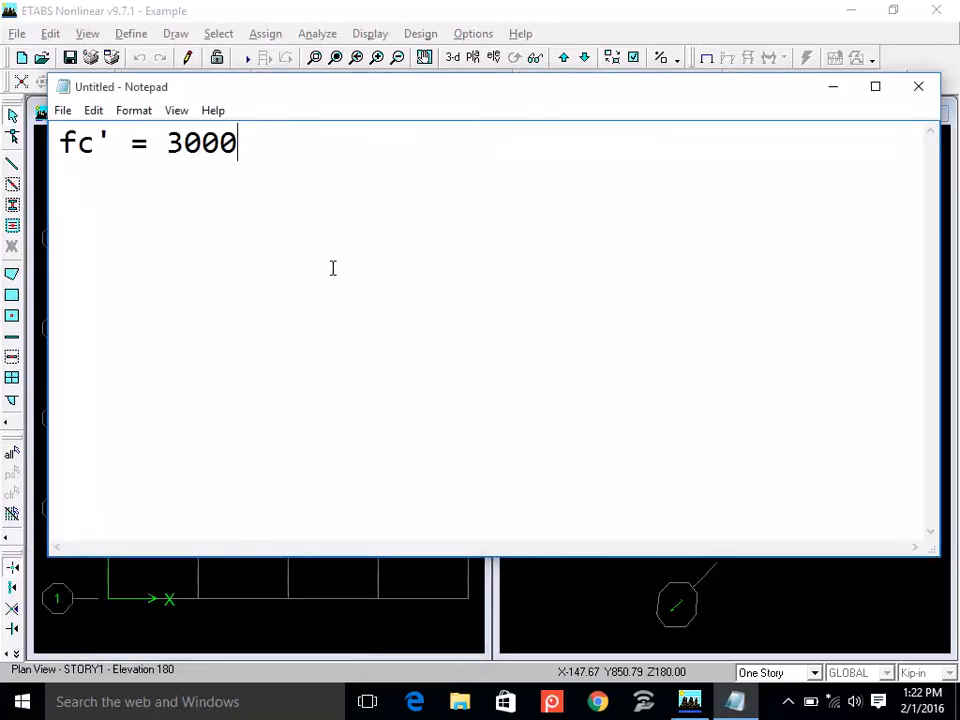
Extend the fc' line with the unit and equivalents "psi = 3 ksi = 21 MPa".
text(psi = )
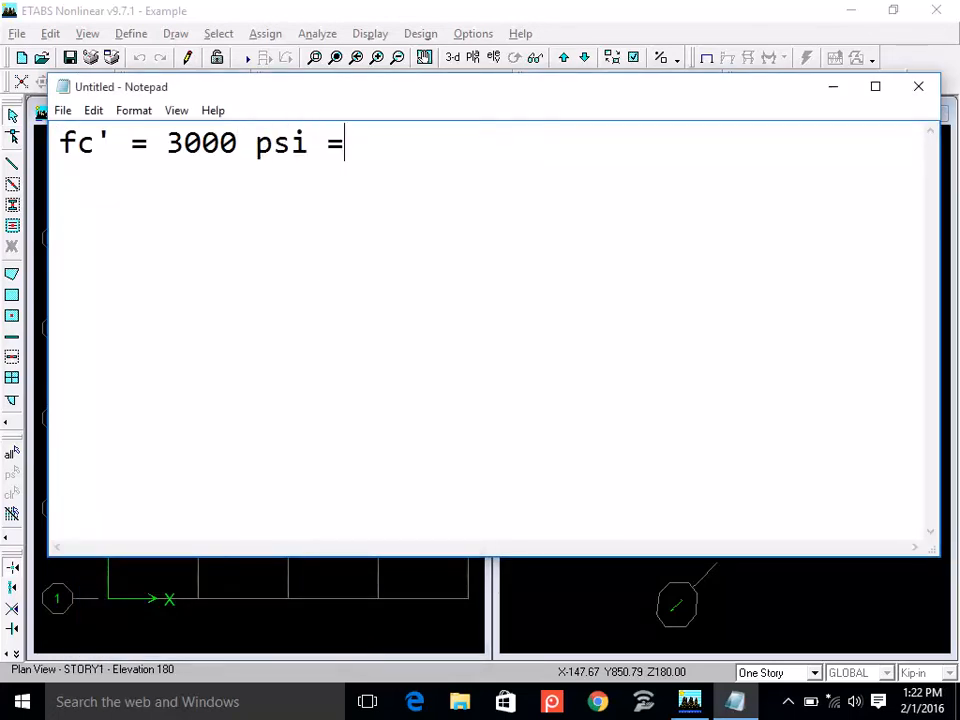
text(3 ksi)
text( =)
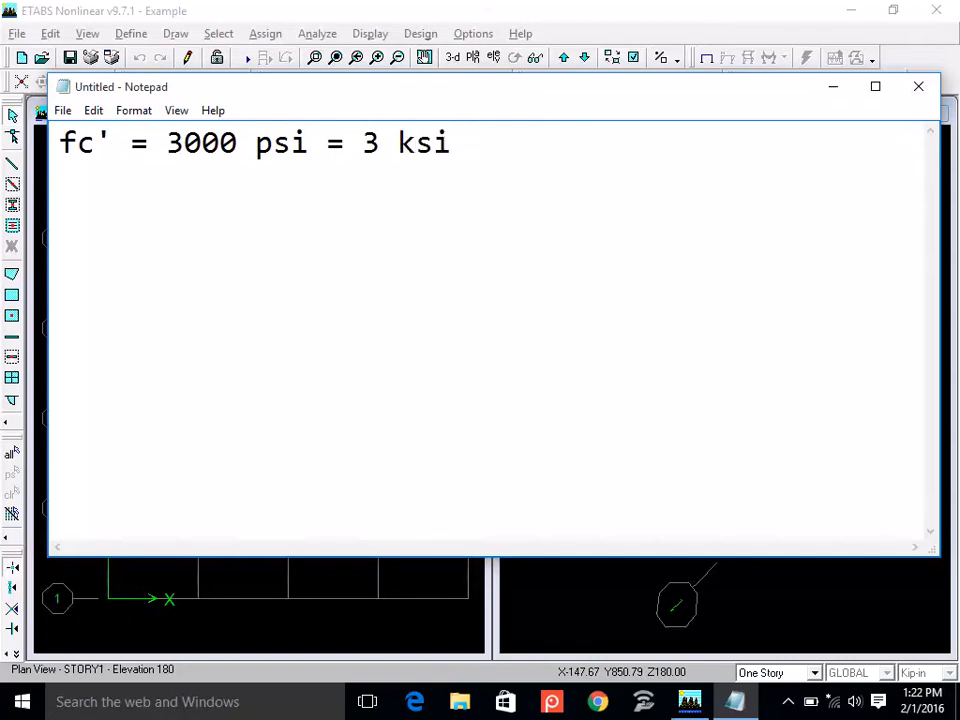
text( 21 MPa)
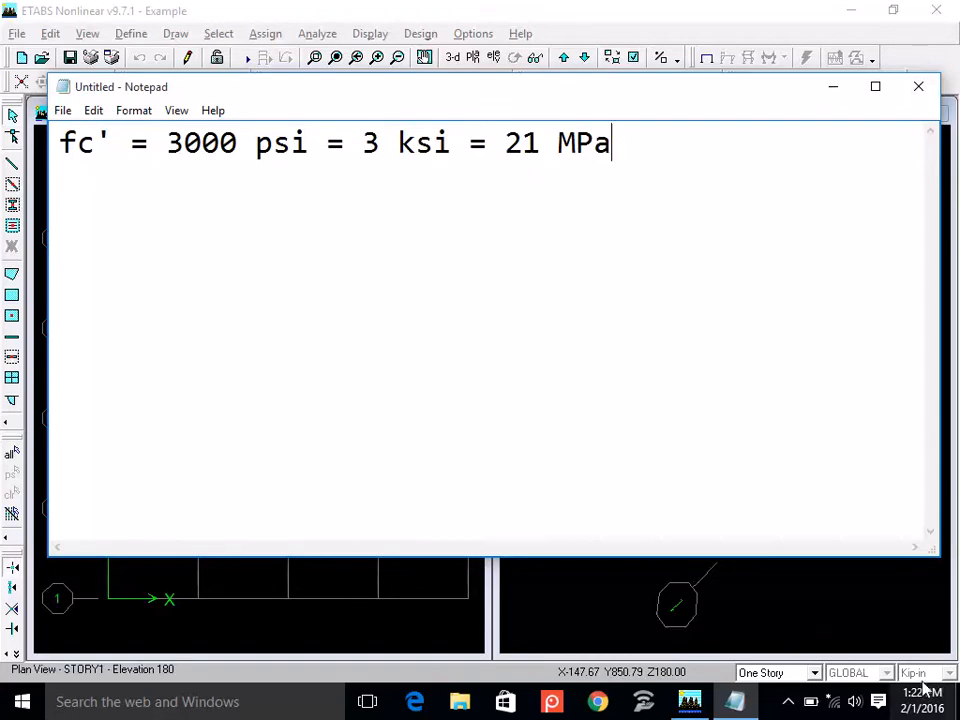
Rewrite the unit ksi as "kip/in2" in the fc' line, then return to the material property data in ETABS.
click(413, 148)
text(ip)
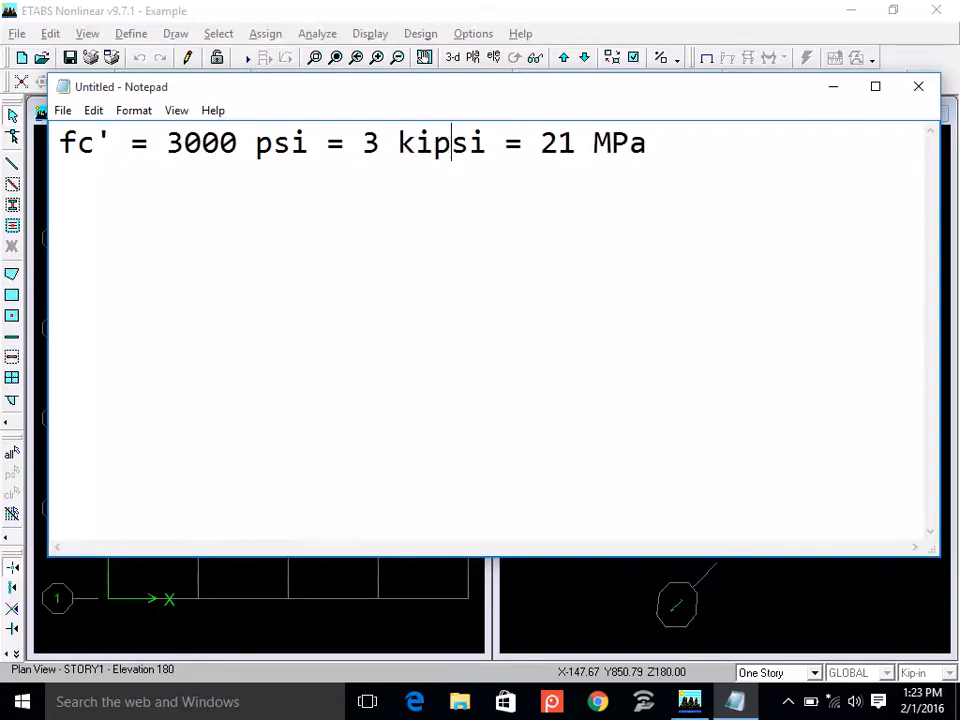
text(/)
key(Right)
key(BackSpace)
key(Right)
text(n2)
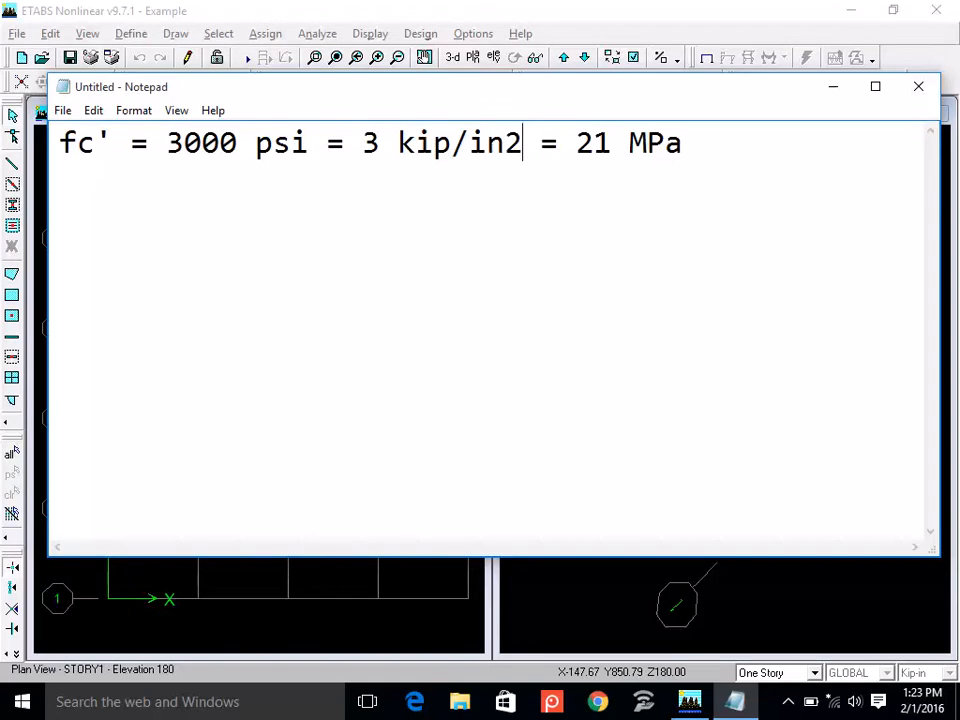
key(Right)
key(Right)
key(Right)
key(Right)
key(Right)
key(Right)
key(Right)
key(Right)
key(Right)
click(615, 606)
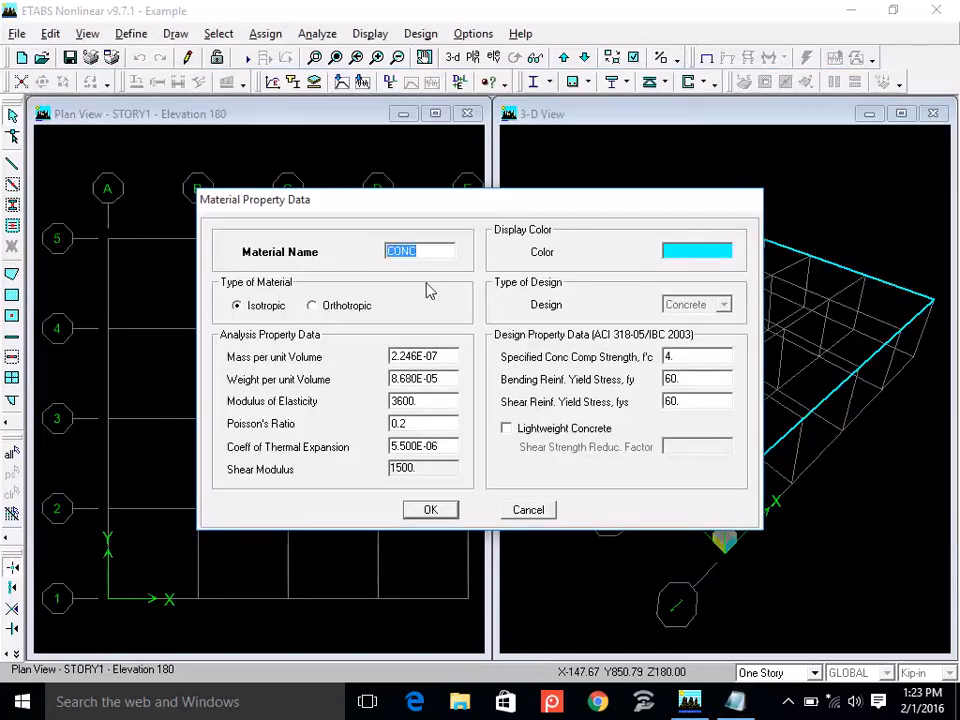
Rename the CONC material as CONC3000.
click(420, 251)
double_click(420, 251)
text(CONC3000)
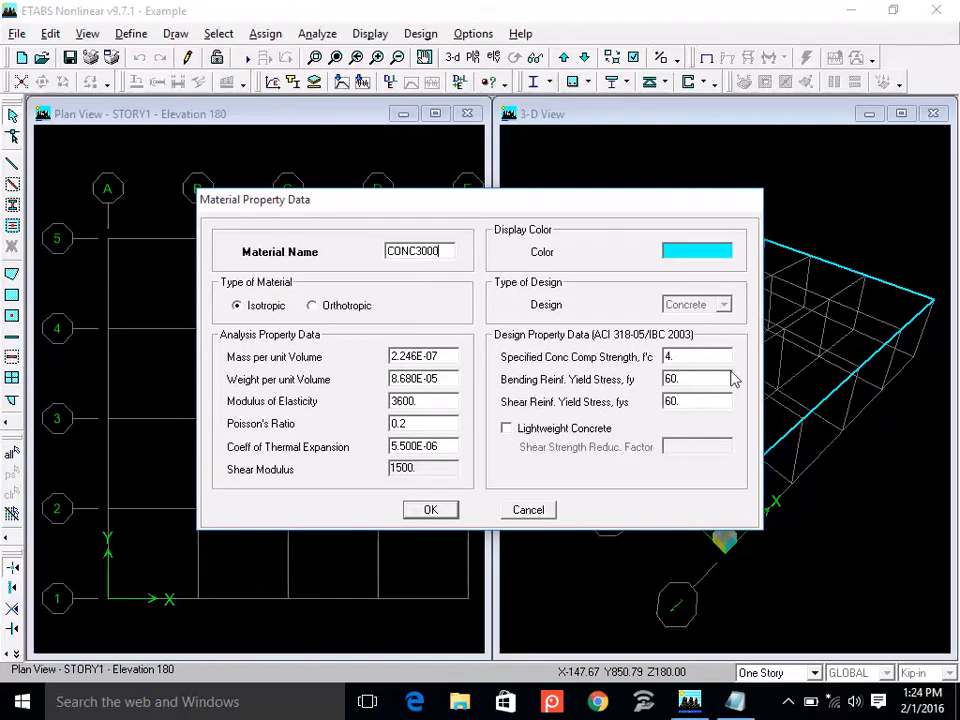
Set the specified concrete compressive strength f'c to 3 and check the bending and shear reinforcement yield stresses.
double_click(679, 357)
text(3)
double_click(690, 379)
double_click(692, 401)
double_click(671, 379)
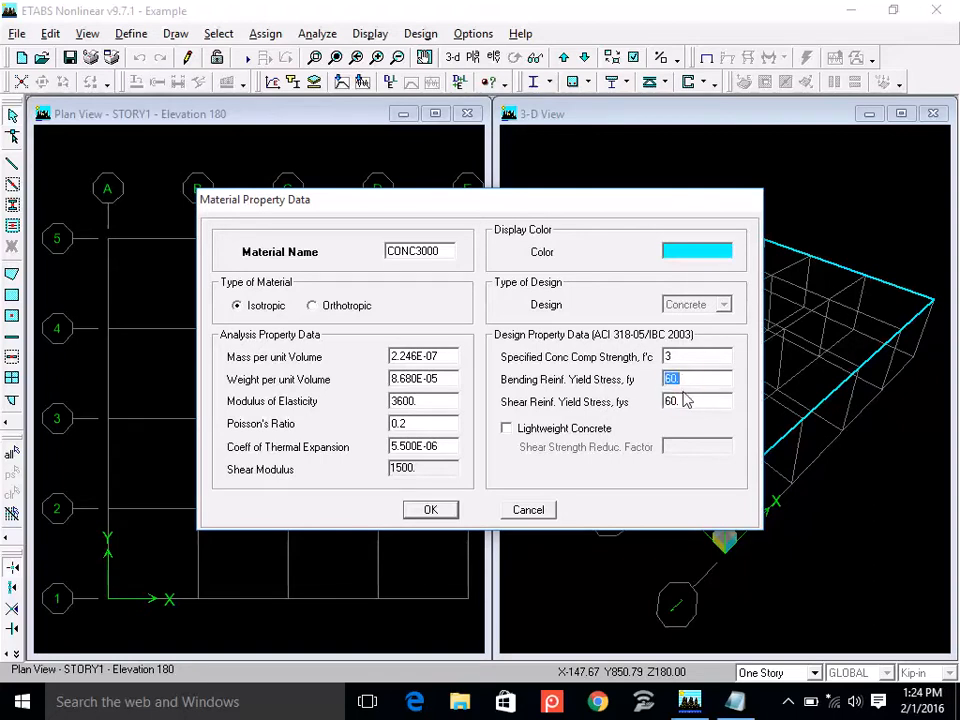
double_click(684, 401)
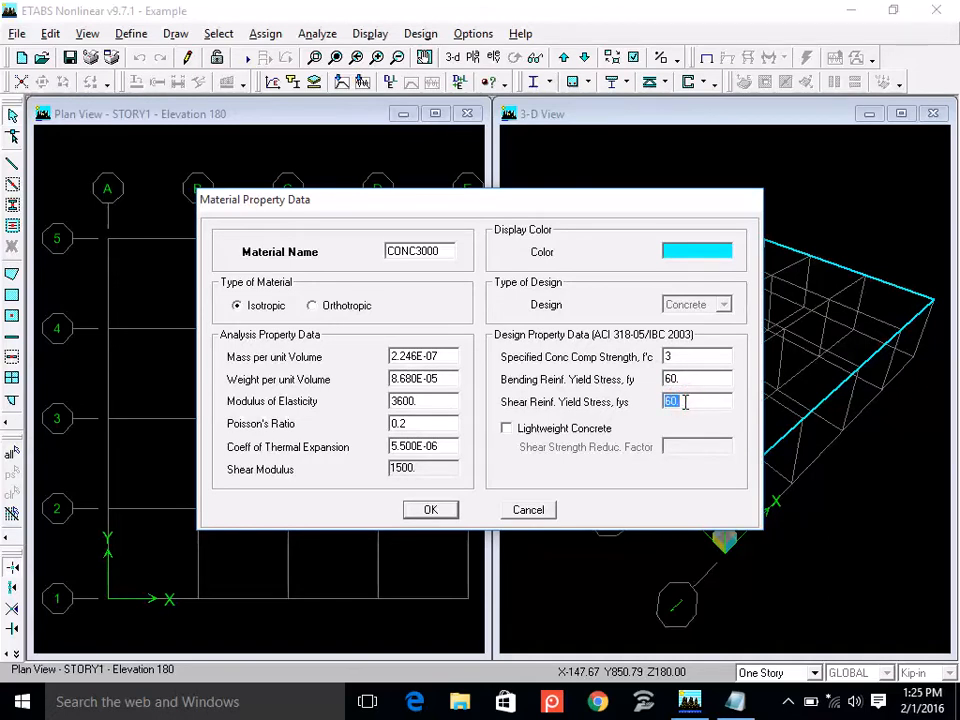
Check the mass and weight per unit volume, and set the concrete's modulus of elasticity to 3122.
double_click(414, 357)
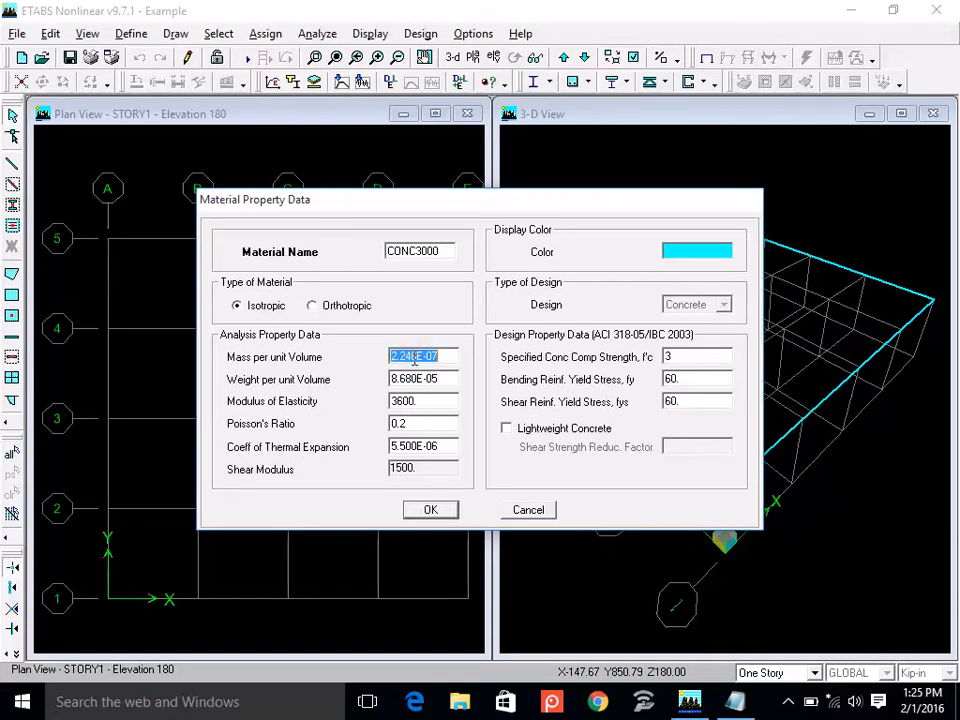
double_click(413, 376)
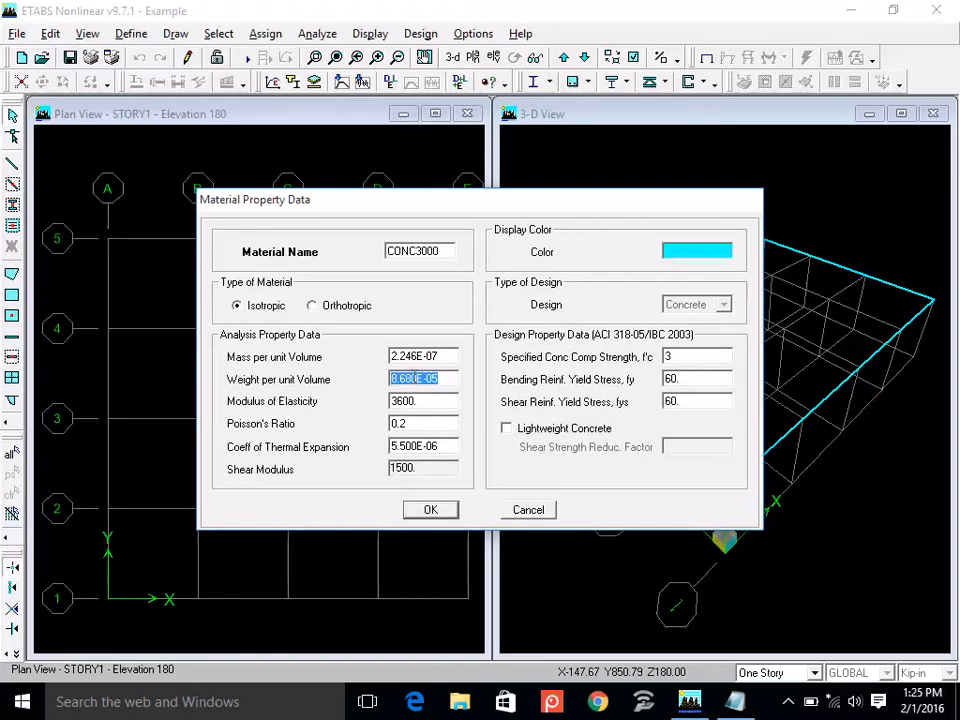
double_click(422, 402)
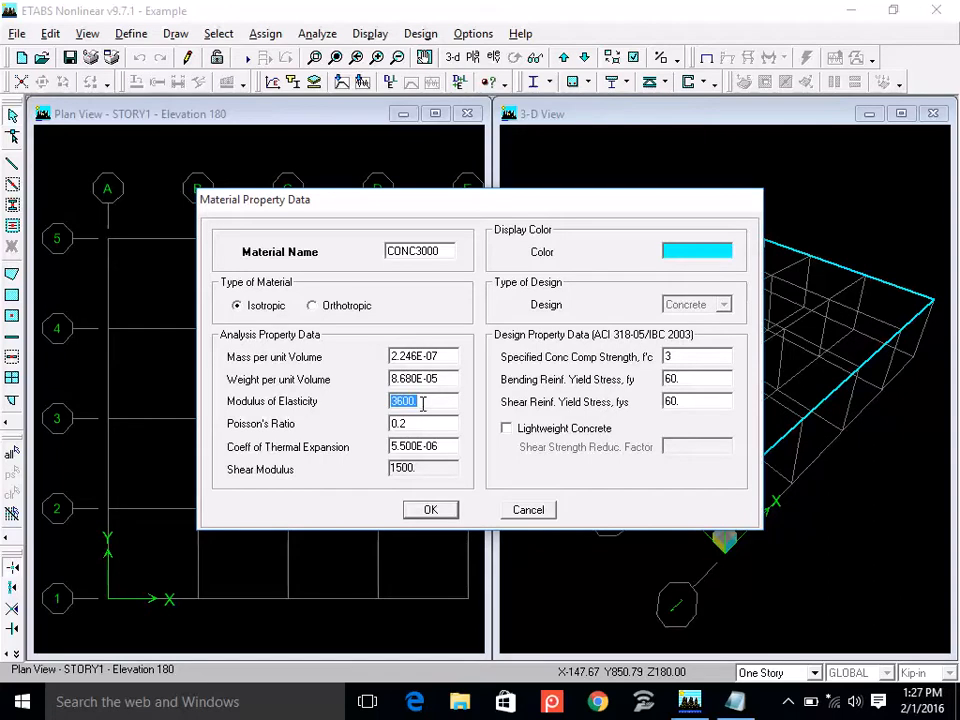
click(422, 403)
key(BackSpace)
key(BackSpace)
Shorten the material name to CONC3, then accept the property data and the materials list.
key(BackSpace)
key(BackSpace)
text(122)
double_click(452, 251)
click(452, 251)
key(BackSpace)
key(BackSpace)
key(BackSpace)
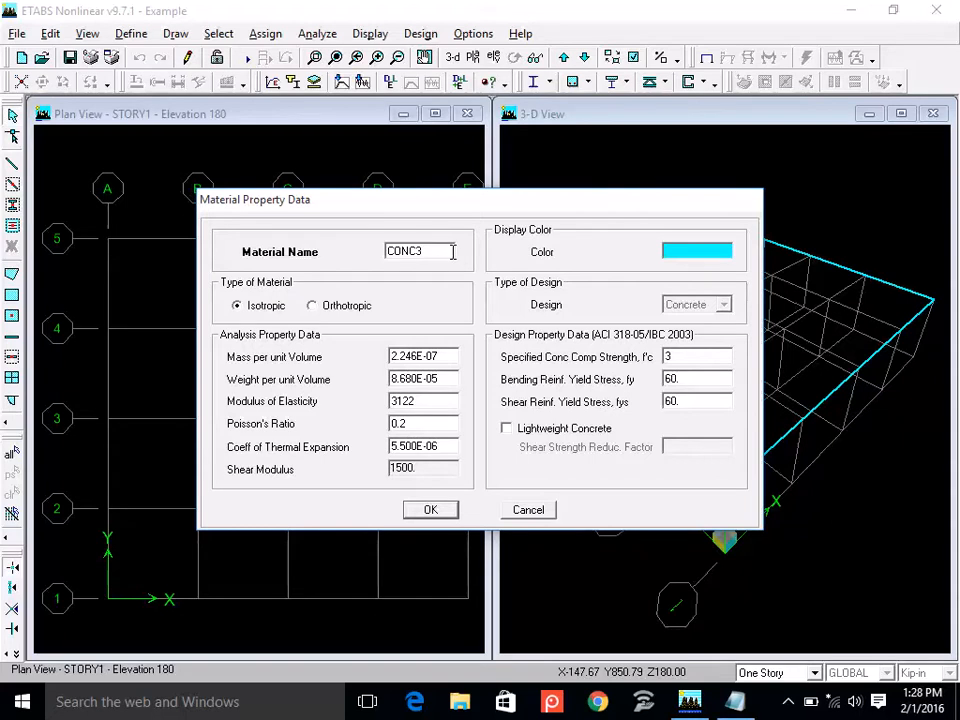
click(431, 513)
click(431, 512)
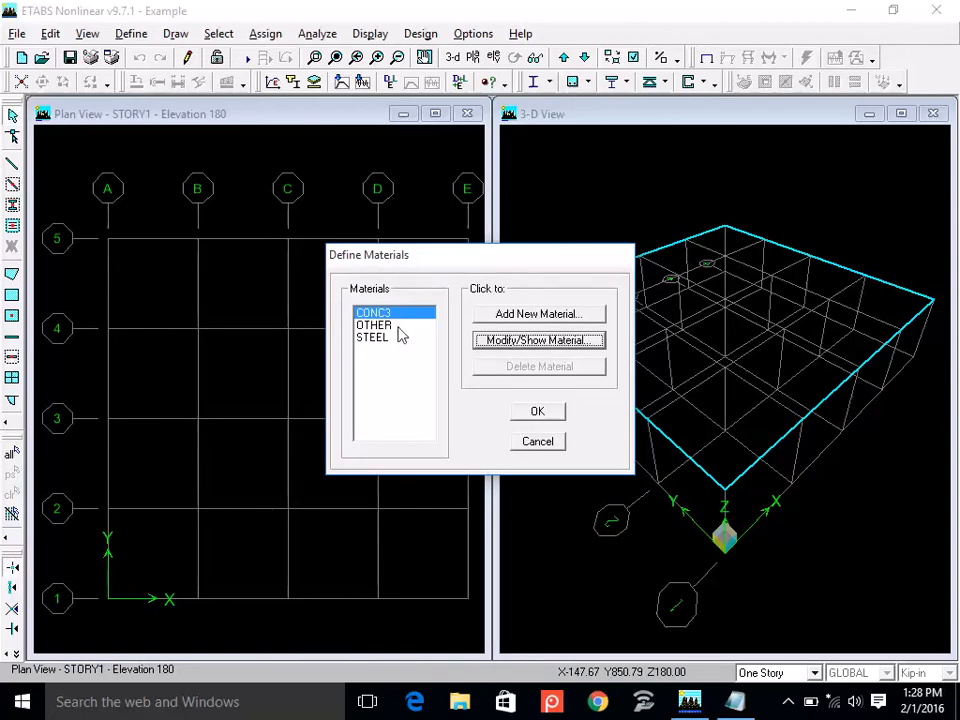
click(549, 412)
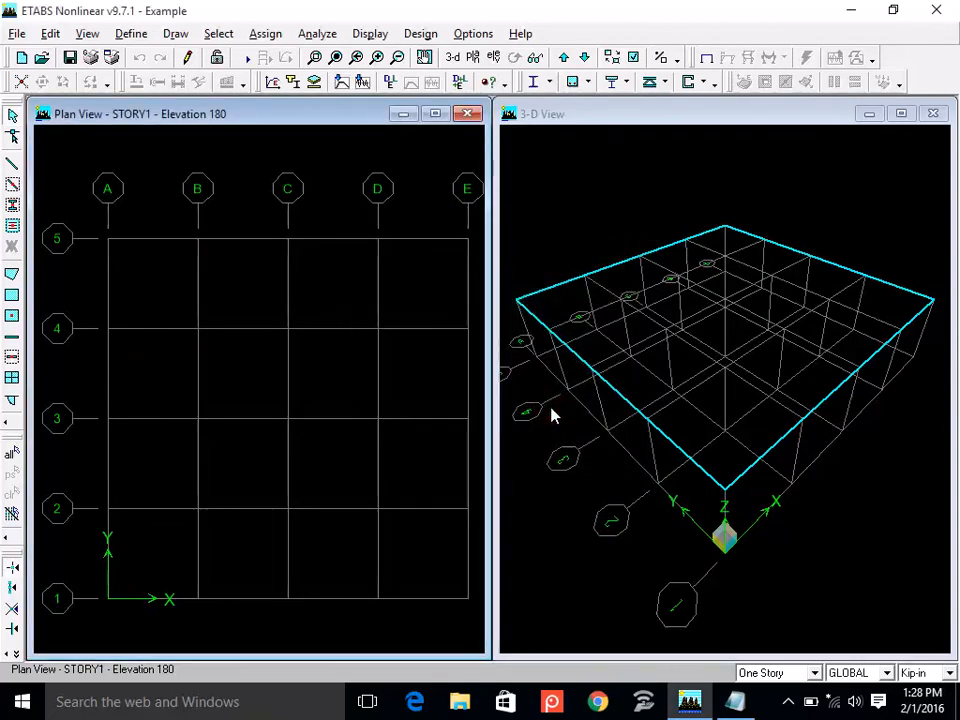
Switch back to the Notepad note and add the line "Beams = 9" x 15"" below the fc' line, separated by a blank line.
click(124, 36)
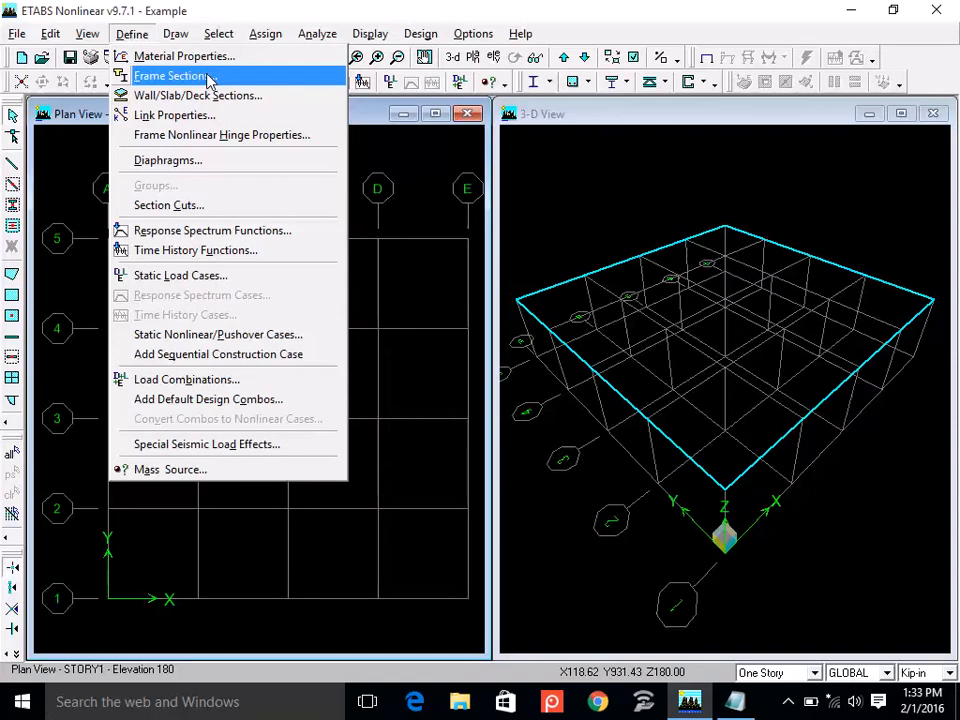
click(745, 702)
key(Return)
key(Return)
text(Beam)
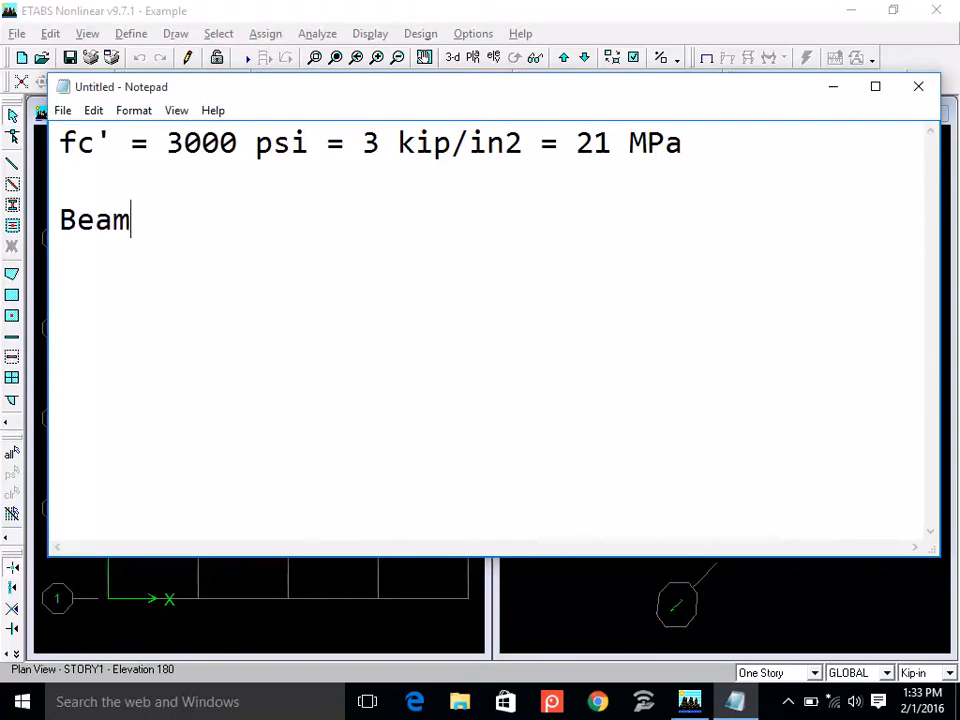
text(s = 9" )
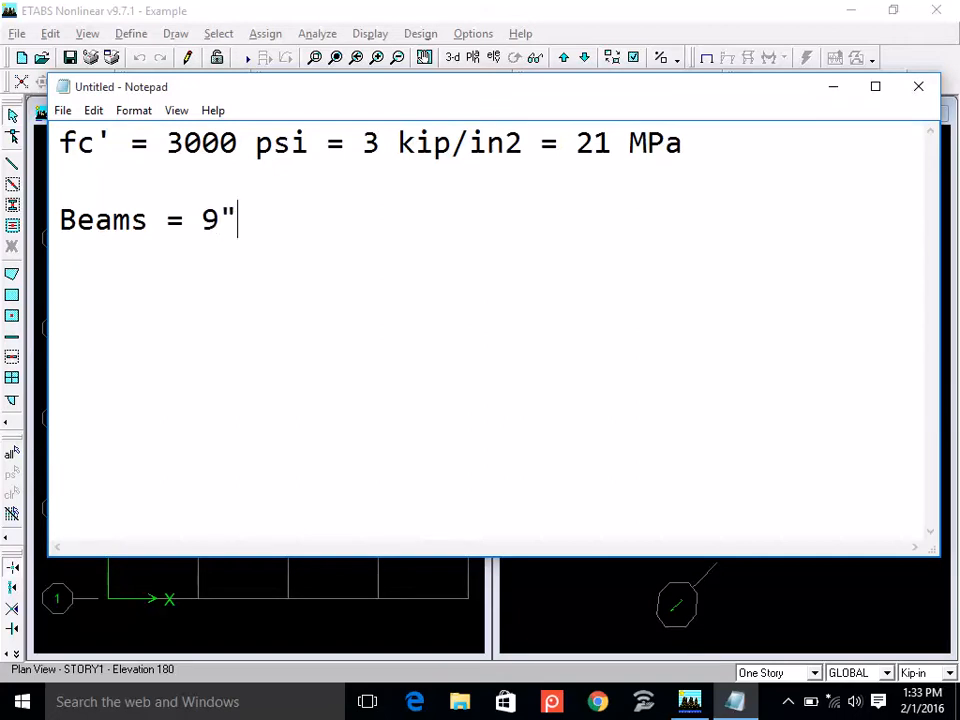
text(x 18)
key(BackSpace)
text(5")
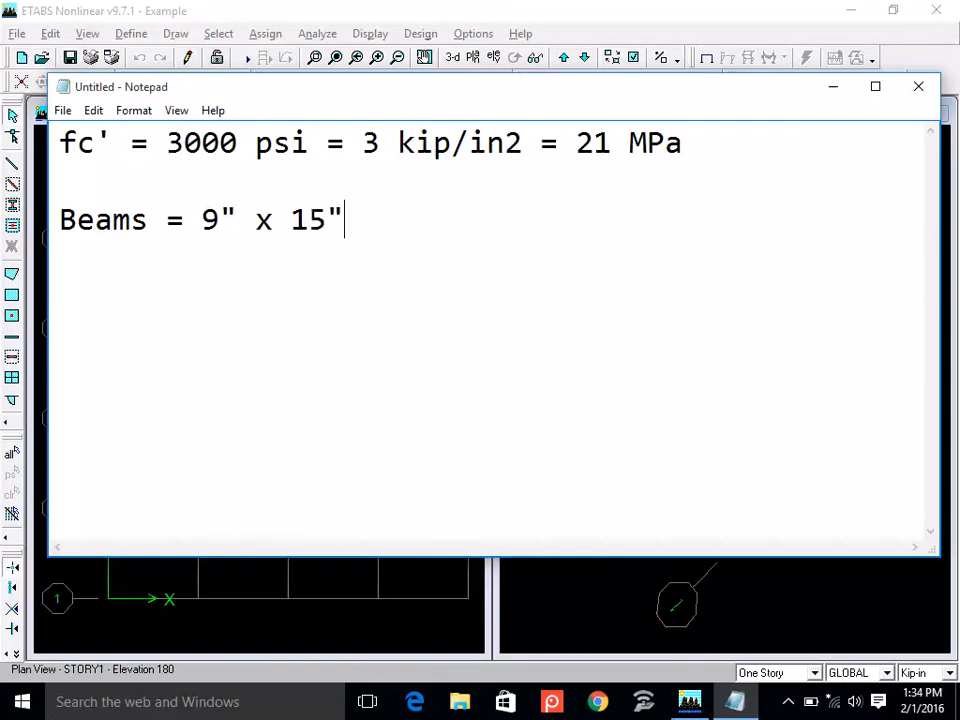
Add the beam size 9" x 18" on an aligned line below the first beam size.
key(Tab)
text(12)
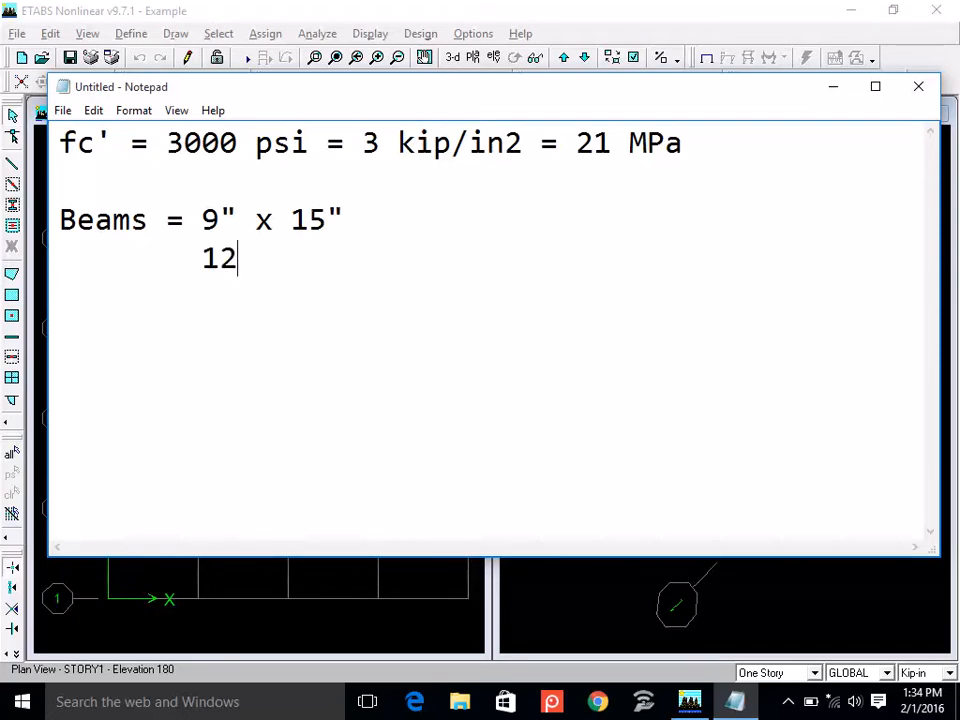
key(BackSpace)
key(BackSpace)
text(9" x 18")
key(Return)
key(Tab)
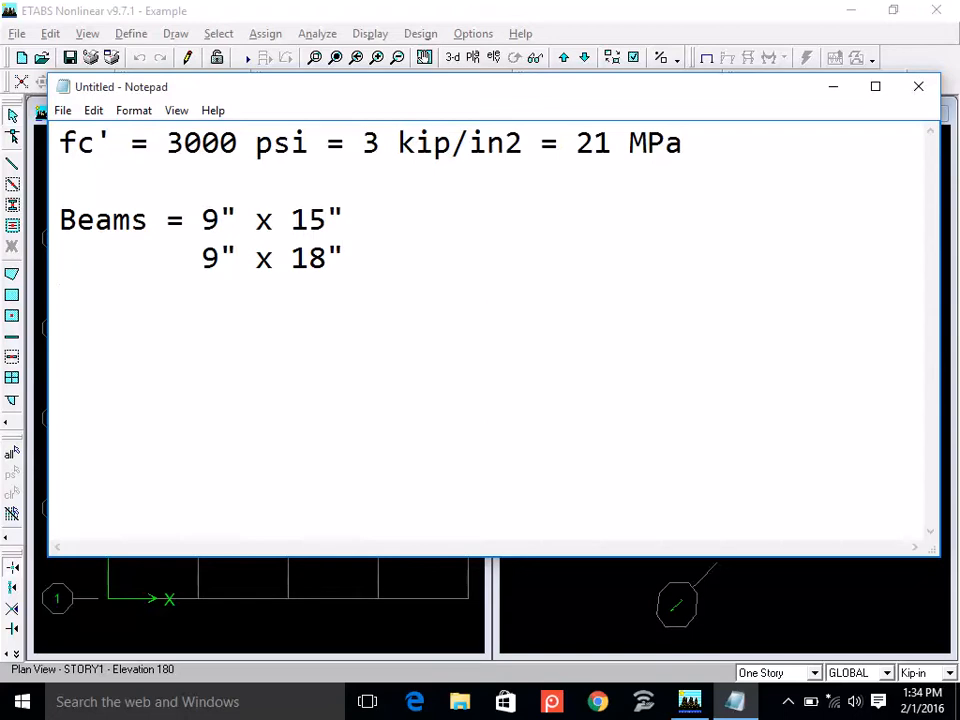
Add the beam sizes 12" x 15" and 12" x 18" on separate aligned lines of the beam list.
text(12" x 15)
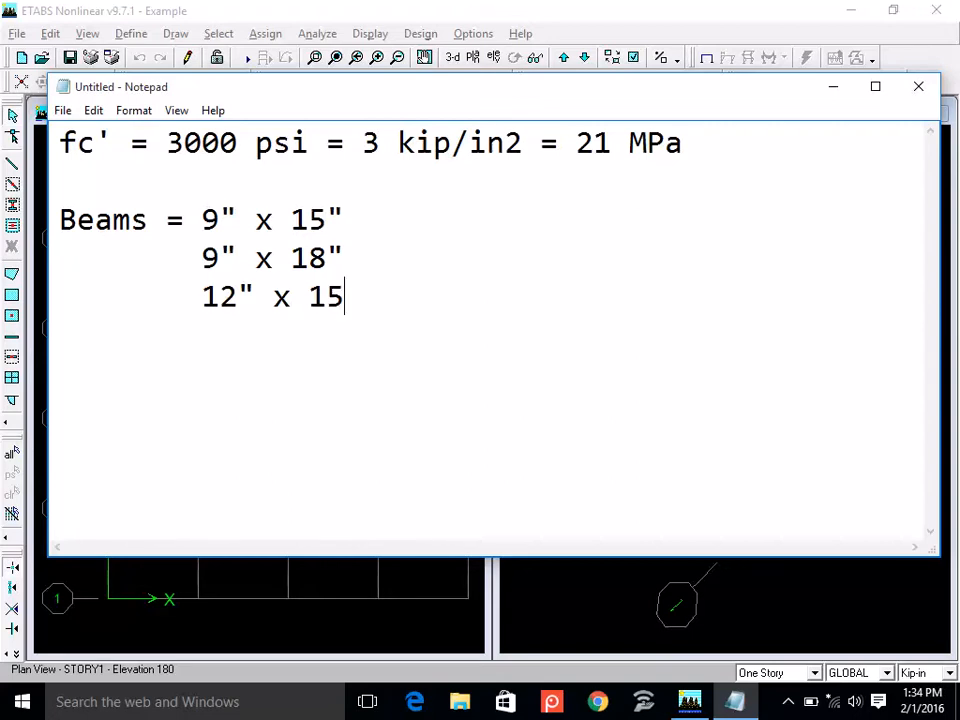
text(")
key(Return)
text(12" x 18")
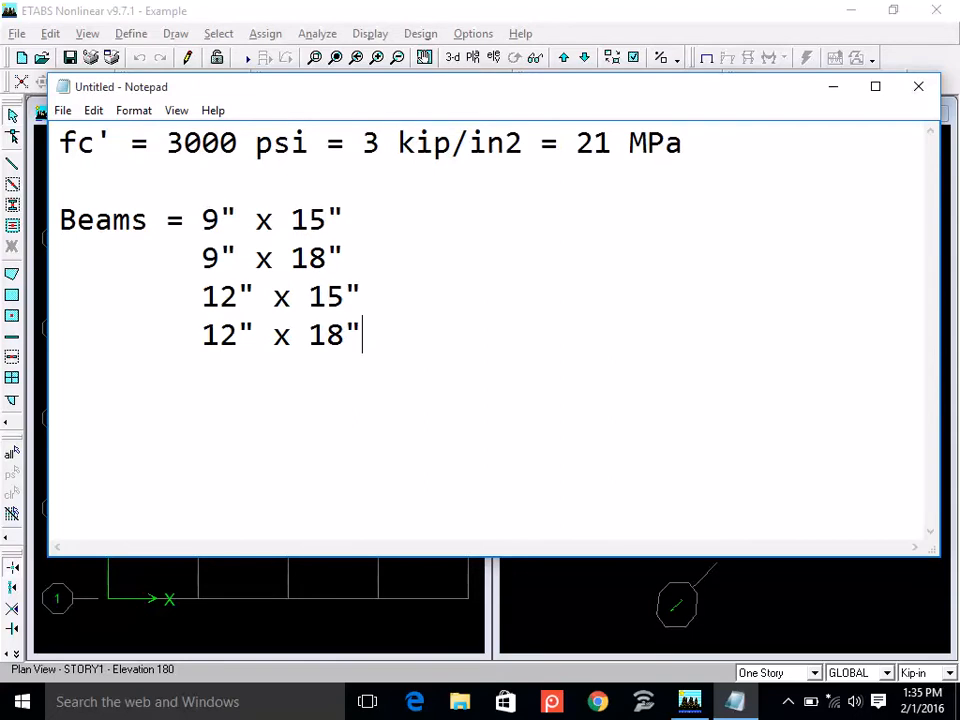
Switch back to ETABS and open the frame section definitions to look through the predefined section list.
click(789, 11)
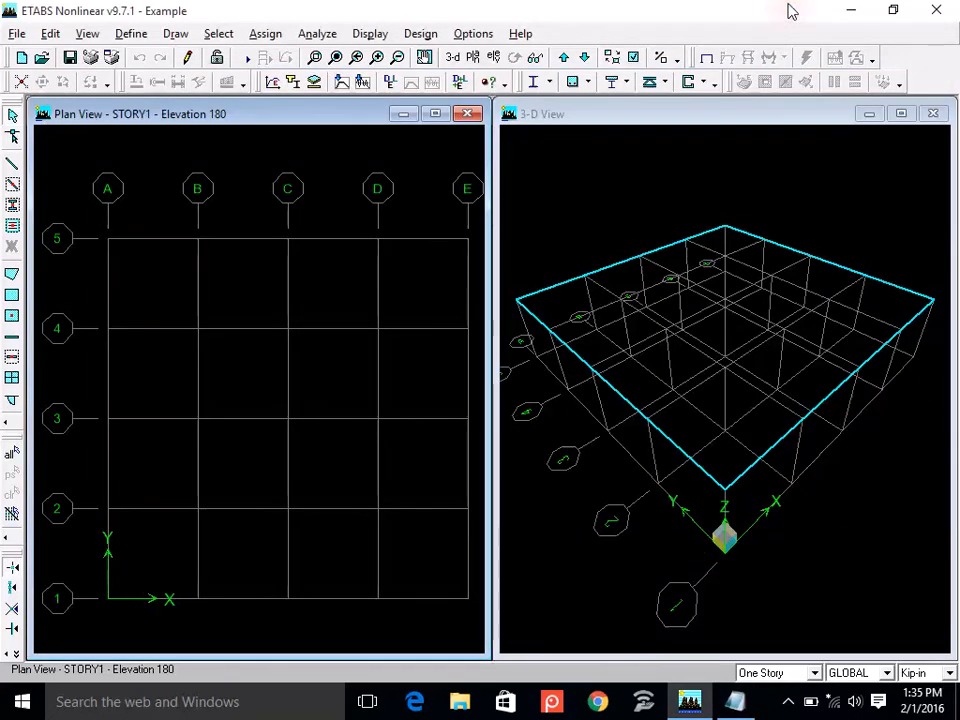
click(127, 35)
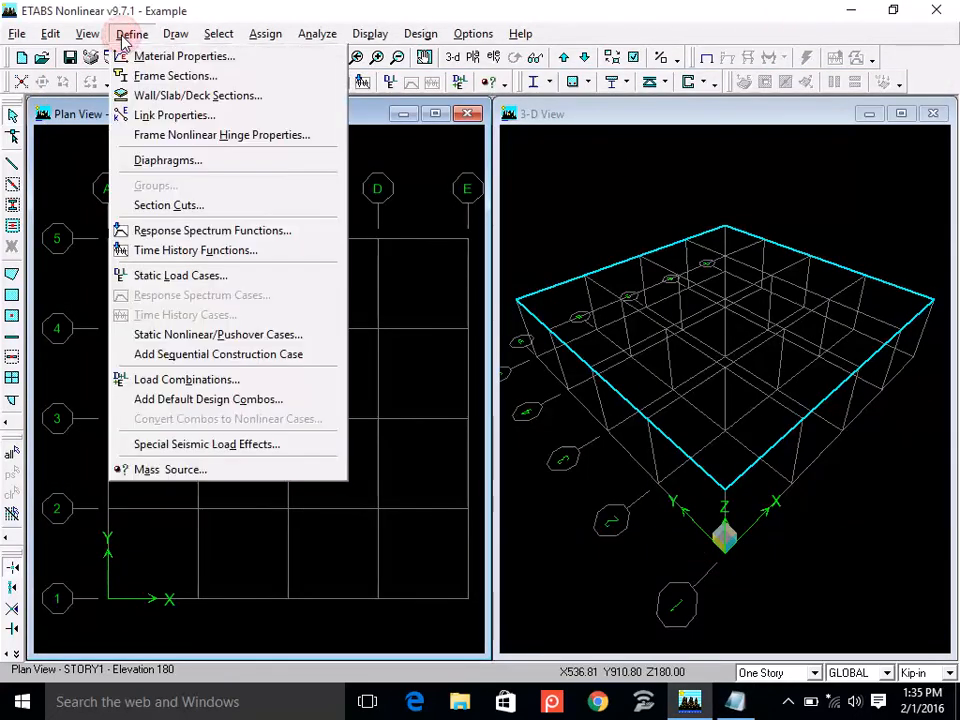
click(223, 78)
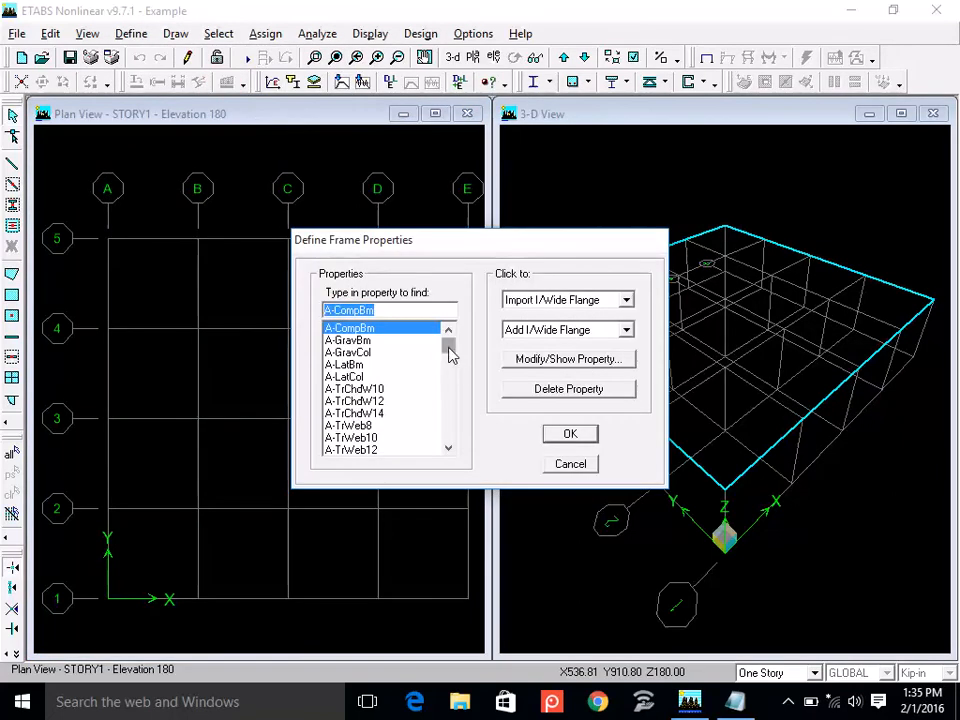
drag(390, 333, 398, 400)
drag(451, 346, 452, 378)
click(345, 364)
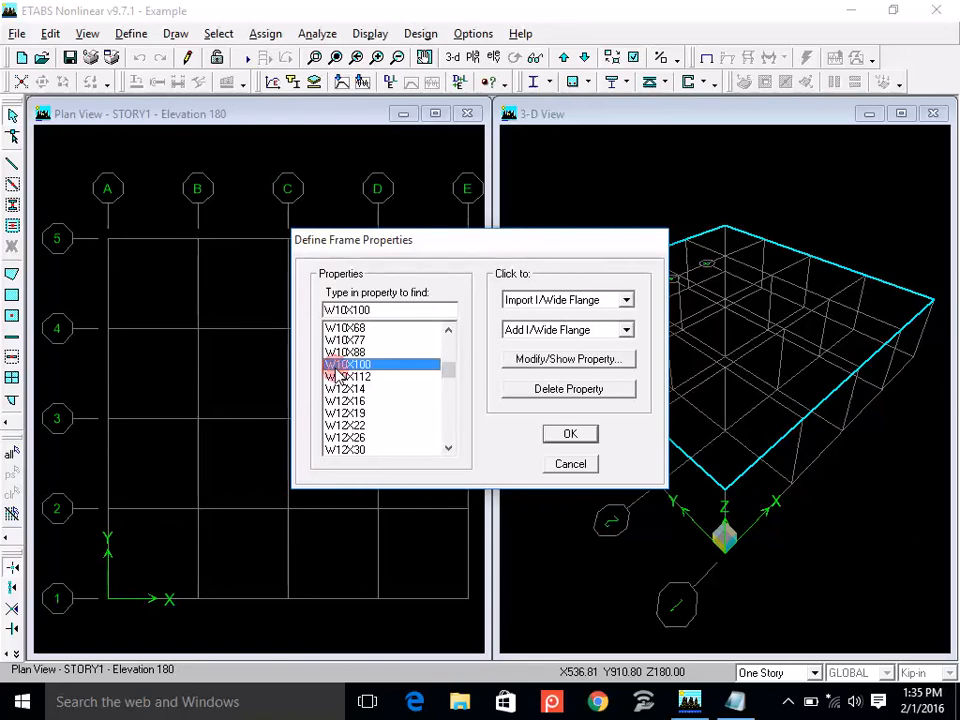
key(Down)
key(Down)
key(Down)
key(Down)
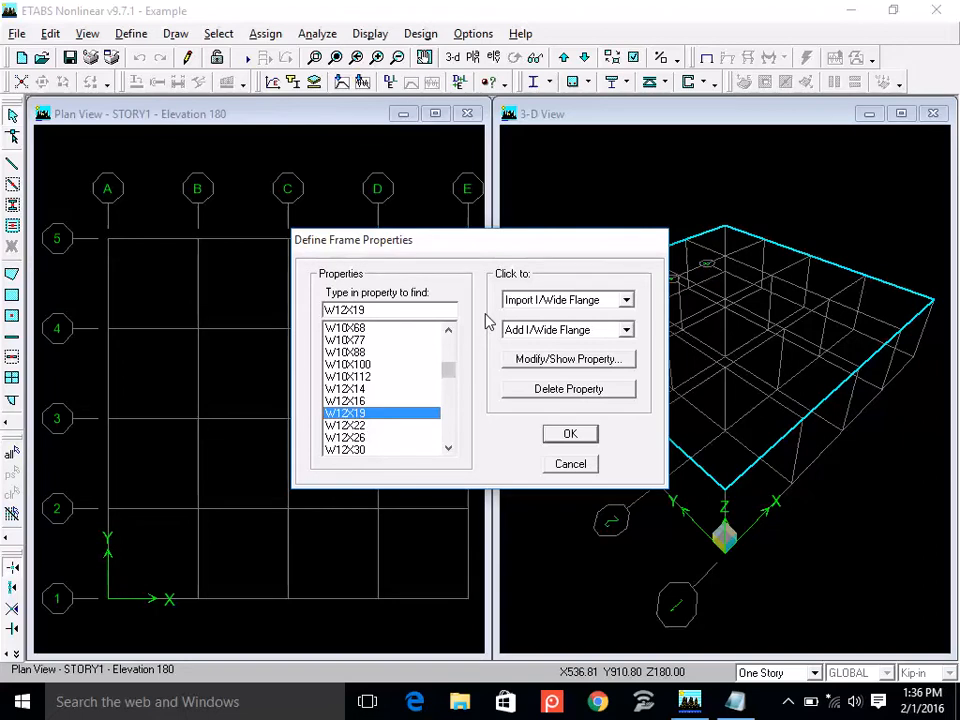
Delete all predefined frame sections except W44X335, and select that remaining section.
drag(455, 374, 450, 336)
drag(343, 338, 405, 462)
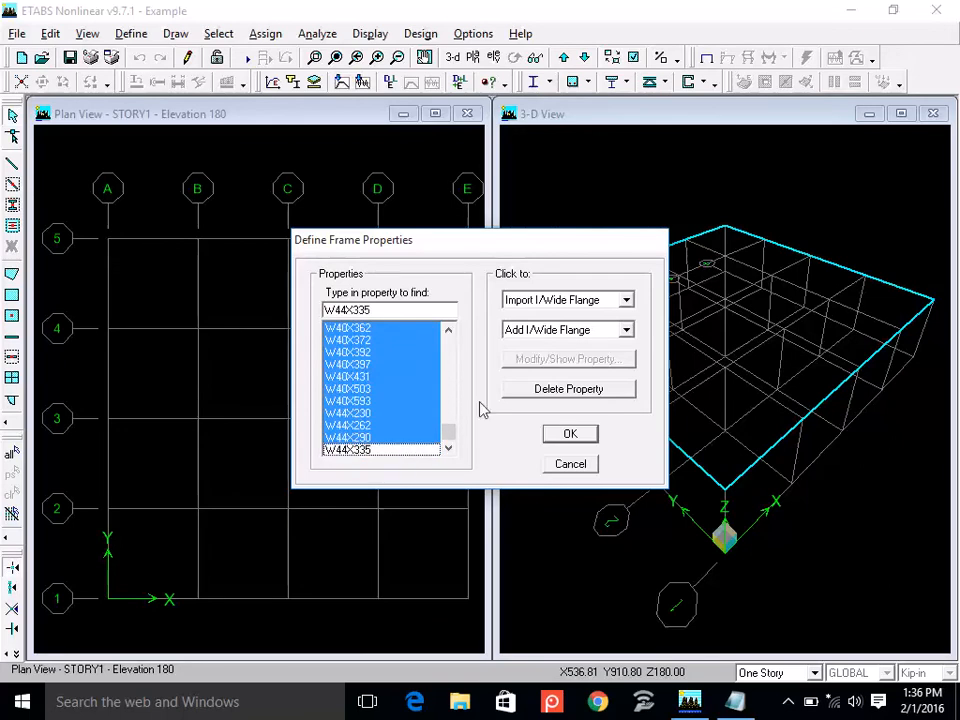
click(545, 389)
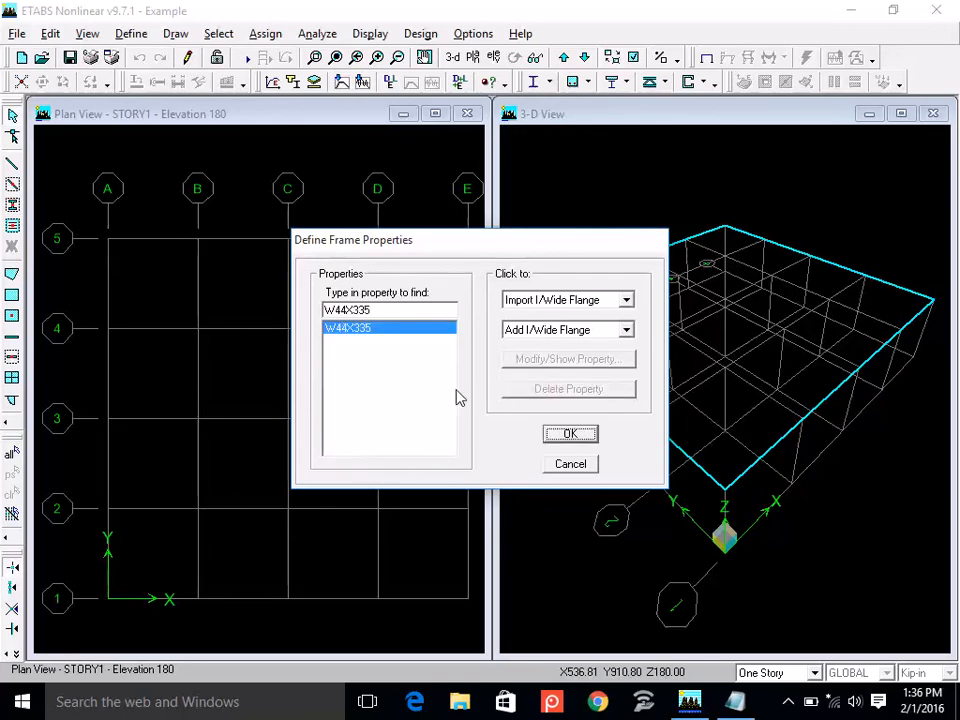
click(368, 332)
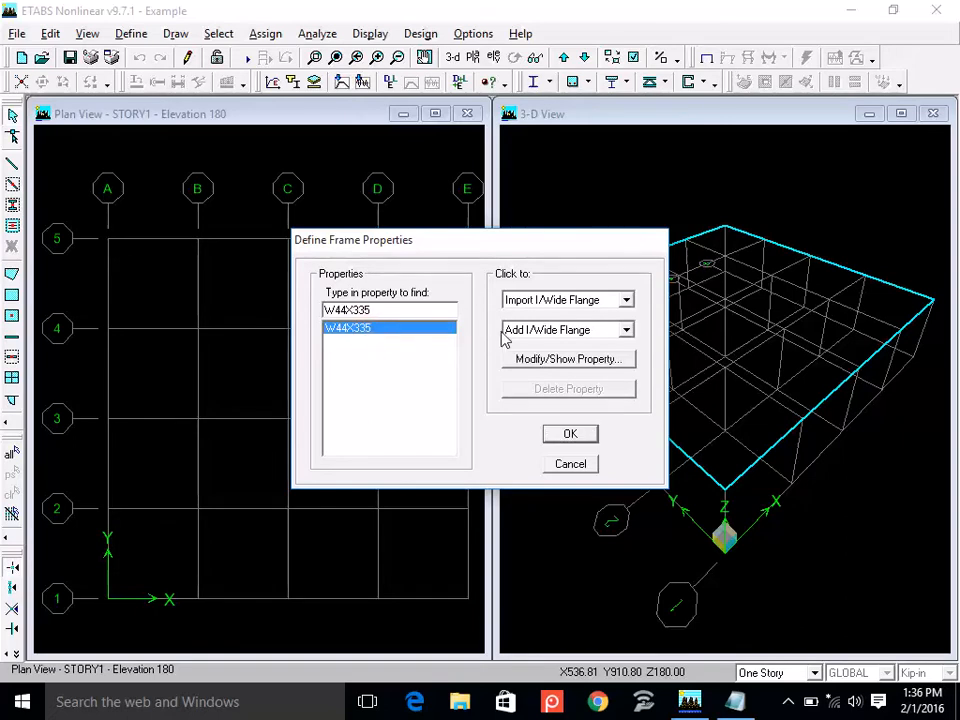
Add a rectangular frame section named BM9X15 and assign it the CONC3 material.
click(626, 332)
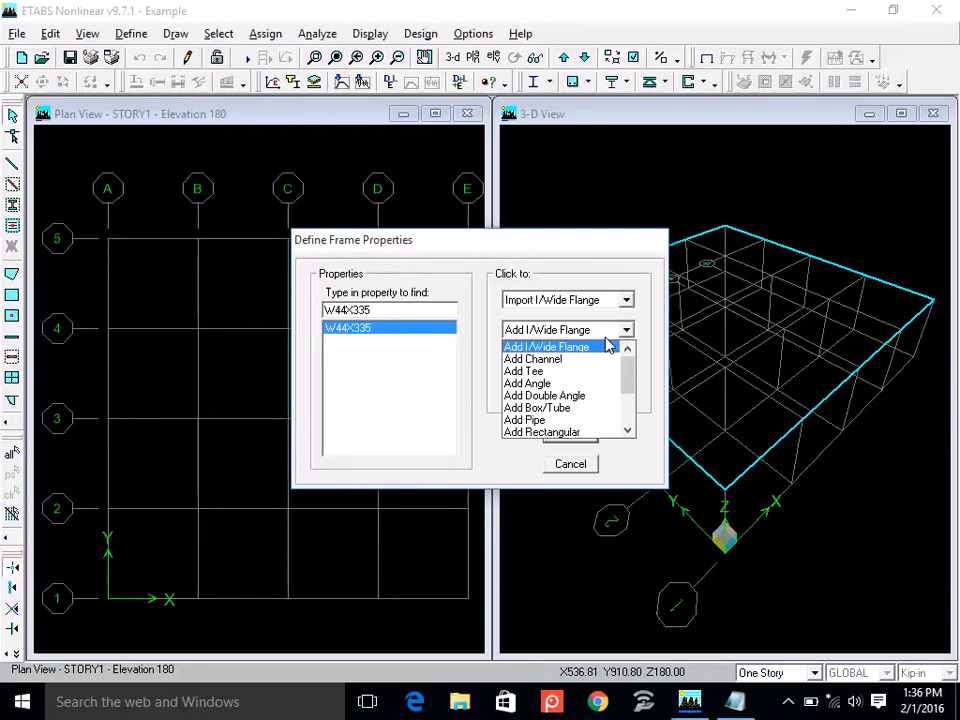
click(597, 432)
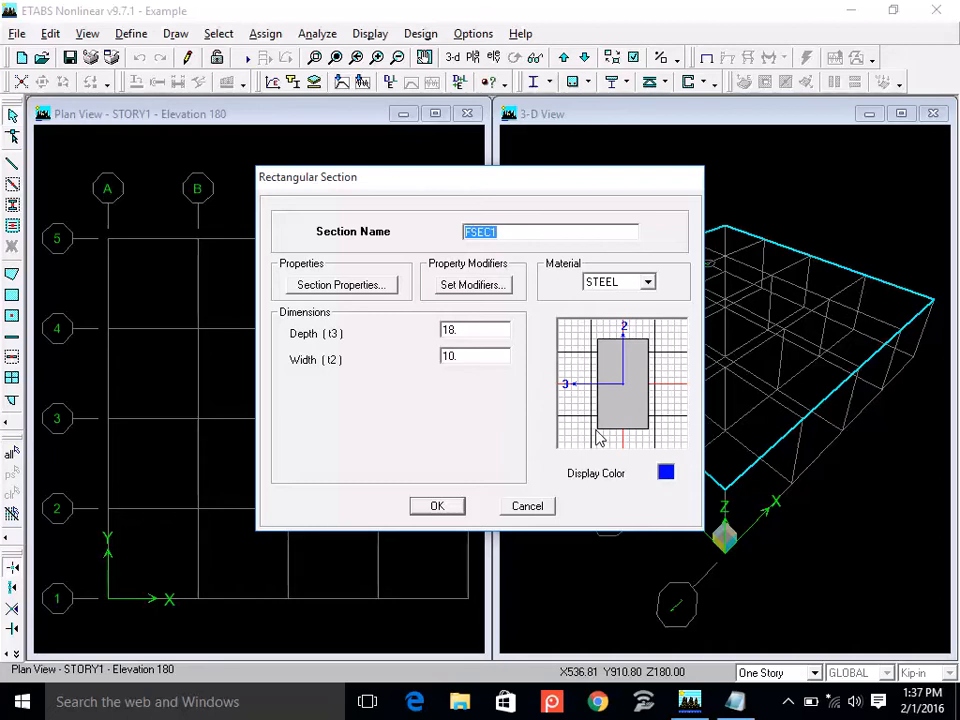
text(BM9X15)
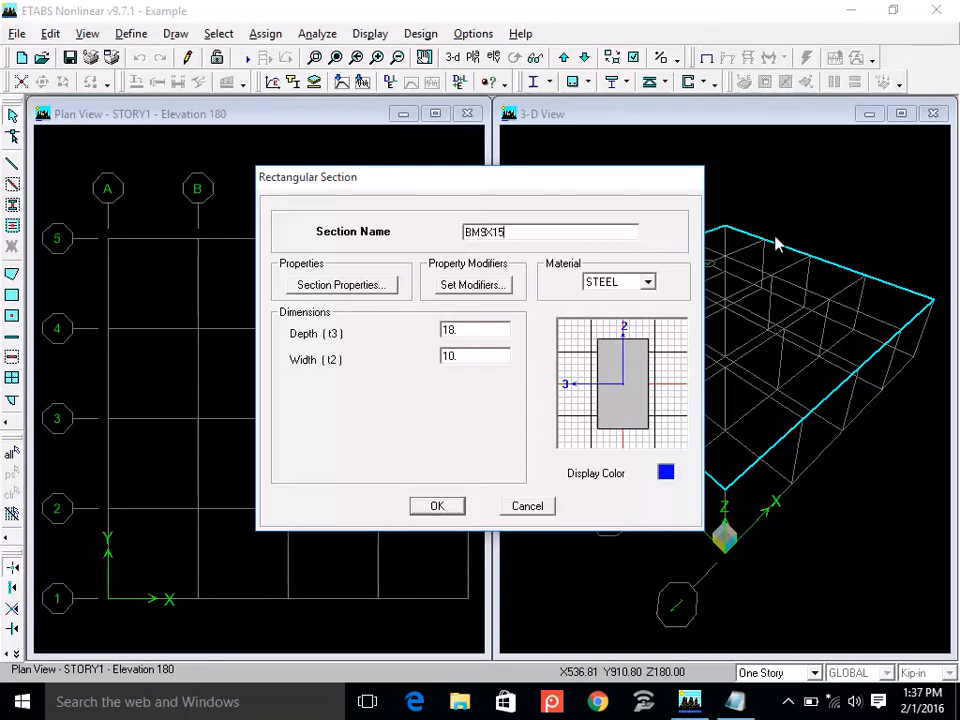
click(647, 283)
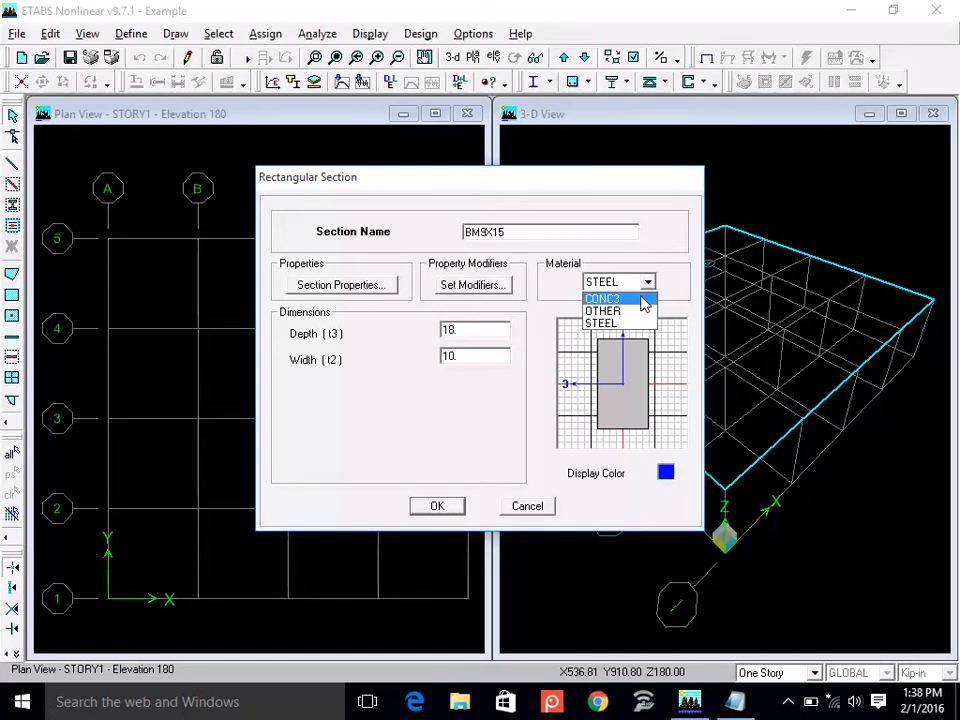
click(642, 298)
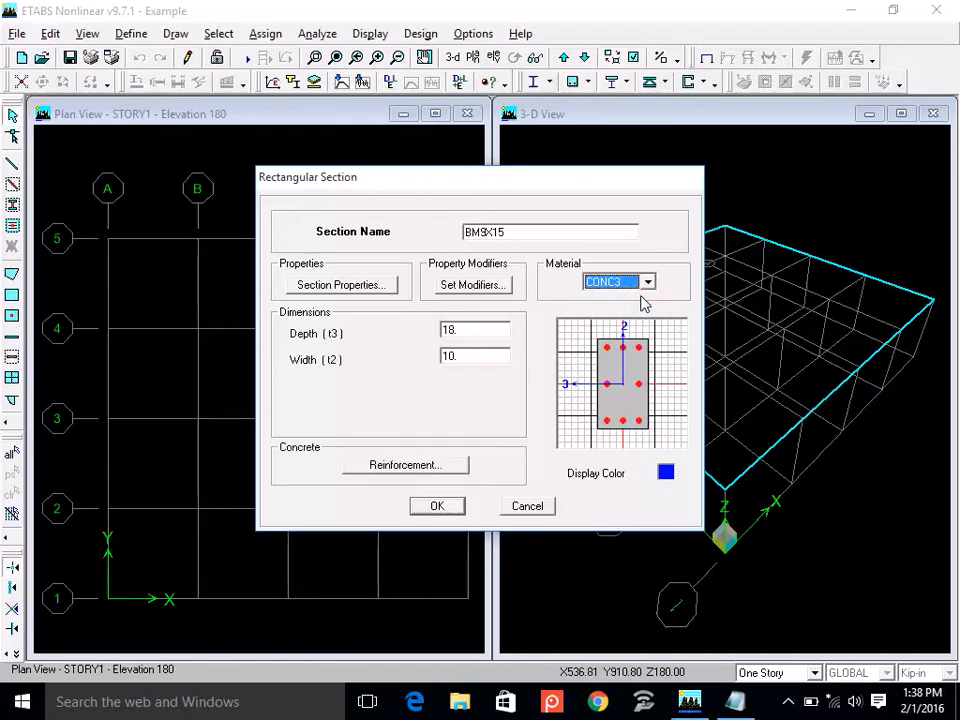
Set the BM9X15 section's depth to 15 and its width to 9.
double_click(480, 330)
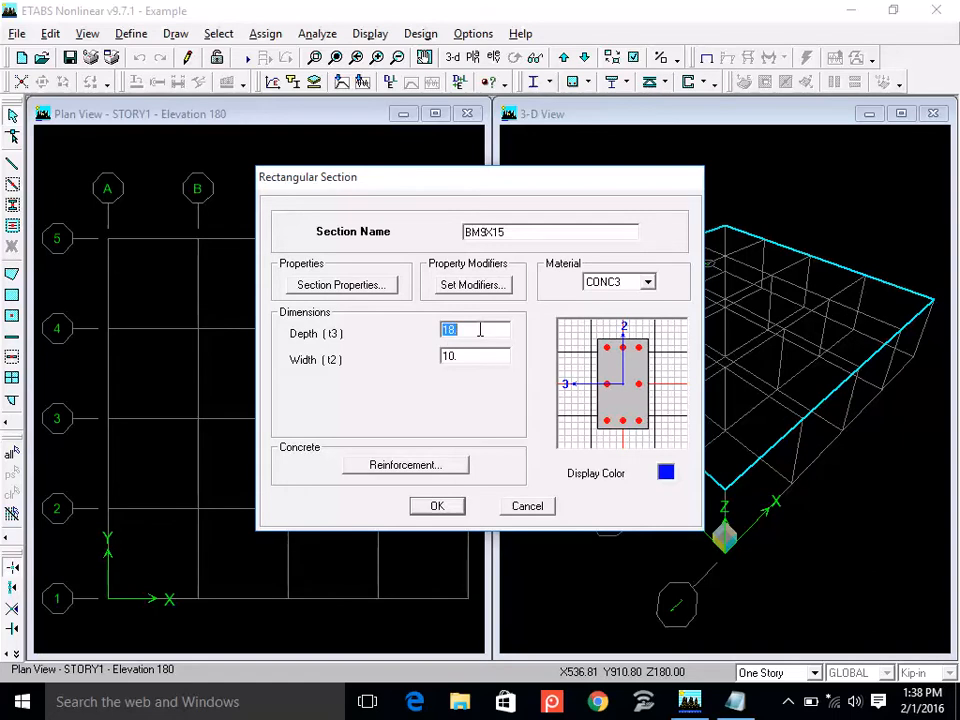
text(15)
double_click(474, 356)
text(9)
double_click(474, 331)
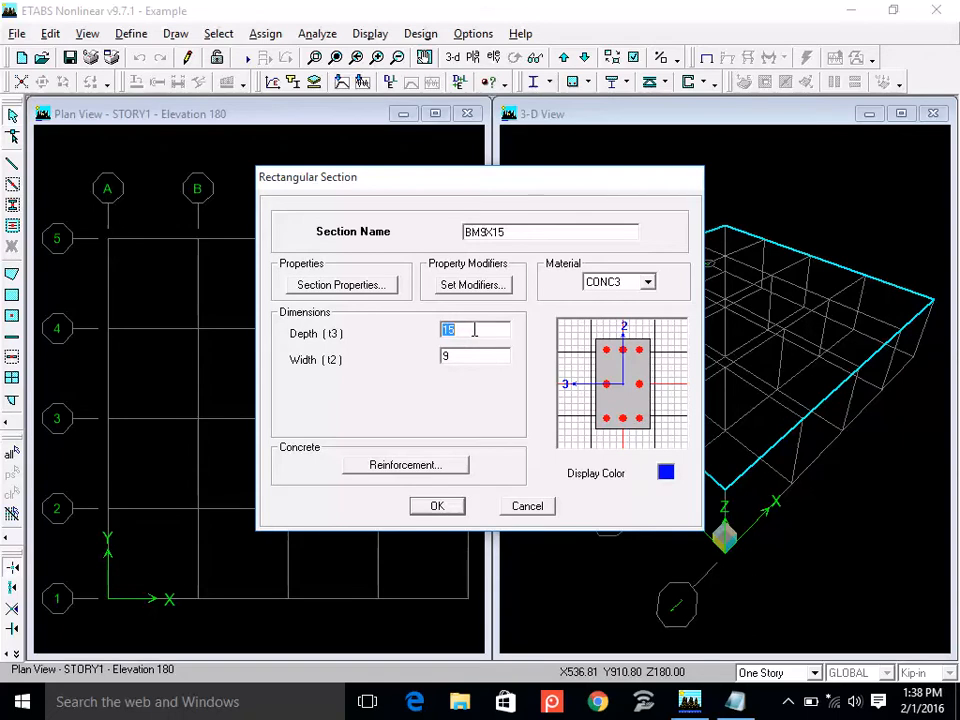
Open the BM9X15 section's reinforcement data and set the design type to Beam.
click(421, 475)
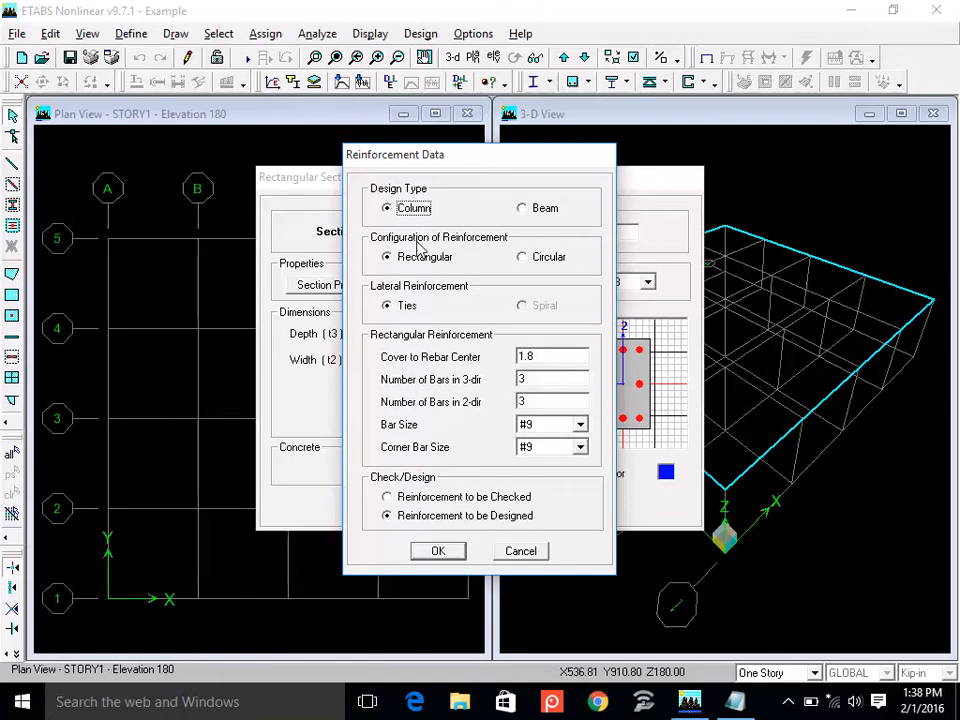
click(528, 214)
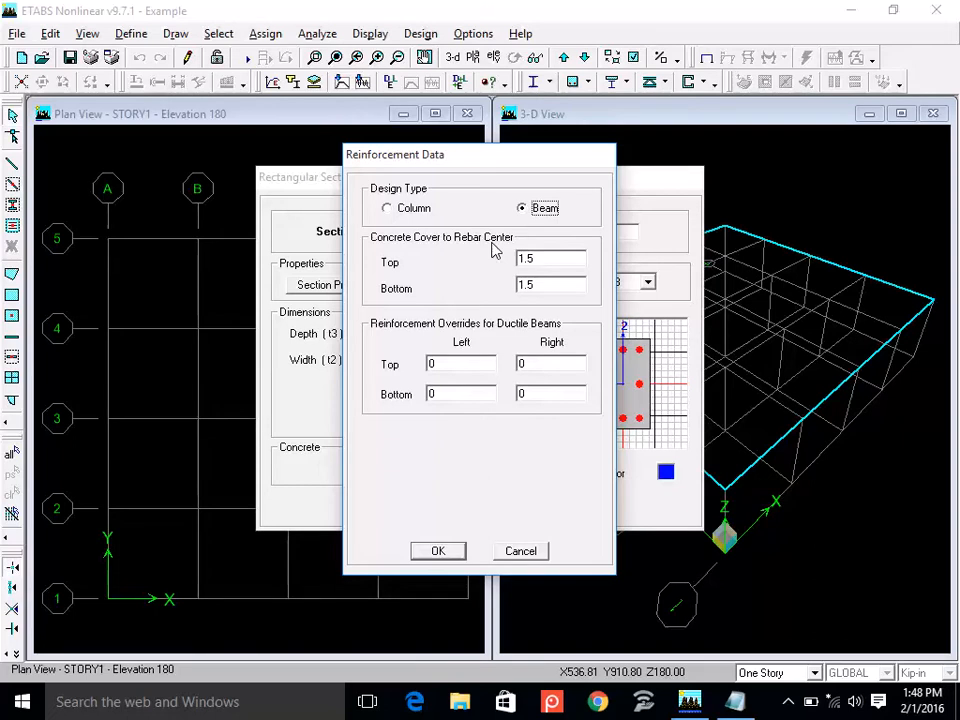
key(Up)
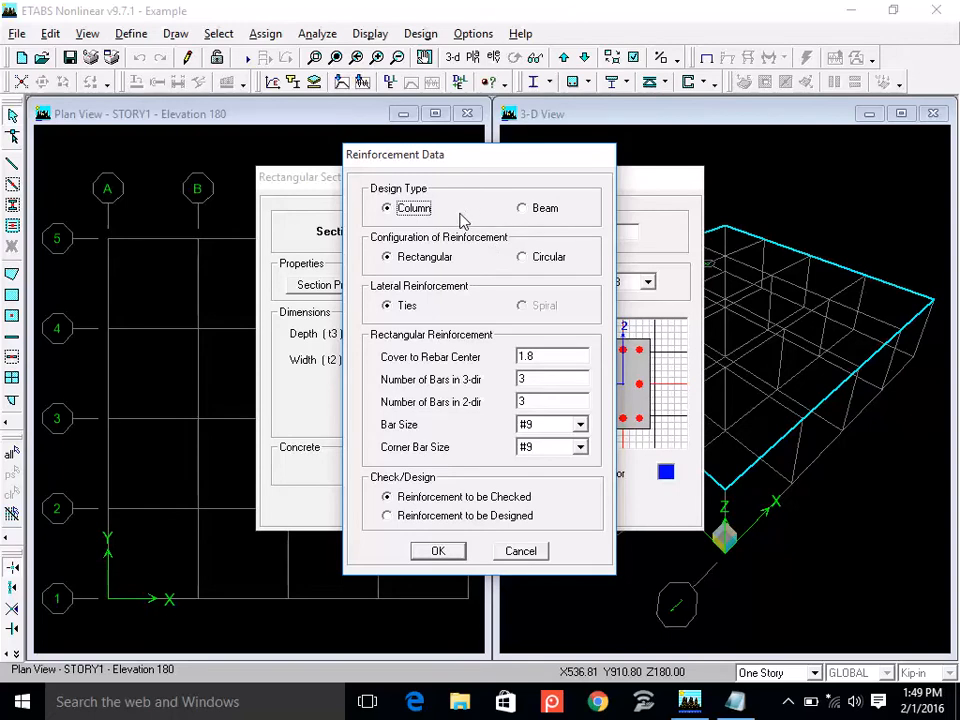
click(524, 209)
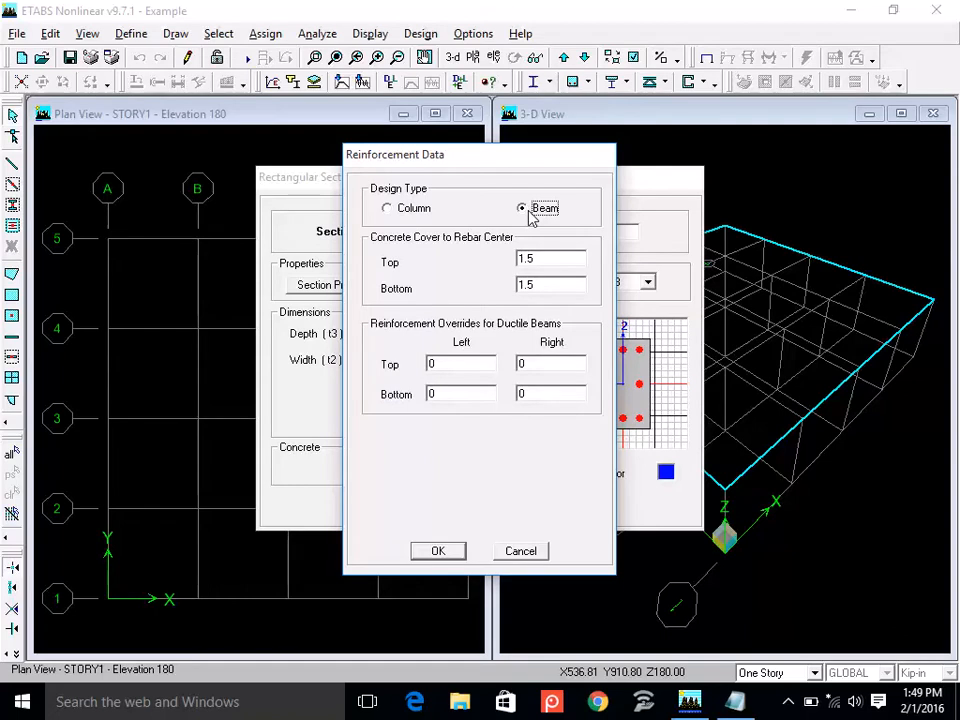
Set the top and bottom concrete cover to rebar center to 1.75, then accept the reinforcement data and the BM9X15 section.
double_click(543, 261)
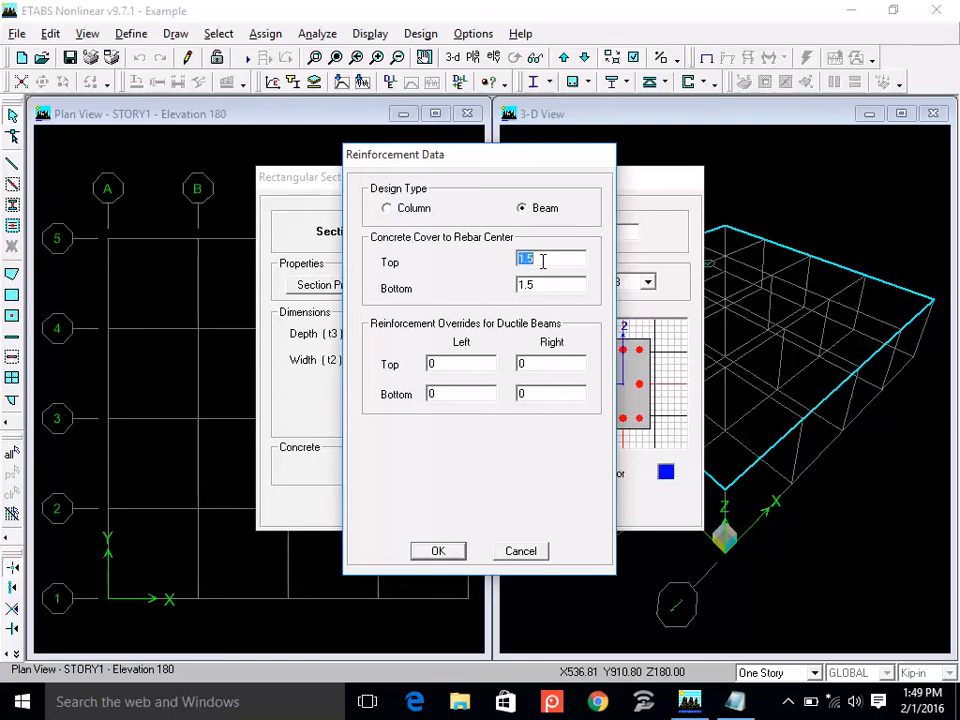
text(1.75)
double_click(549, 285)
text(1.75)
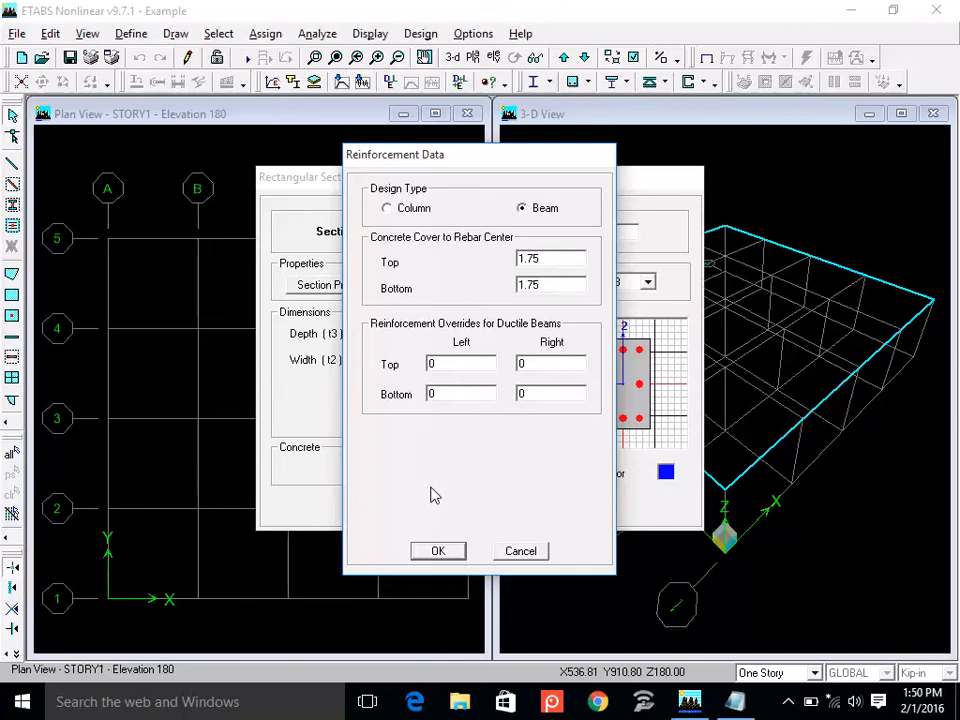
click(435, 553)
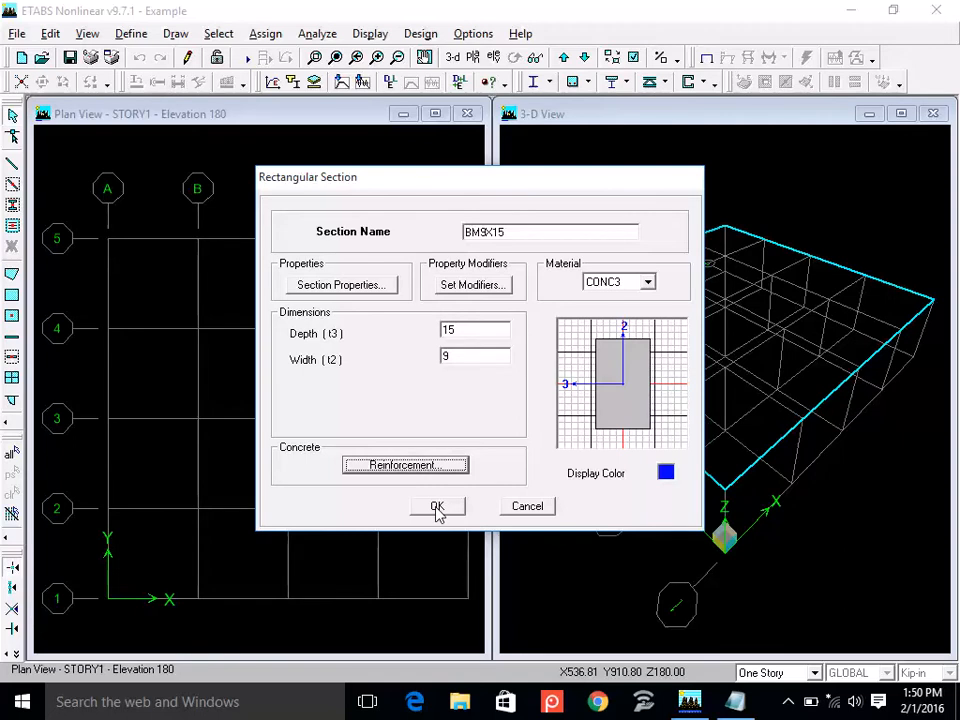
click(437, 508)
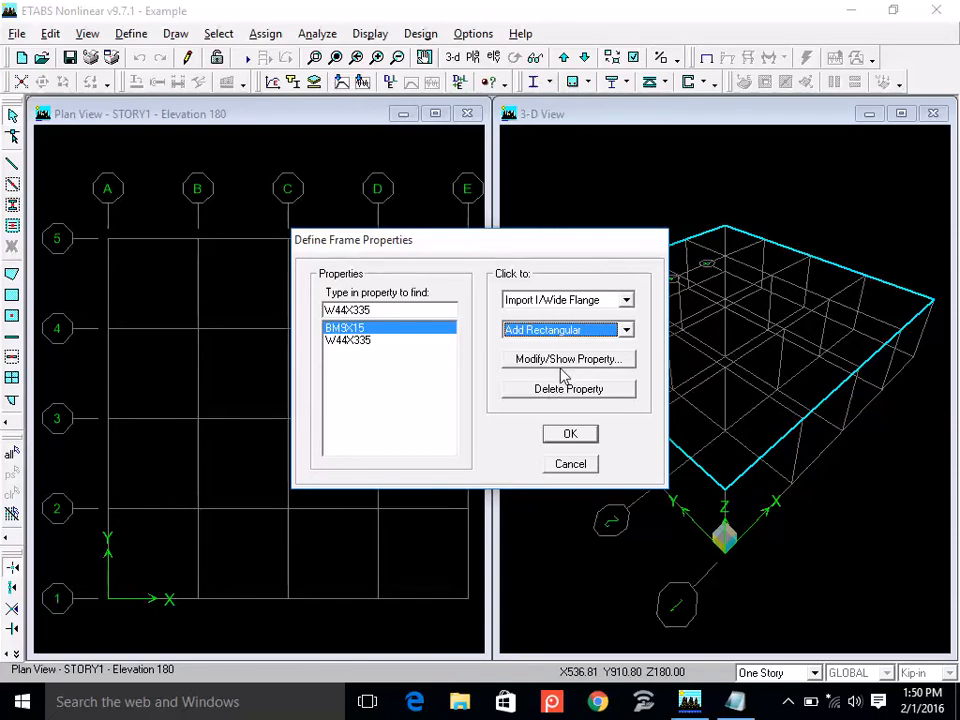
Add a rectangular frame section named BM9X18 with the CONC3 material and a width of 9.
click(570, 330)
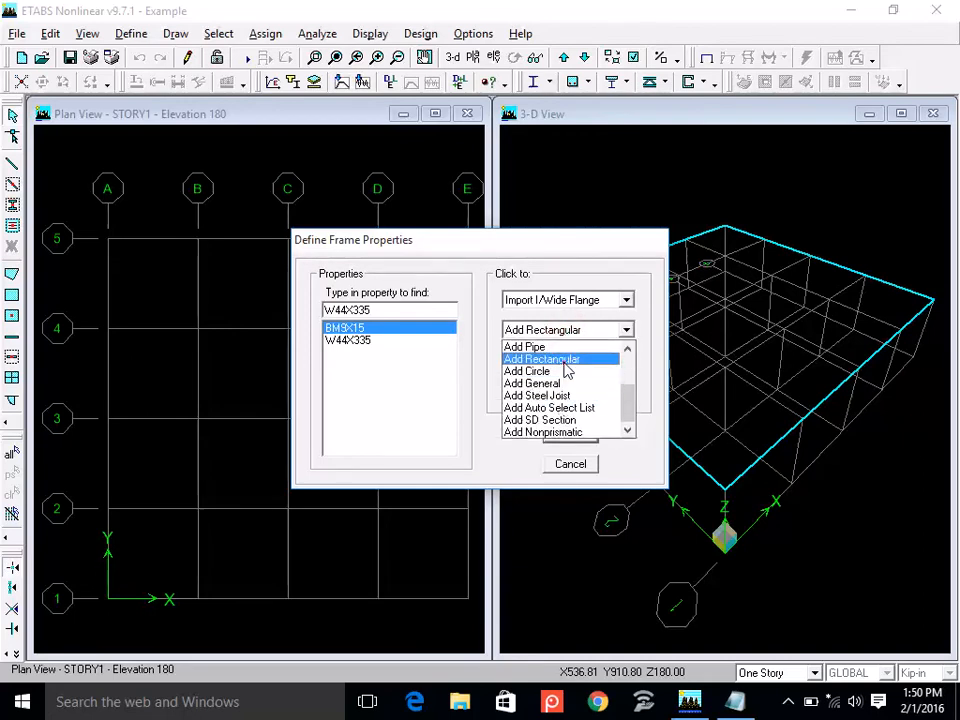
click(564, 360)
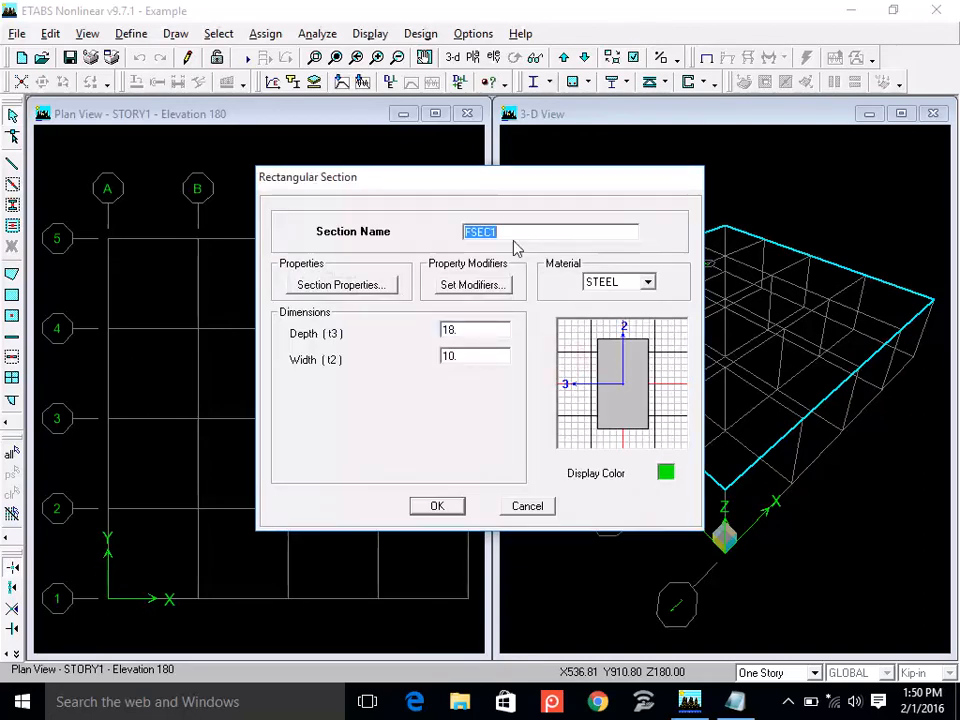
text(BM5X18)
click(610, 283)
click(608, 298)
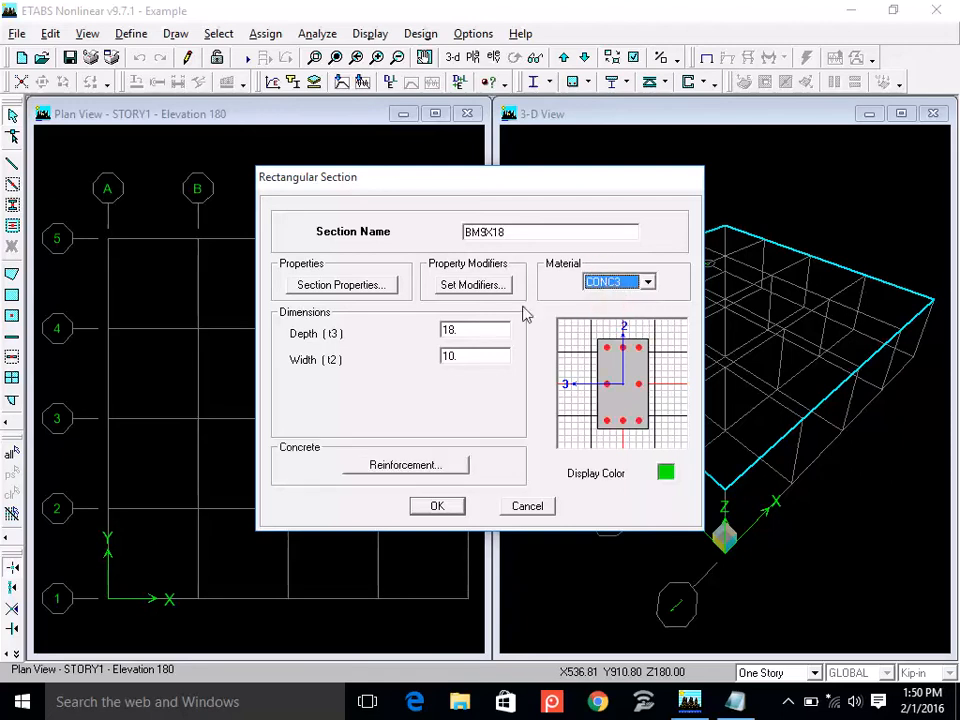
double_click(478, 330)
double_click(471, 355)
text(9)
Define the BM9X18 reinforcement as Beam design type with 1.75 top and bottom cover, then accept the section.
click(394, 464)
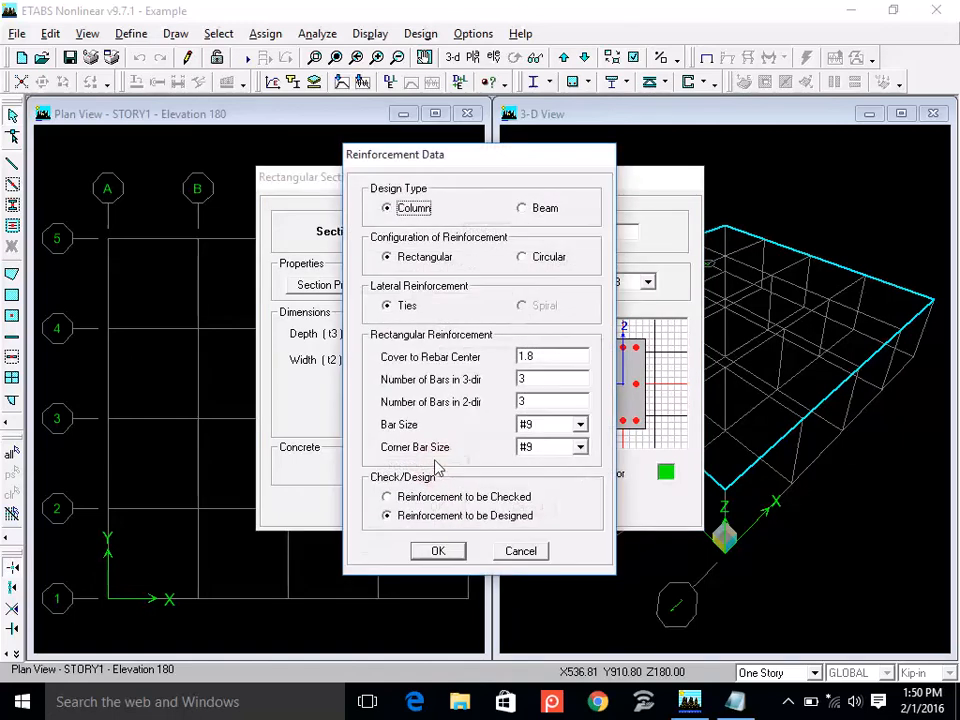
click(544, 207)
double_click(538, 258)
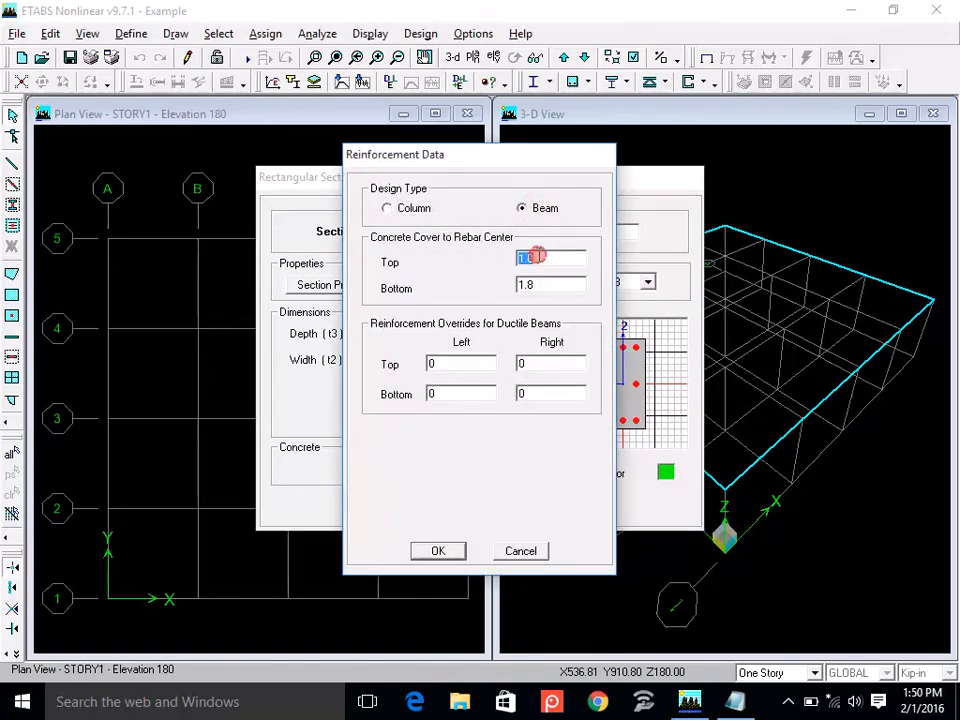
text(1.75)
double_click(544, 279)
text(1.75)
click(438, 551)
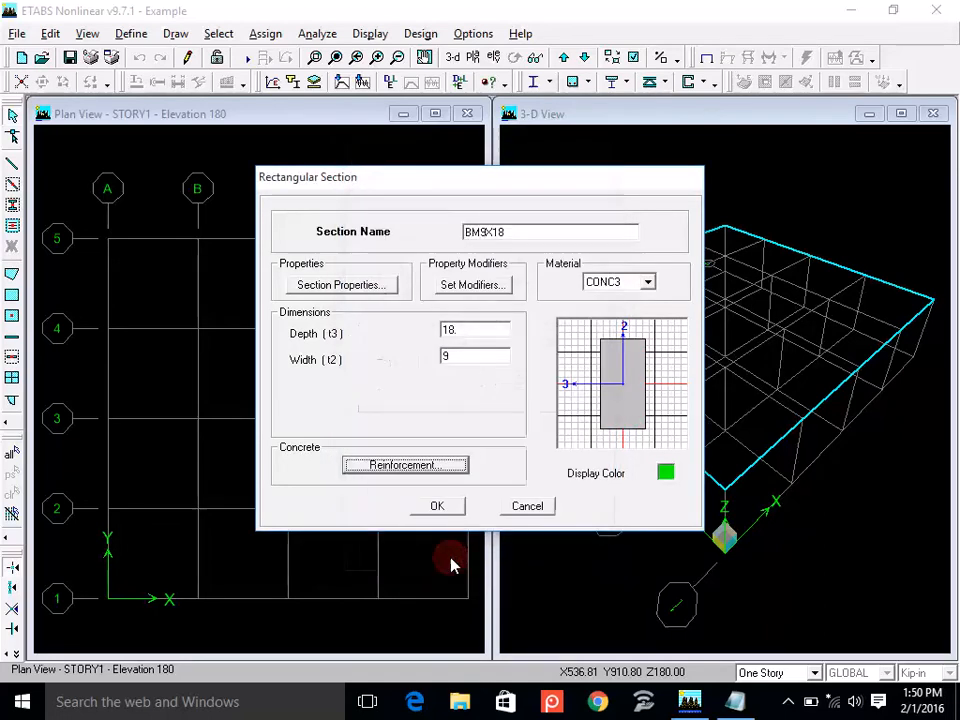
click(452, 507)
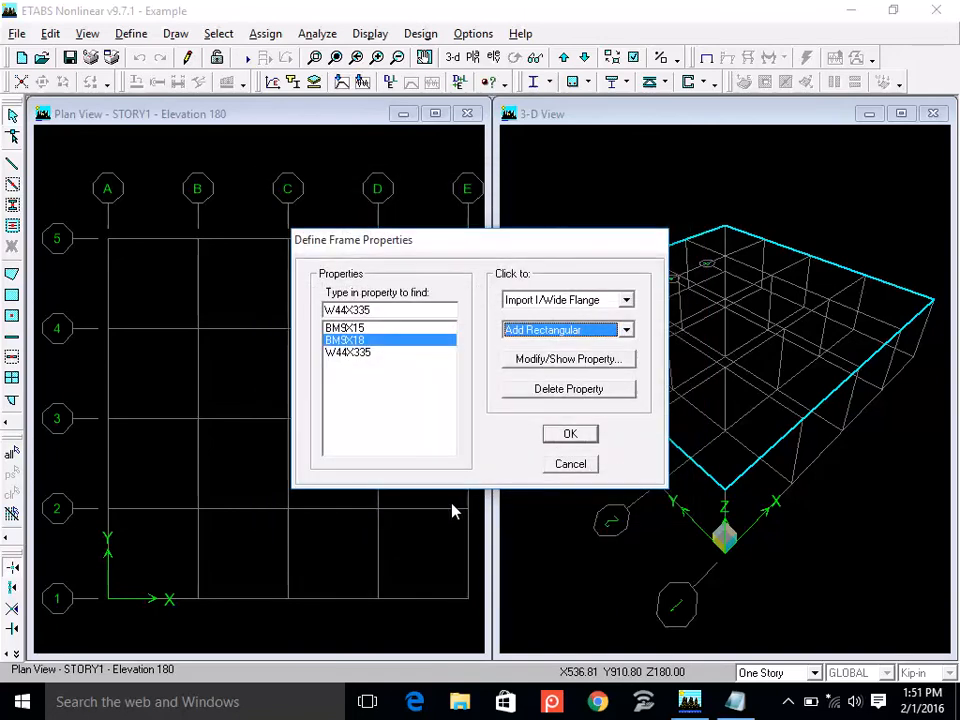
Add a rectangular frame section named BM12X15 and assign it the CONC3 material.
click(547, 331)
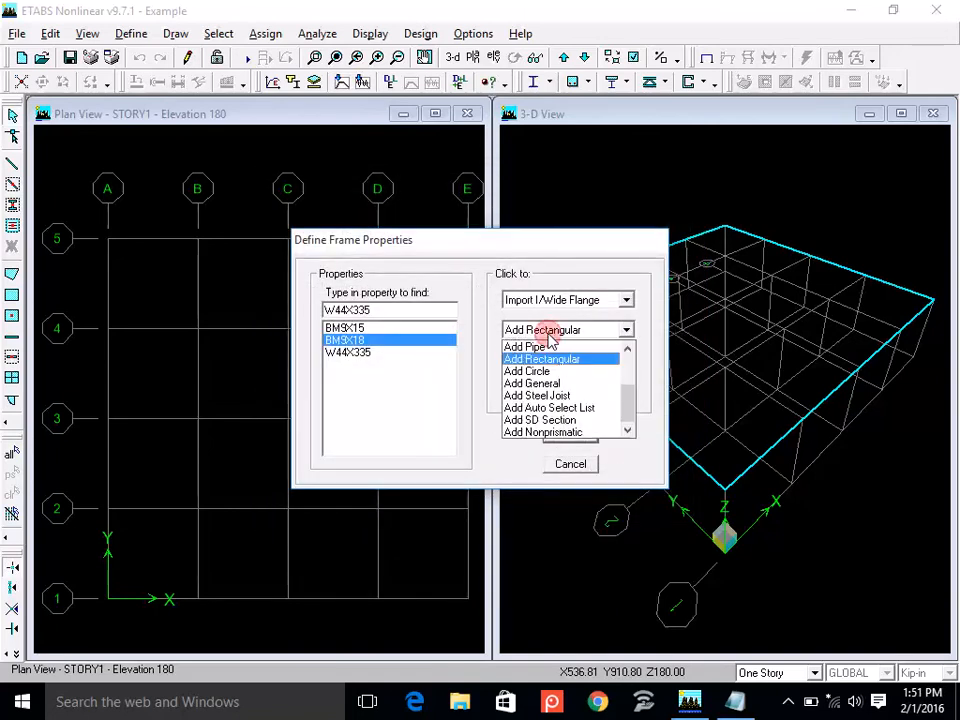
click(547, 358)
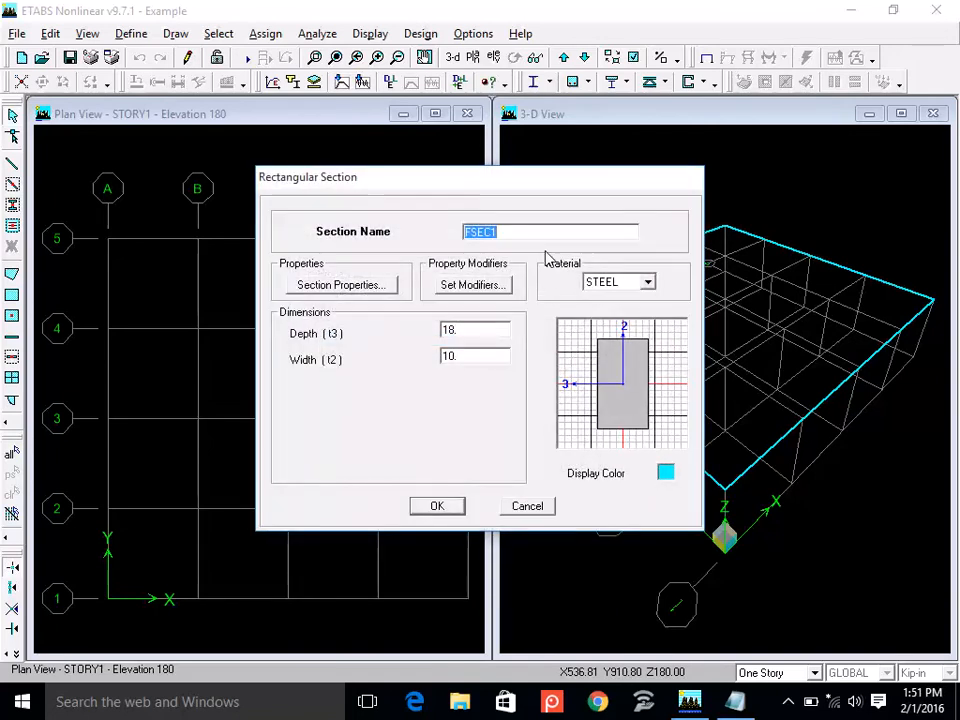
text(BM)
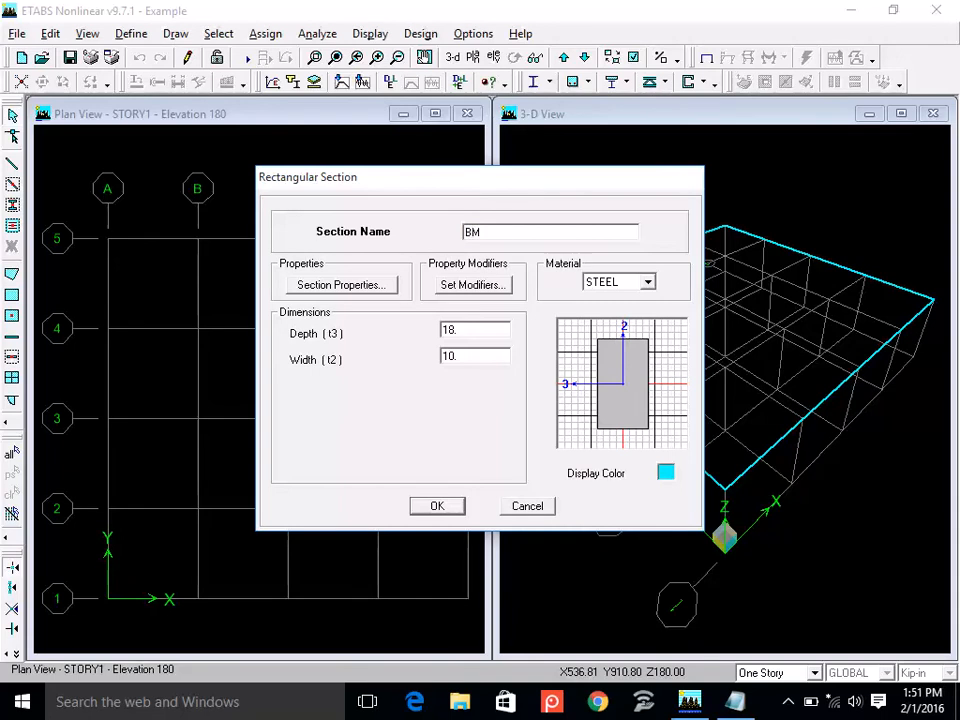
text(12X15)
click(617, 284)
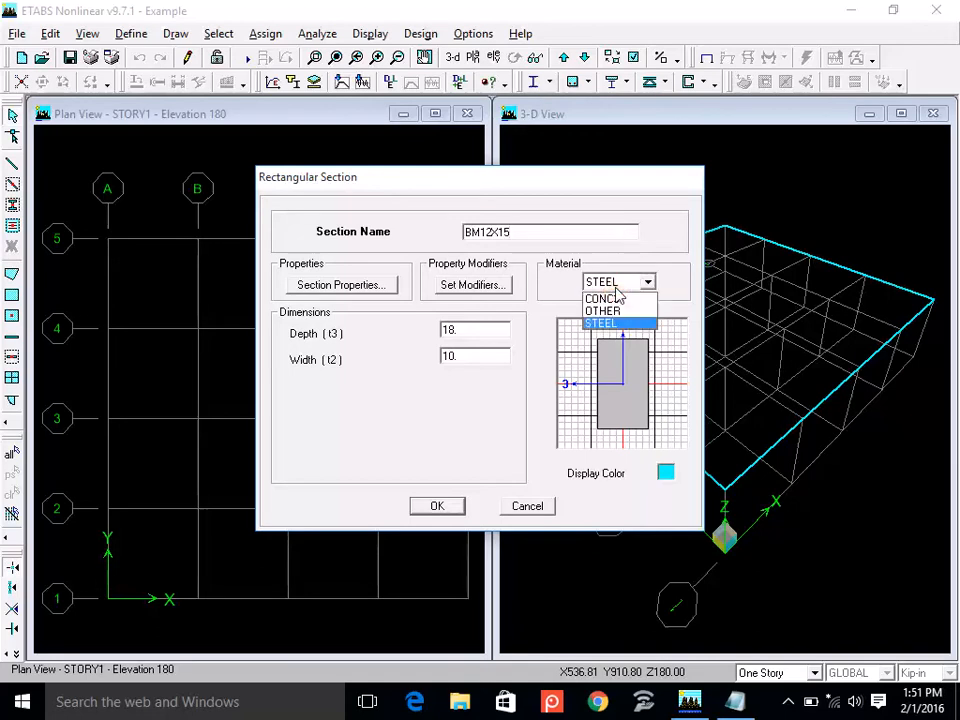
click(605, 298)
Set the BM12X15 section's depth to 15 and its width to 12.
double_click(478, 334)
text(15)
double_click(472, 356)
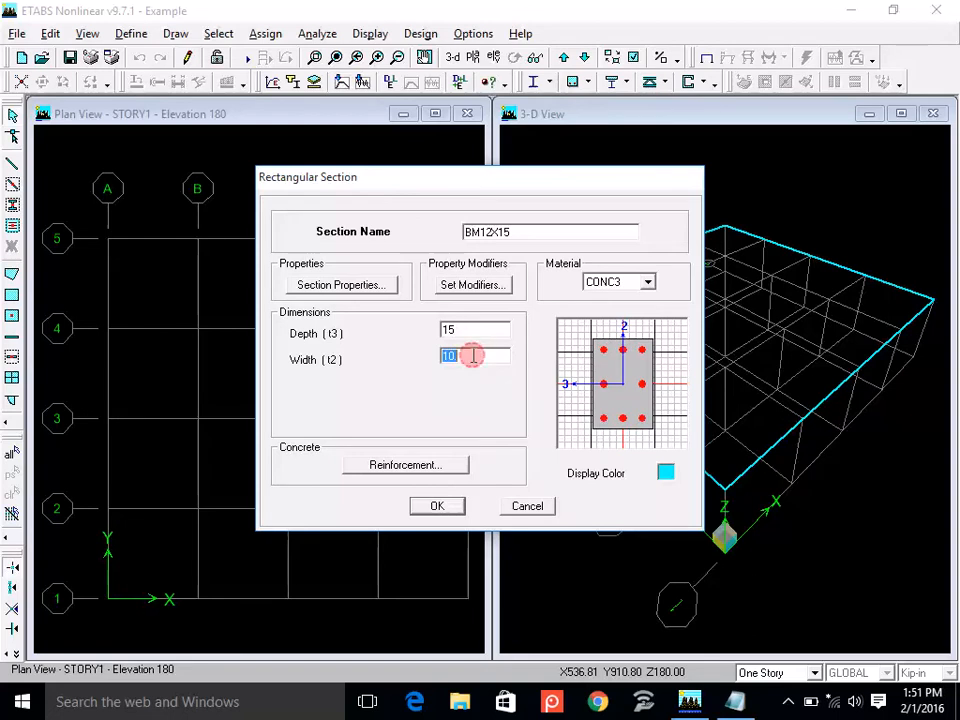
text(12)
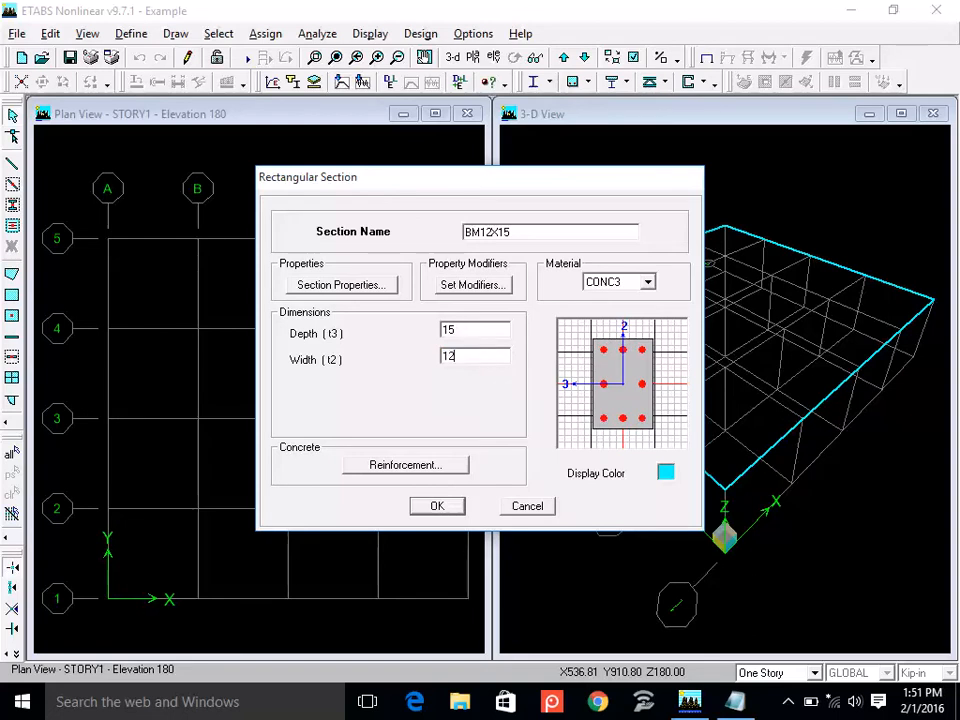
Define the BM12X15 reinforcement as Beam design type with 1.75 top and bottom cover, then accept the section.
click(444, 468)
click(522, 210)
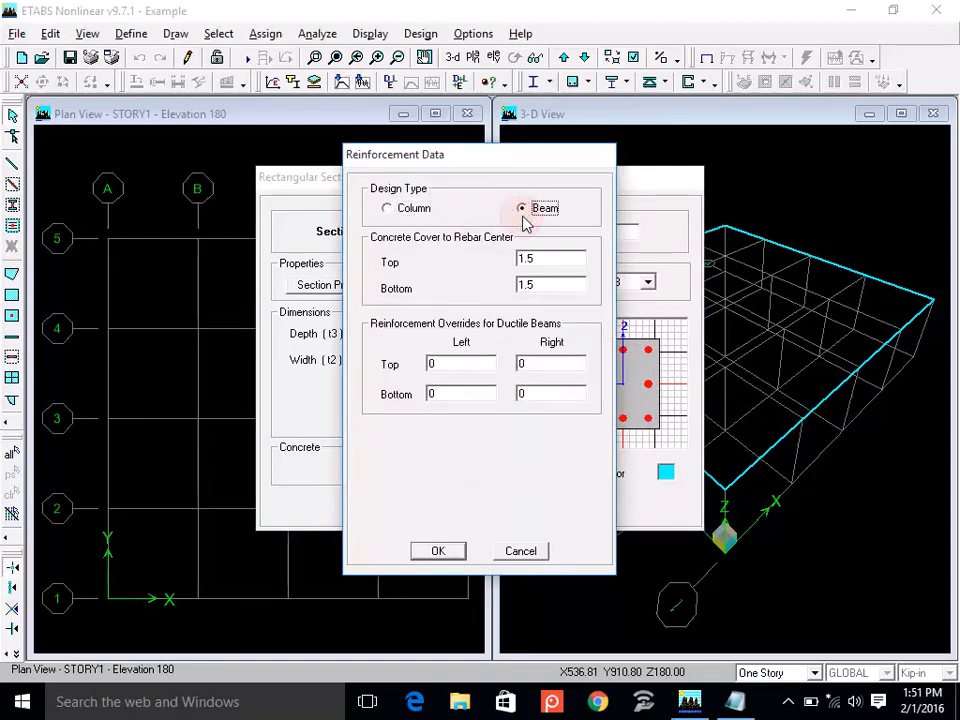
double_click(544, 260)
text(1.75)
double_click(555, 285)
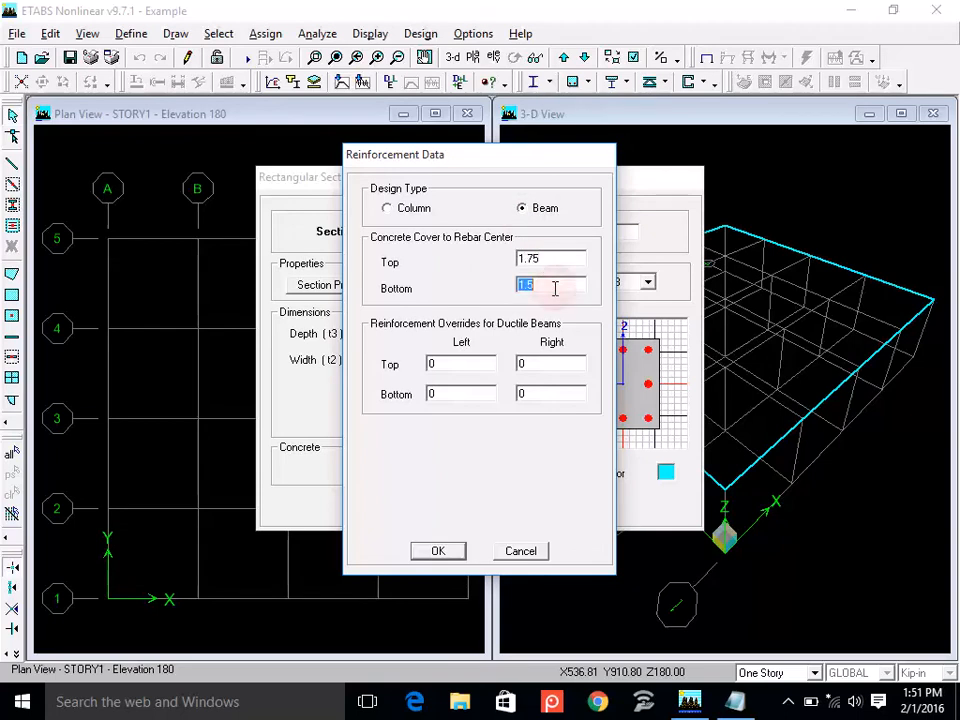
text(1.75)
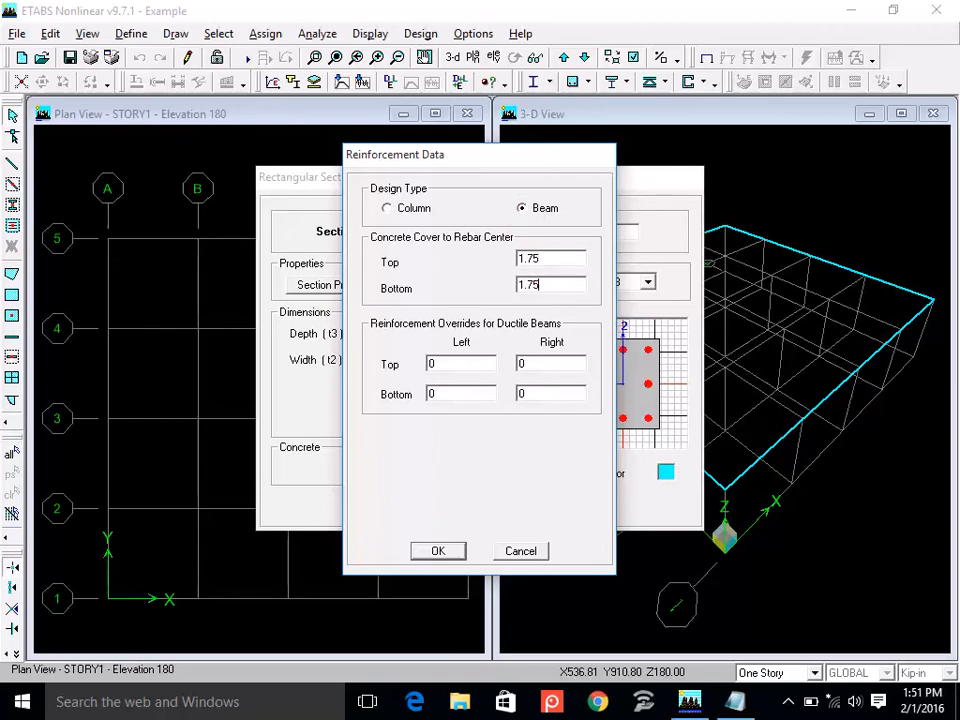
click(437, 553)
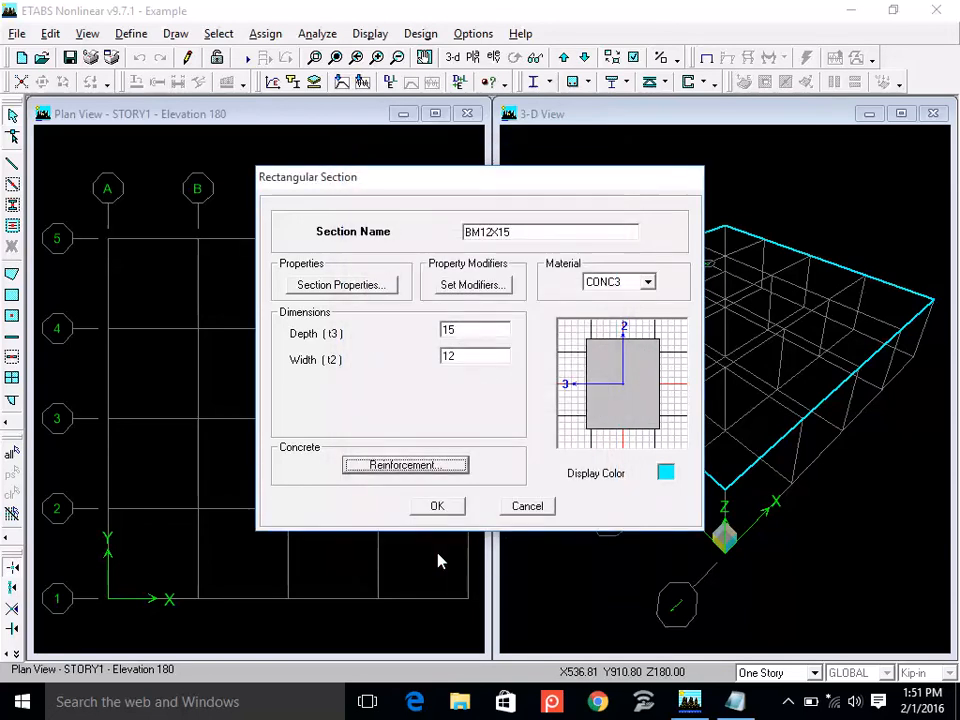
click(437, 508)
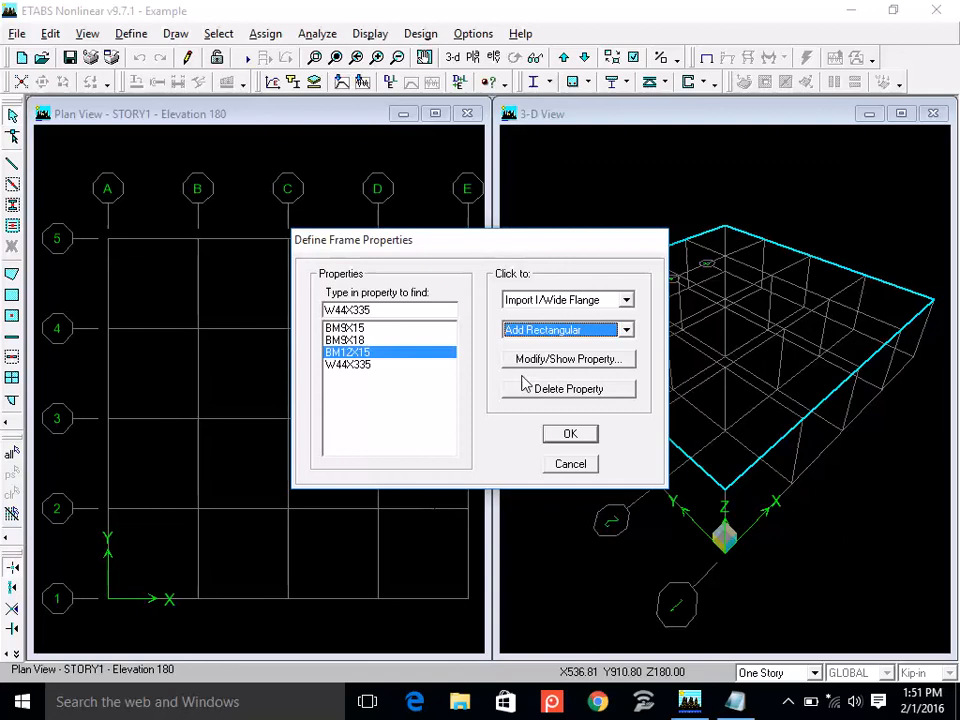
Add a rectangular frame section named BM12X18 with the CONC3 material and a width of 12.
click(575, 334)
click(572, 359)
text(B)
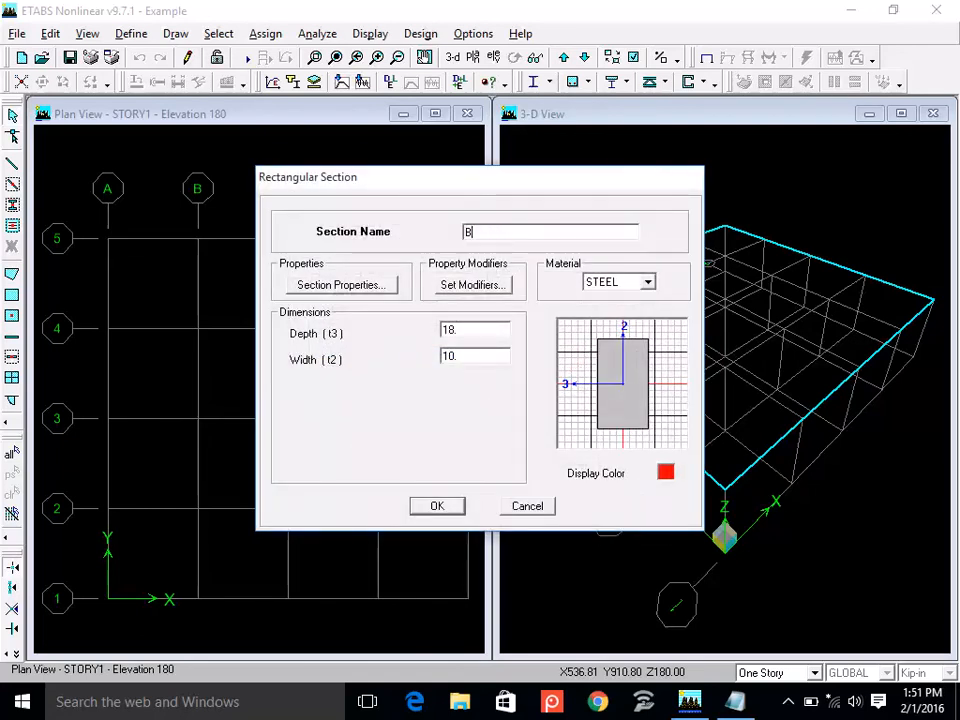
text(M12X18)
click(602, 284)
click(603, 295)
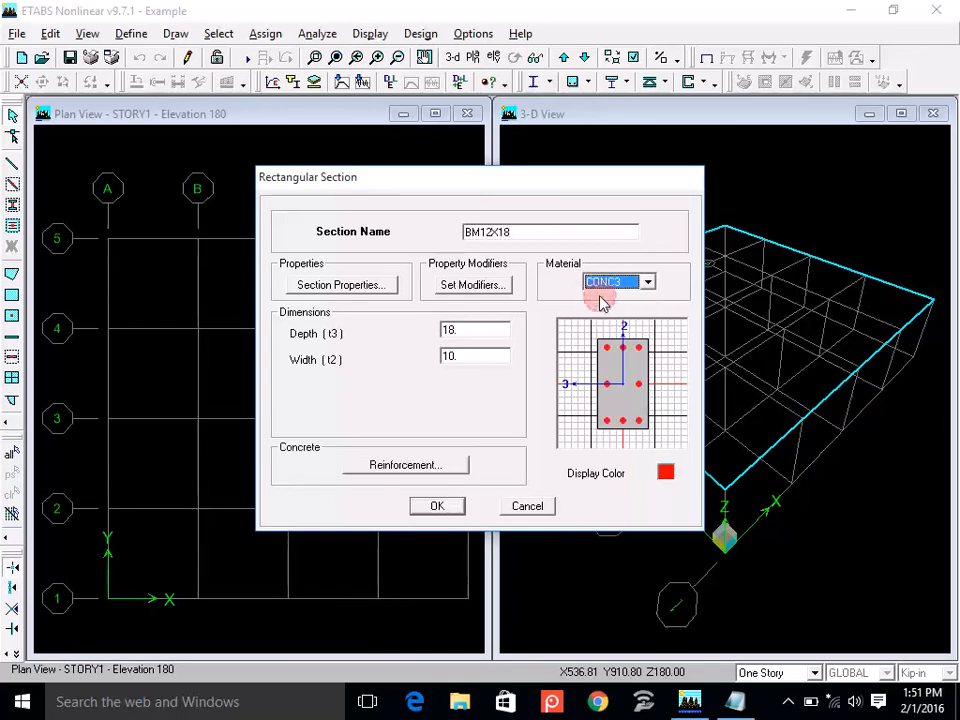
double_click(452, 330)
double_click(458, 356)
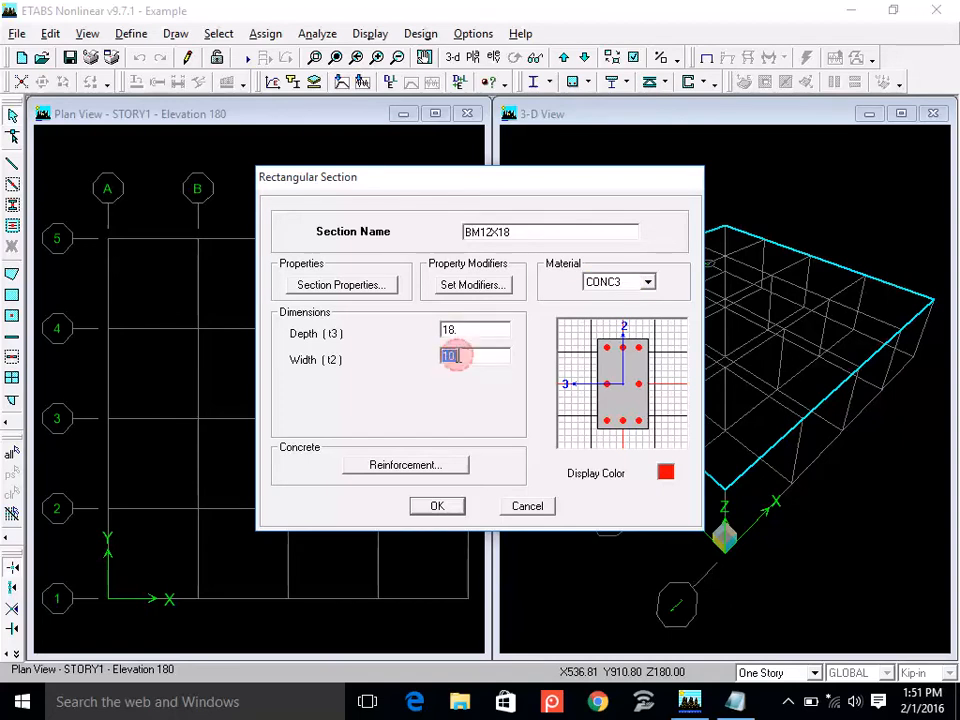
text(12)
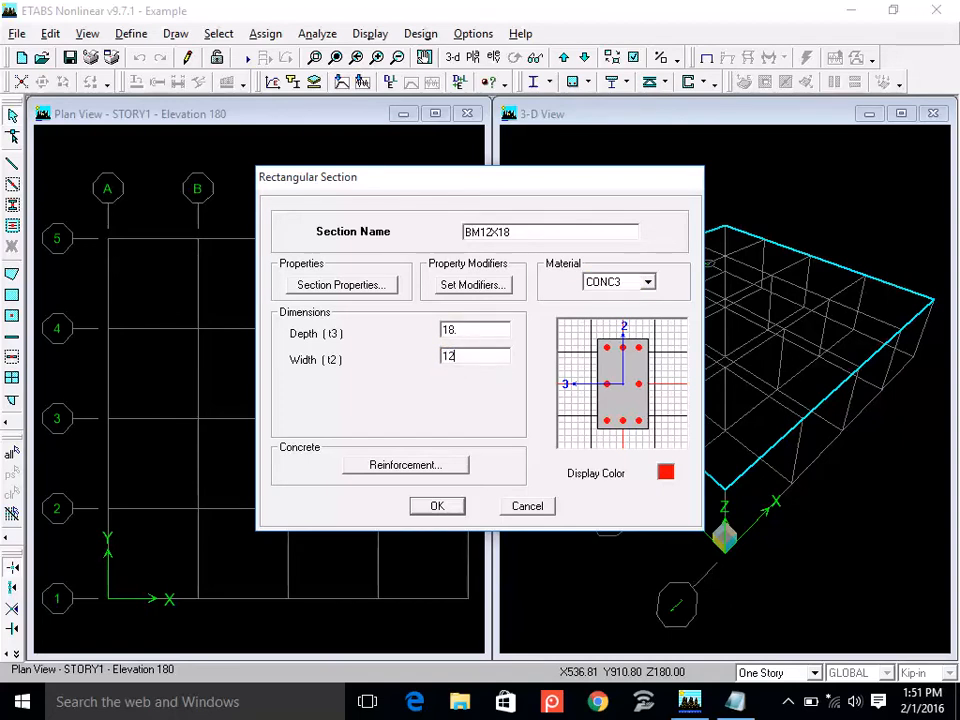
Define the BM12X18 reinforcement as Beam design type with 1.75 top and bottom cover, then accept the section.
click(437, 463)
click(540, 214)
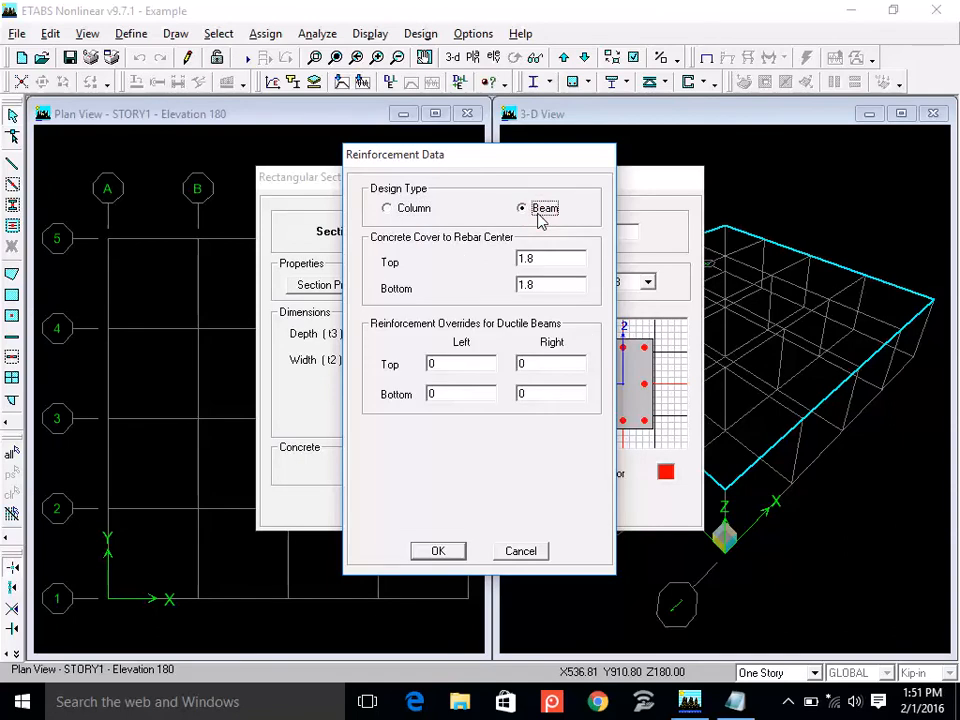
double_click(544, 261)
text(1.75)
double_click(546, 287)
text(1.75)
click(421, 555)
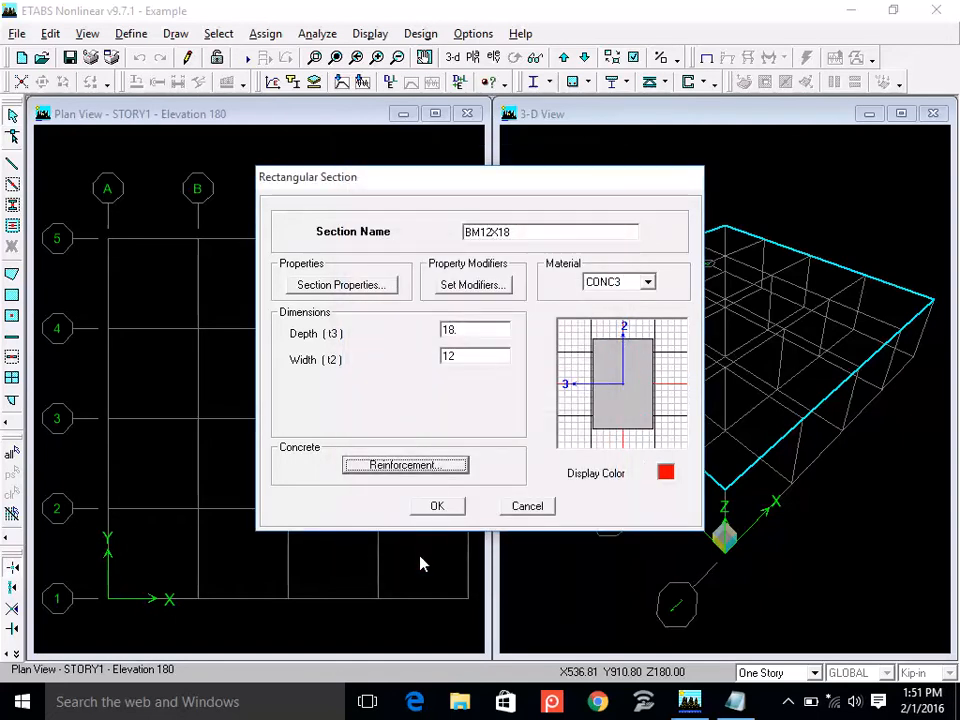
click(447, 506)
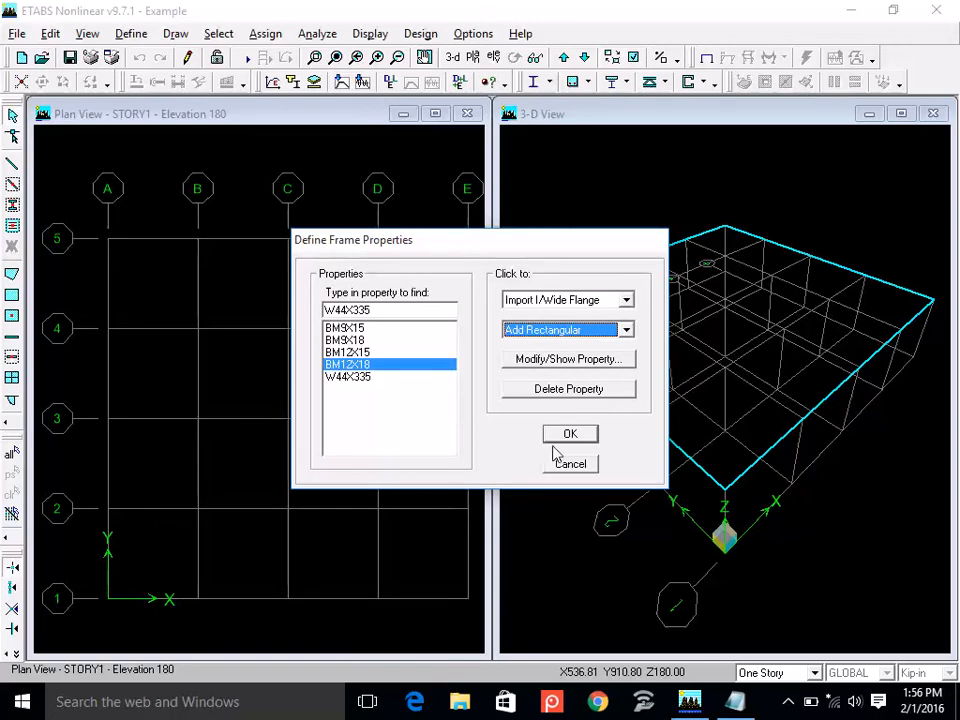
Add a rectangular frame section named COL12X12 and assign it the CONC3 material.
click(603, 331)
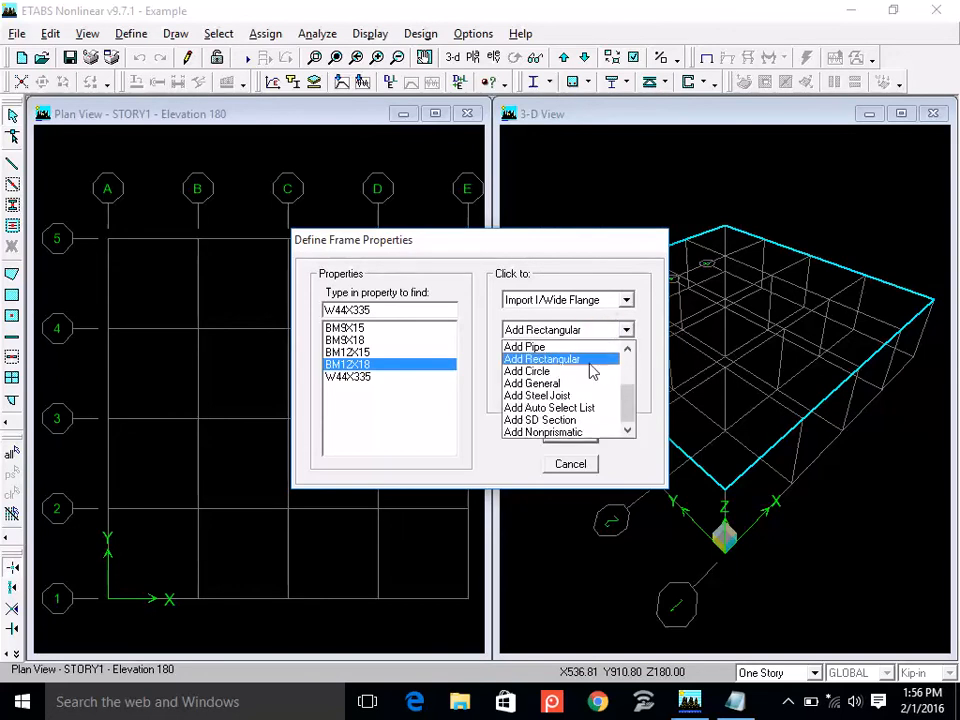
click(591, 359)
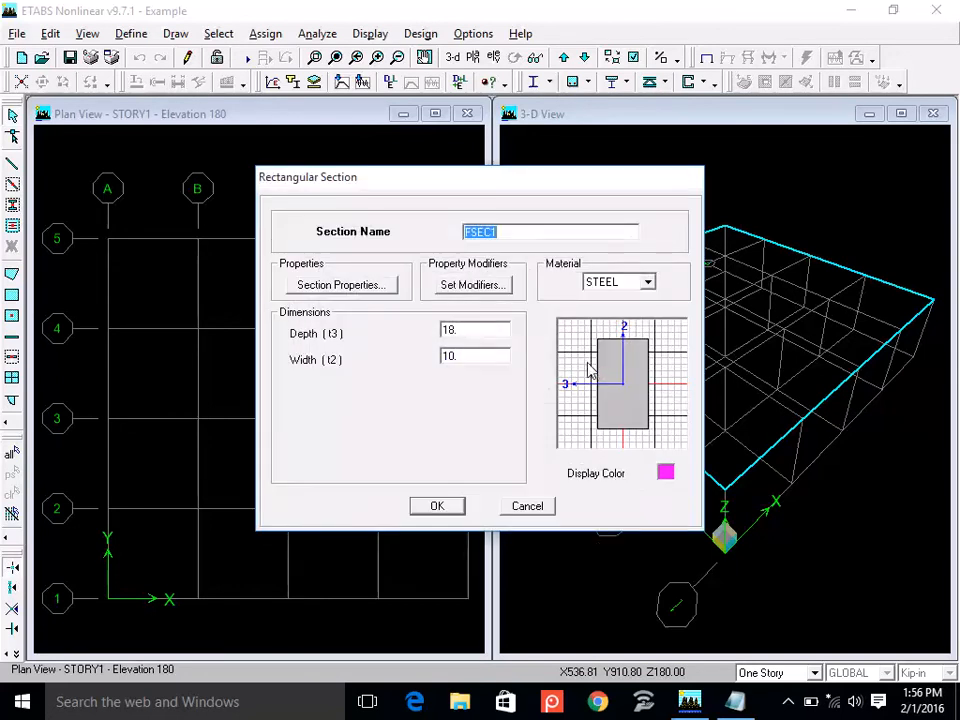
text(COL12X12)
click(607, 291)
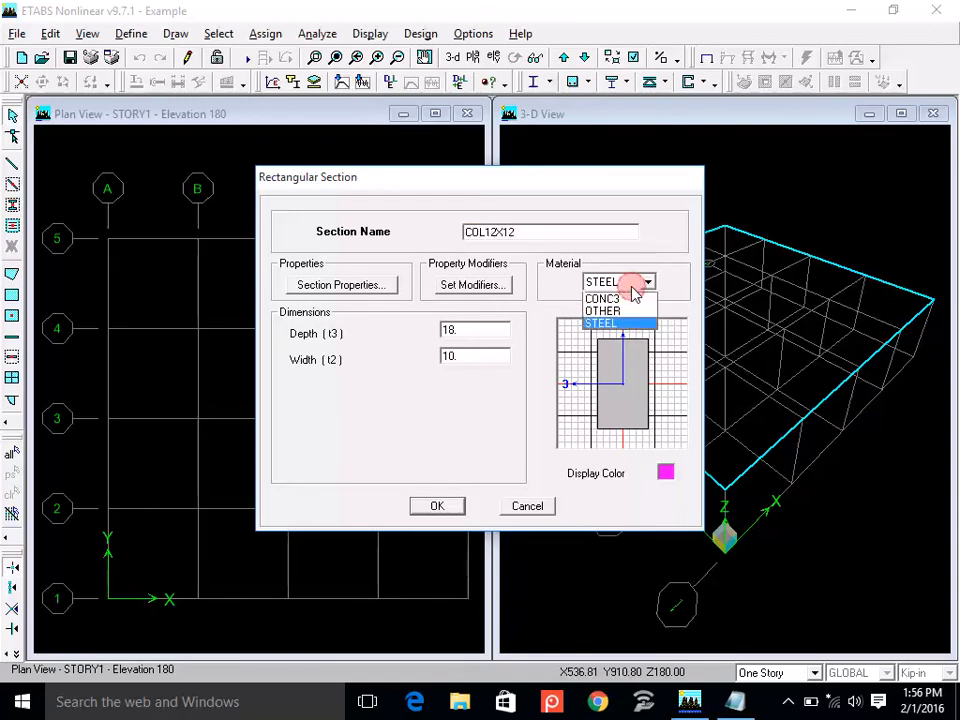
click(630, 299)
Set both the depth and the width of the COL12X12 section to 12.
double_click(494, 329)
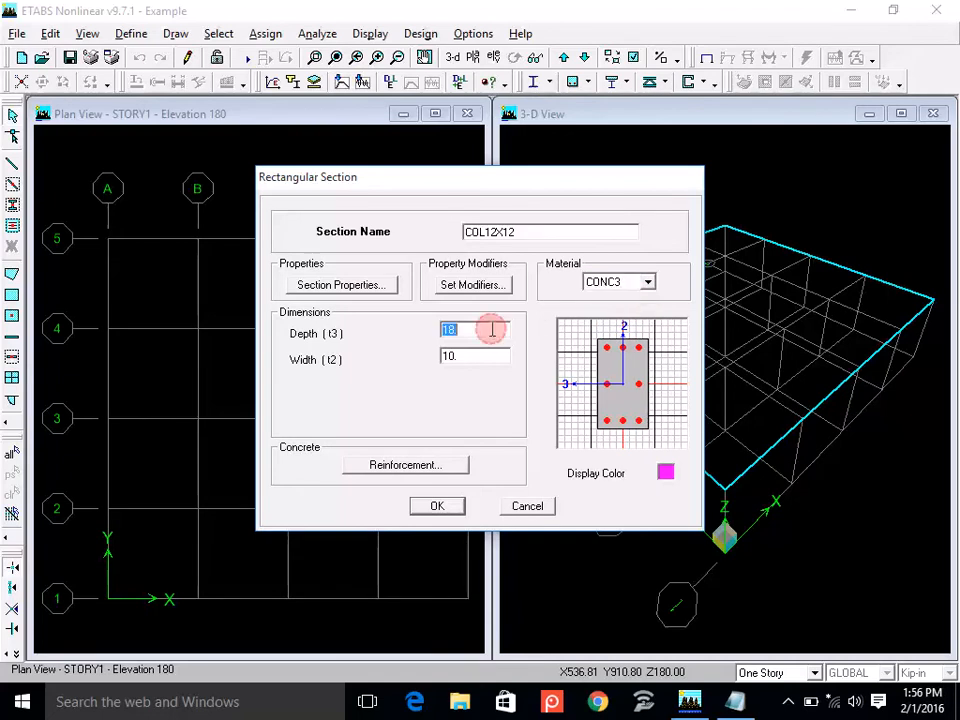
text(1212)
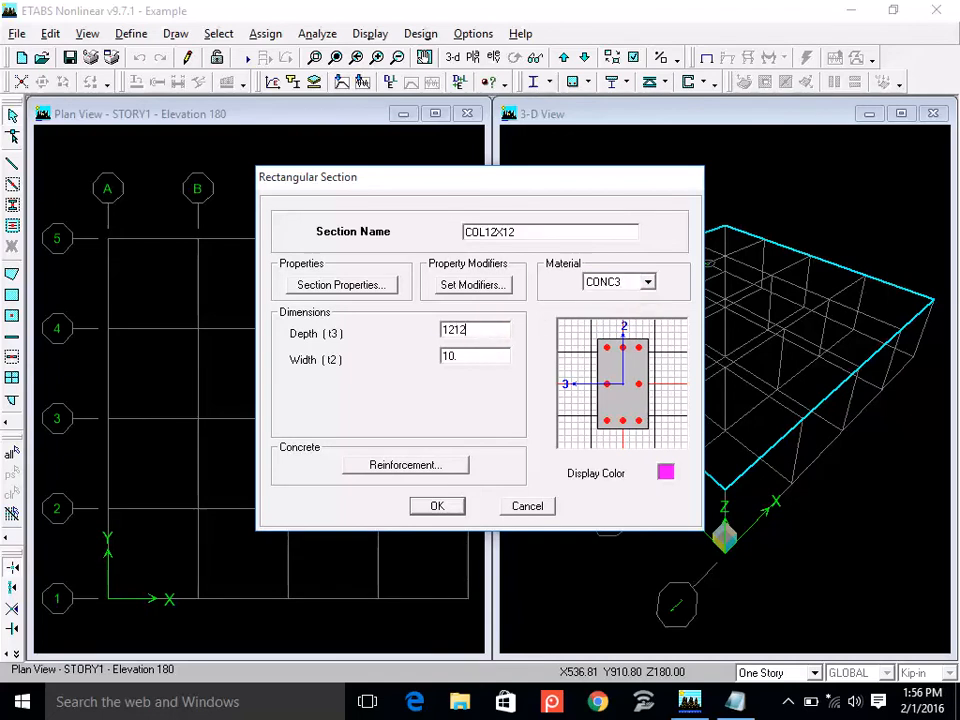
key(Tab)
text(12)
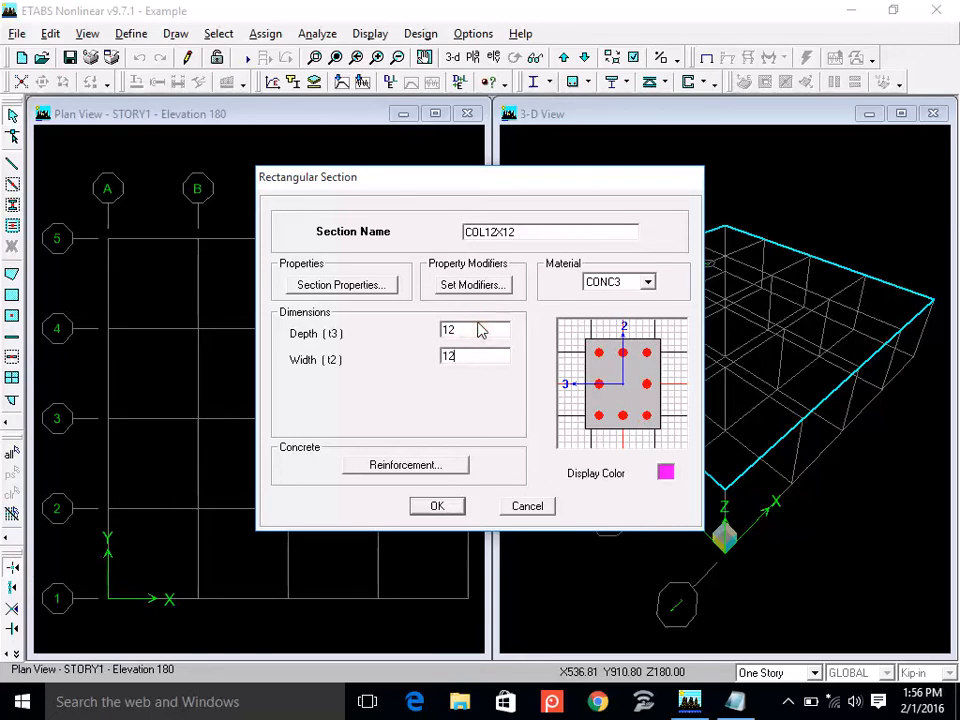
double_click(478, 329)
double_click(472, 357)
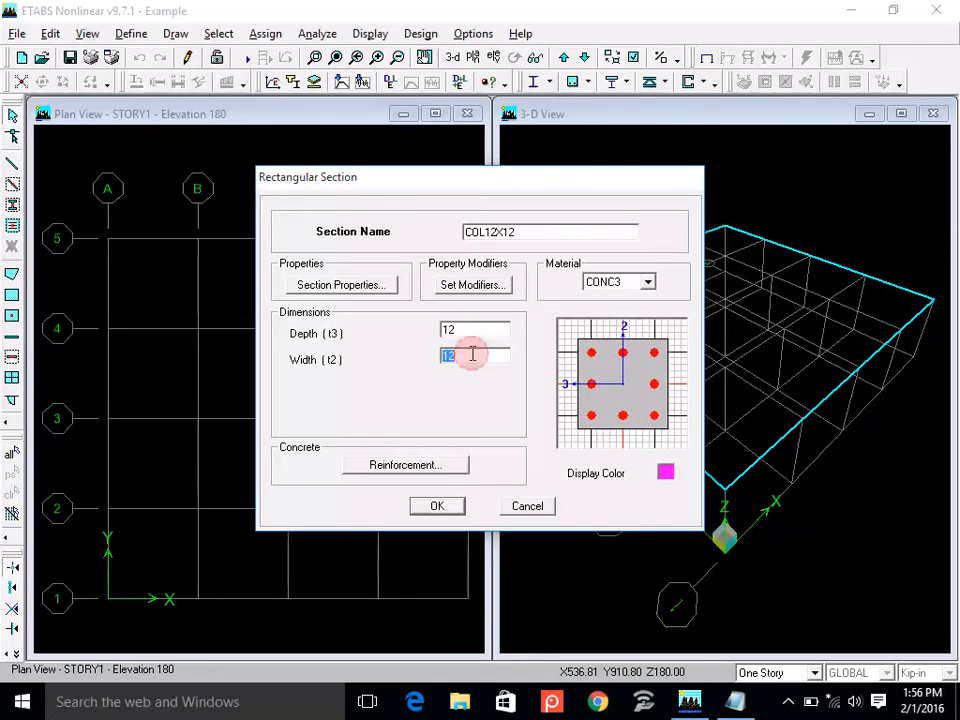
Define the COL12X12 reinforcement as Column design type with rectangular configuration and ties, then accept the section.
click(416, 468)
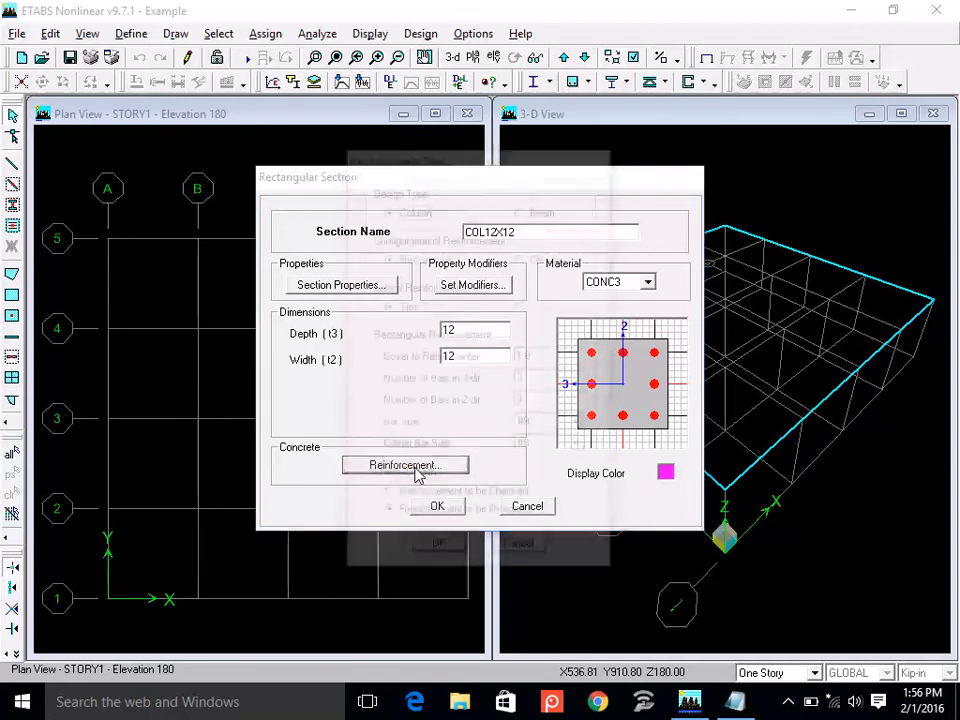
click(412, 211)
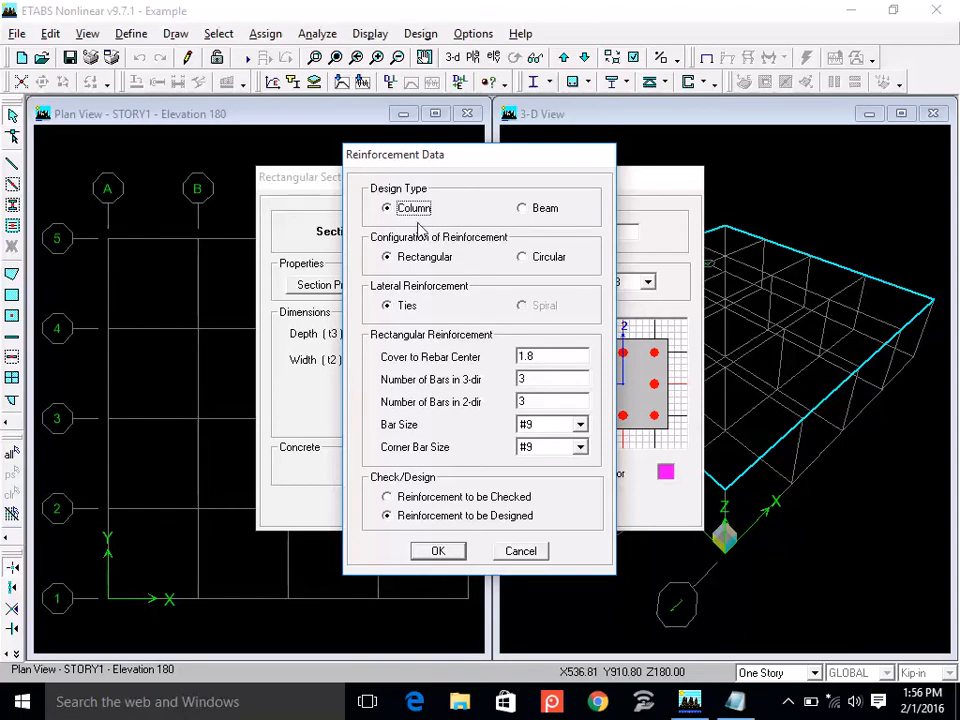
click(427, 258)
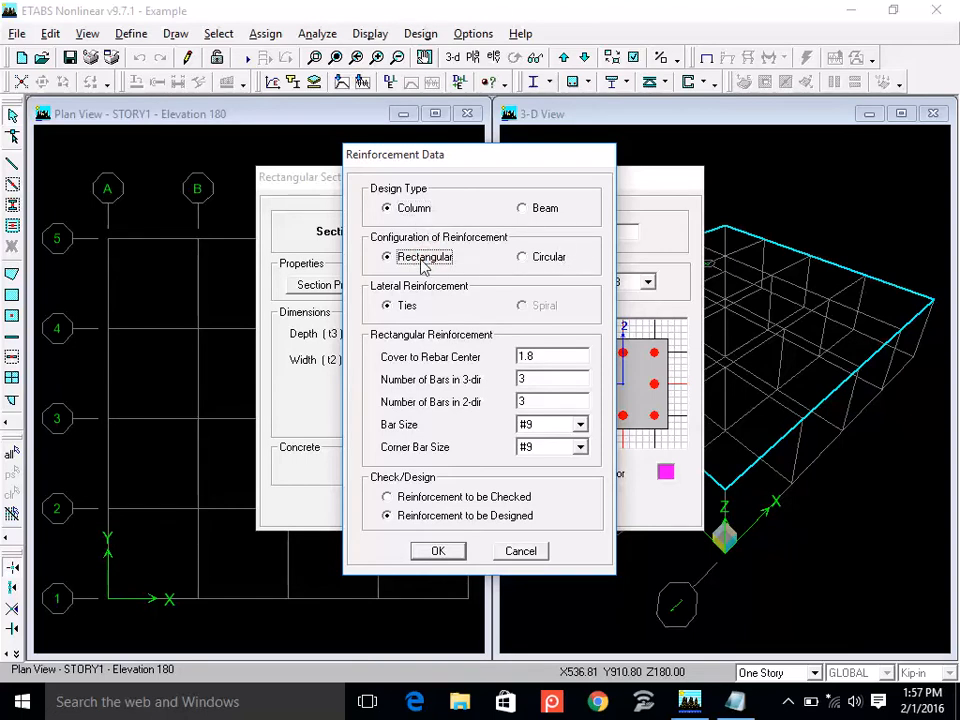
click(405, 306)
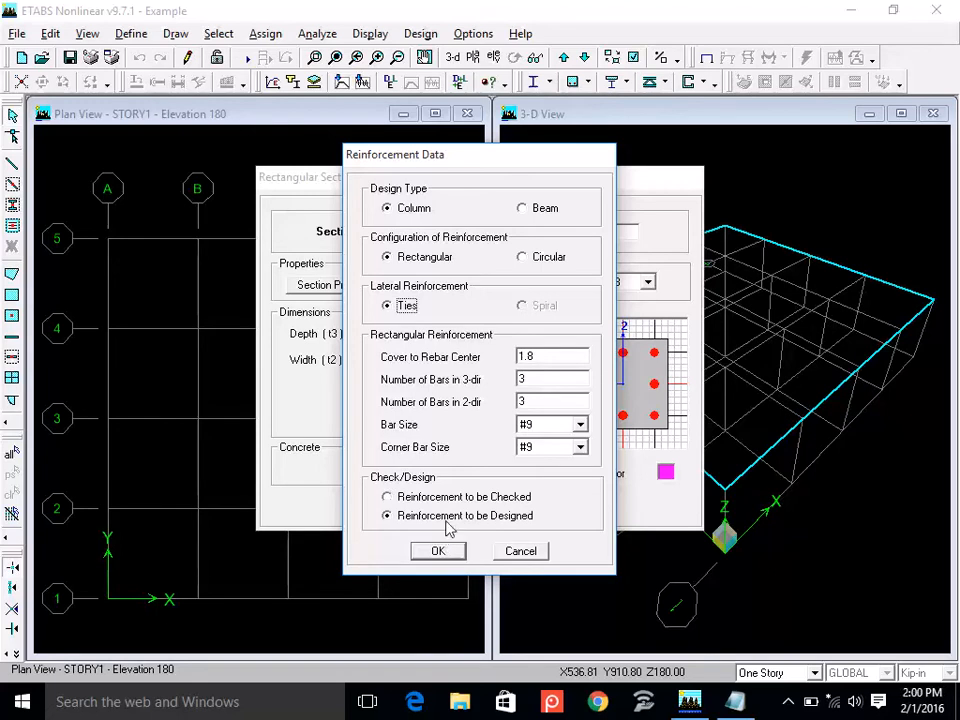
click(438, 552)
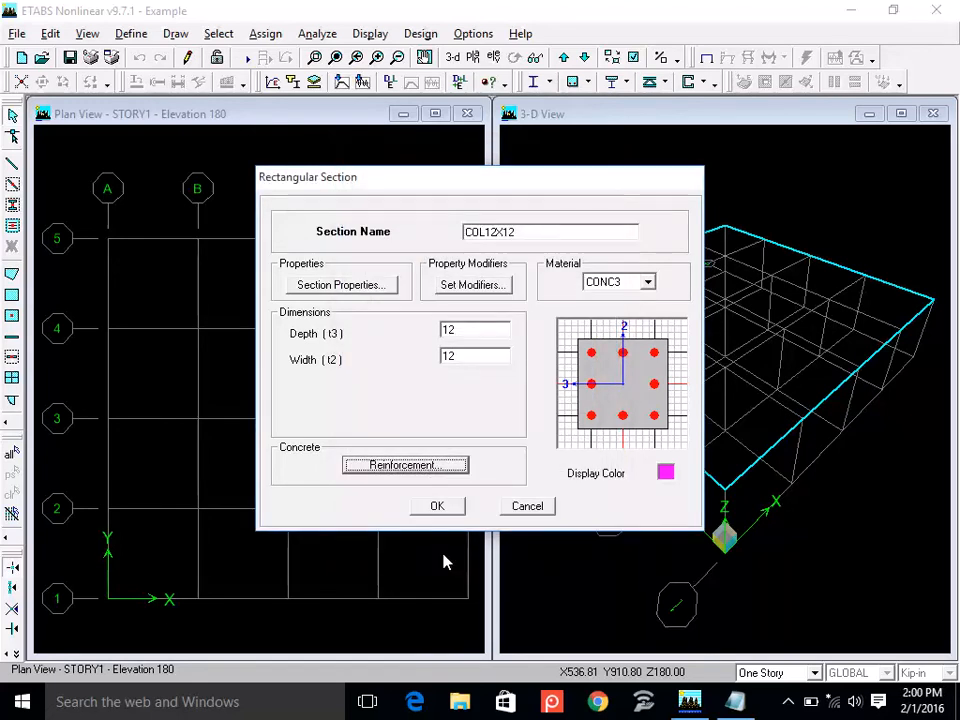
click(439, 505)
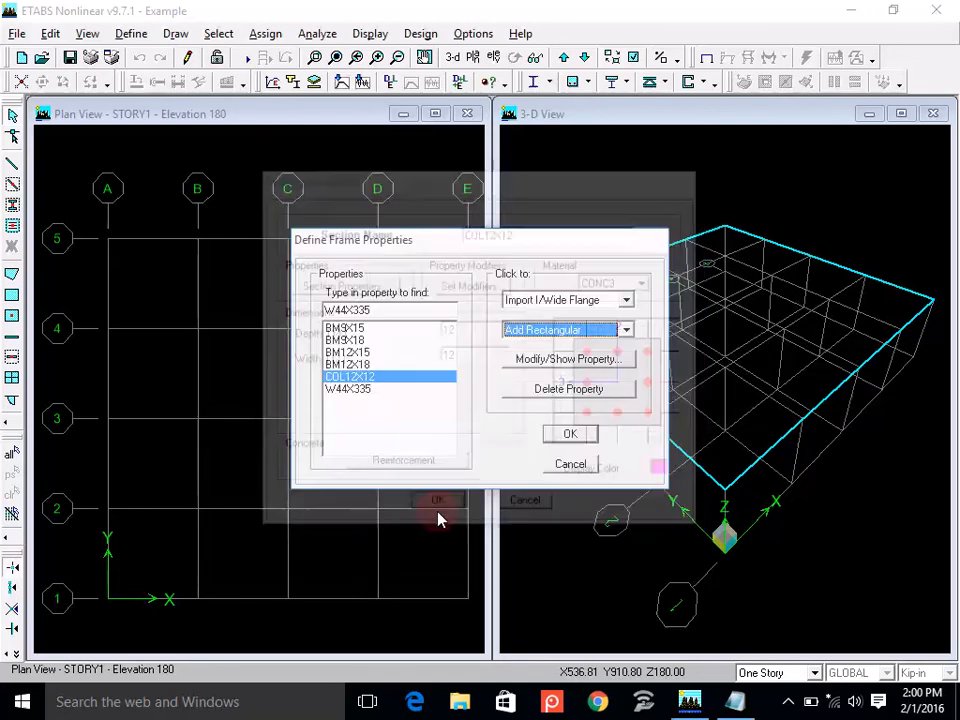
Add a rectangular frame section named COL15X15 and assign it the CONC3 material.
click(533, 330)
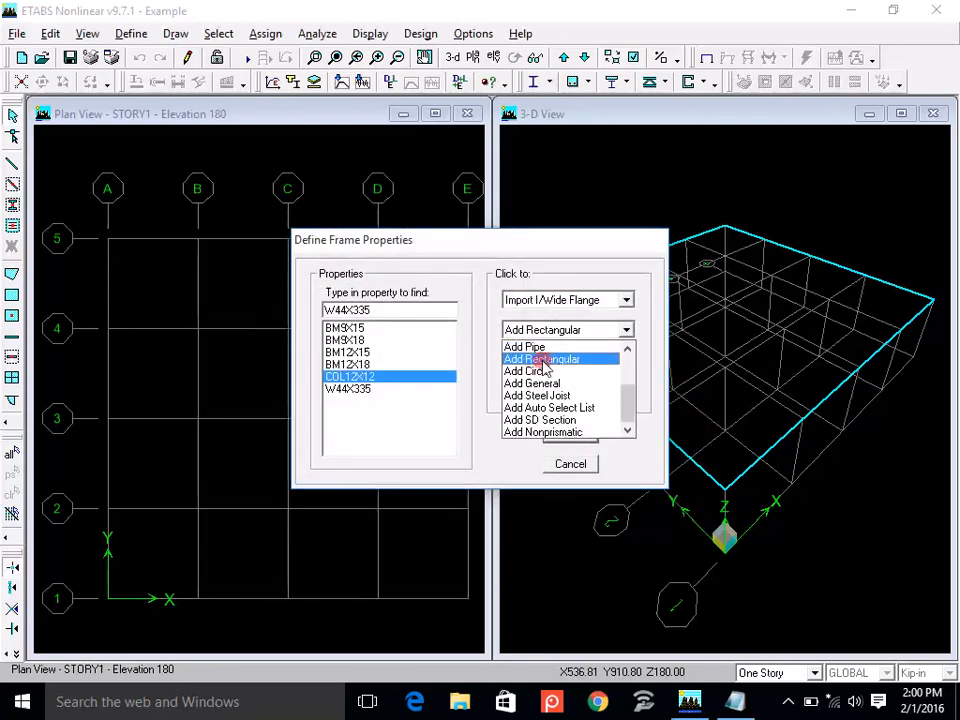
click(540, 360)
text(CO)
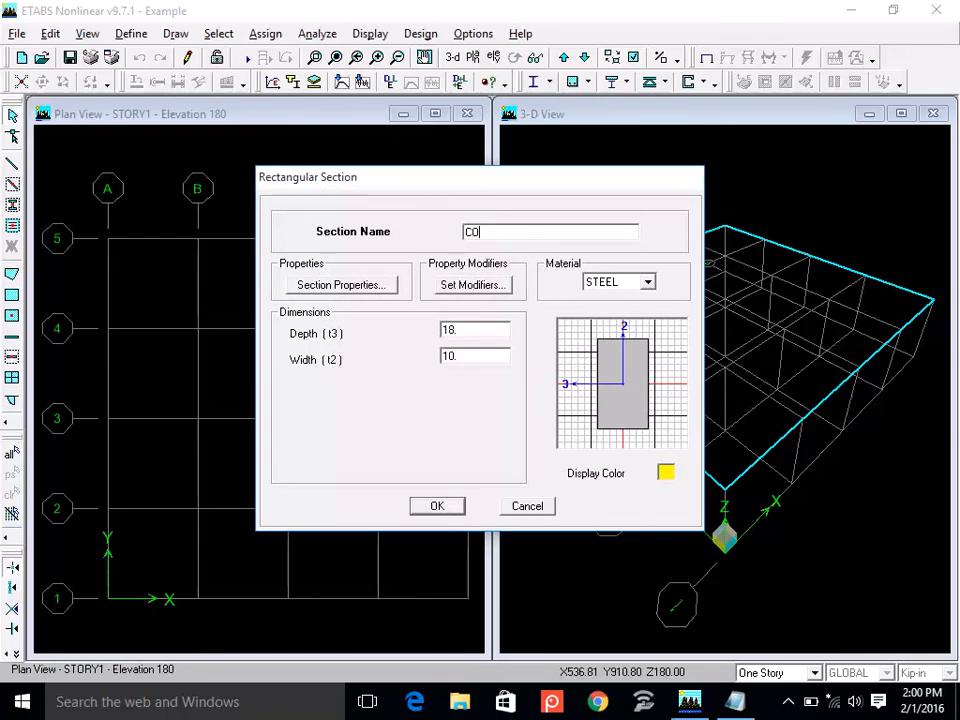
text(L15X15)
click(626, 283)
click(612, 291)
Set both the depth and the width of the COL15X15 section to 15.
double_click(478, 330)
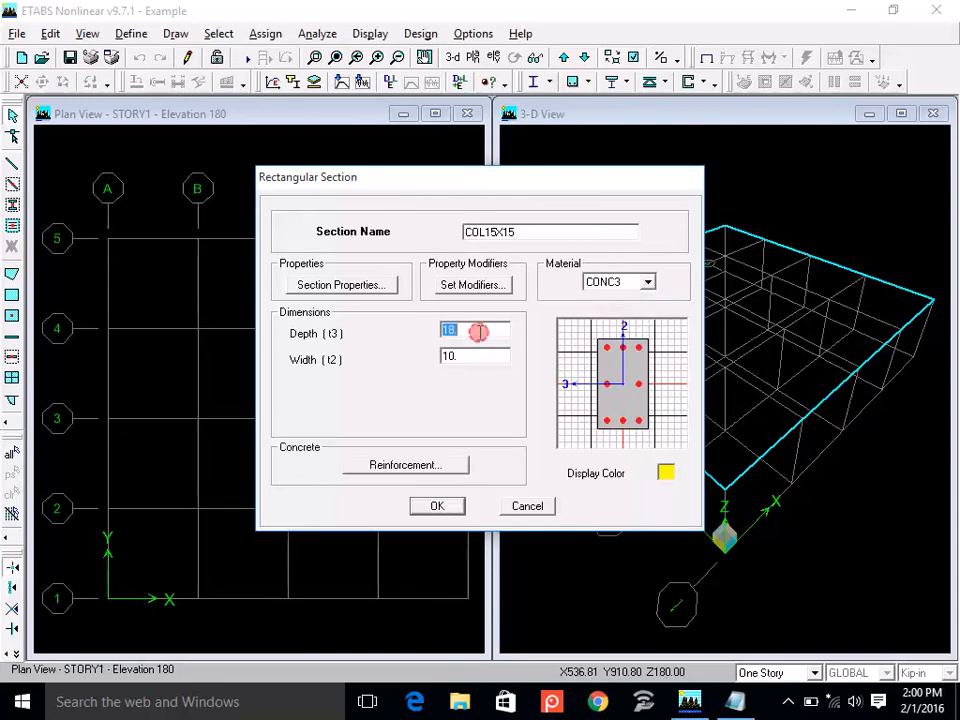
text(15)
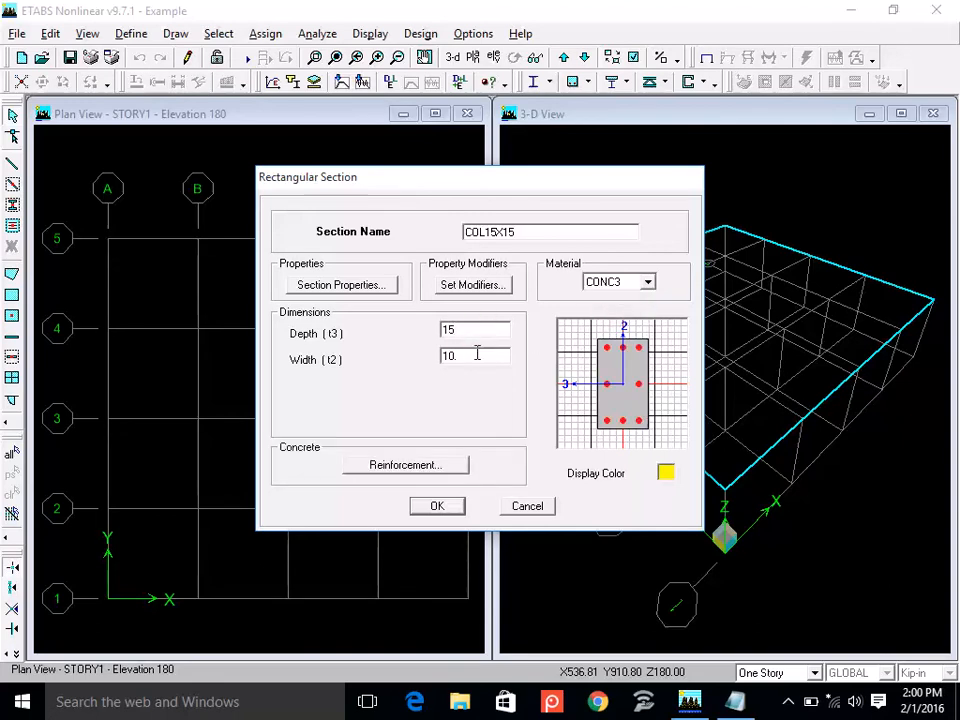
double_click(477, 355)
text(15)
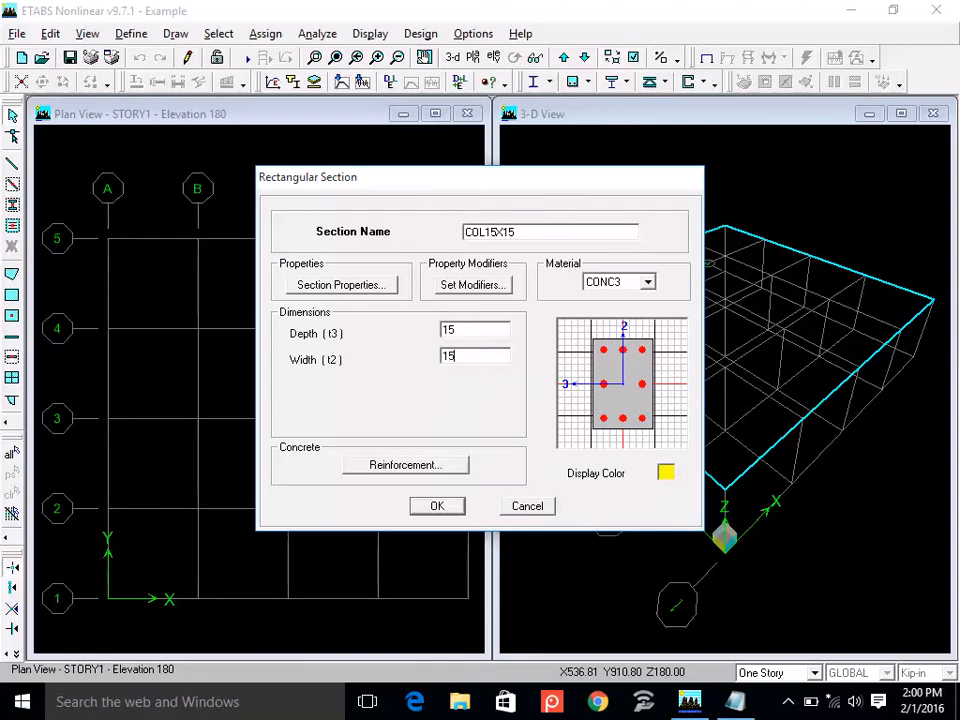
Set the COL15X15 column reinforcement to be designed with a 1.75 cover to rebar center, and accept the section.
click(437, 461)
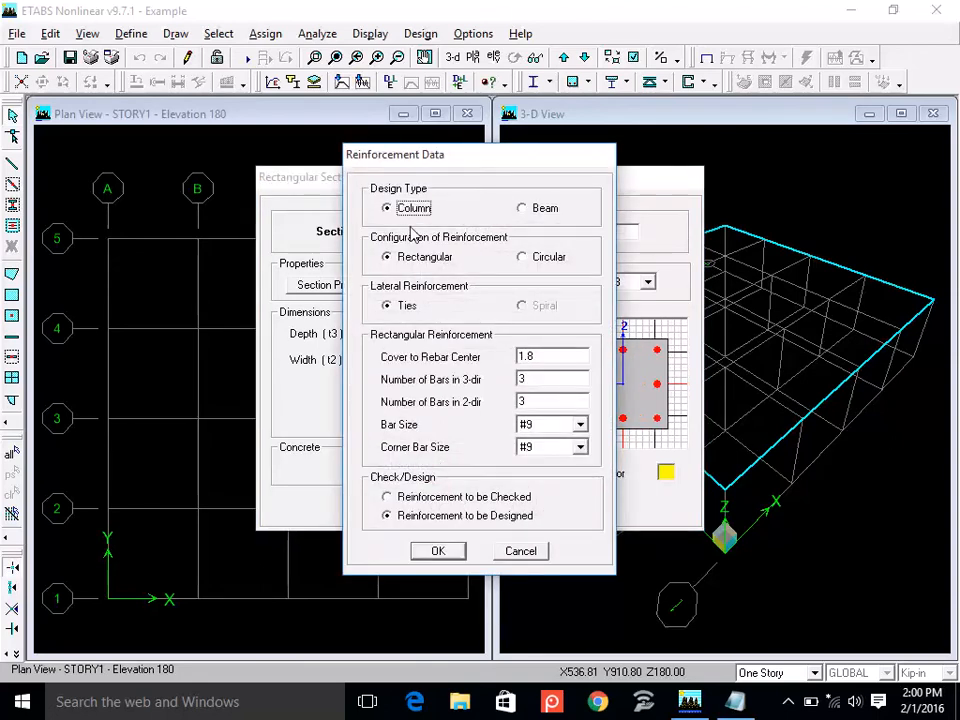
click(439, 516)
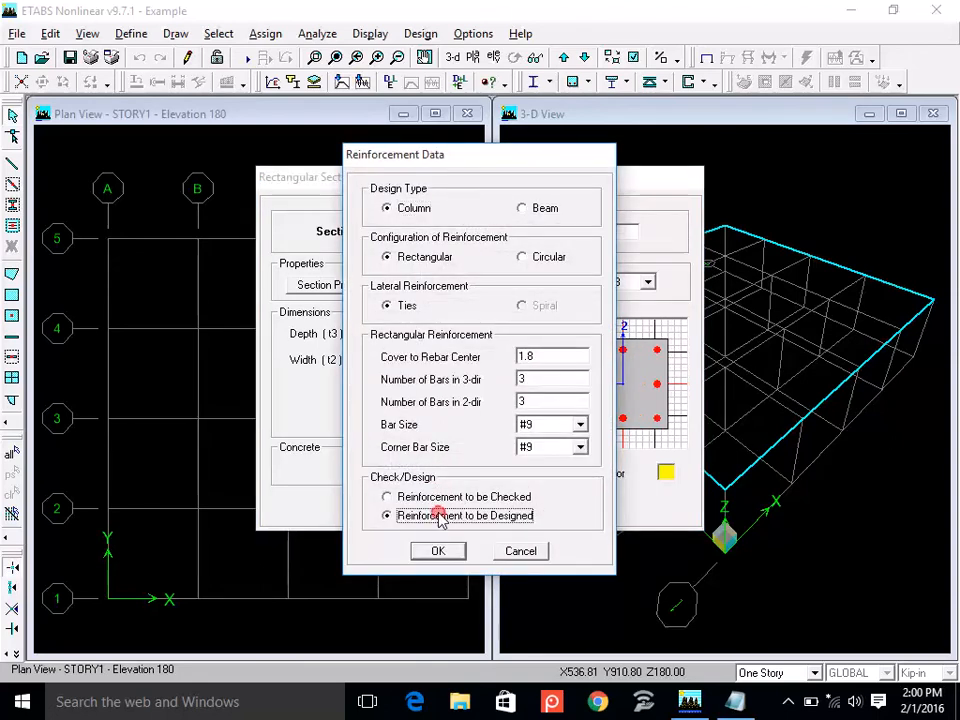
click(438, 554)
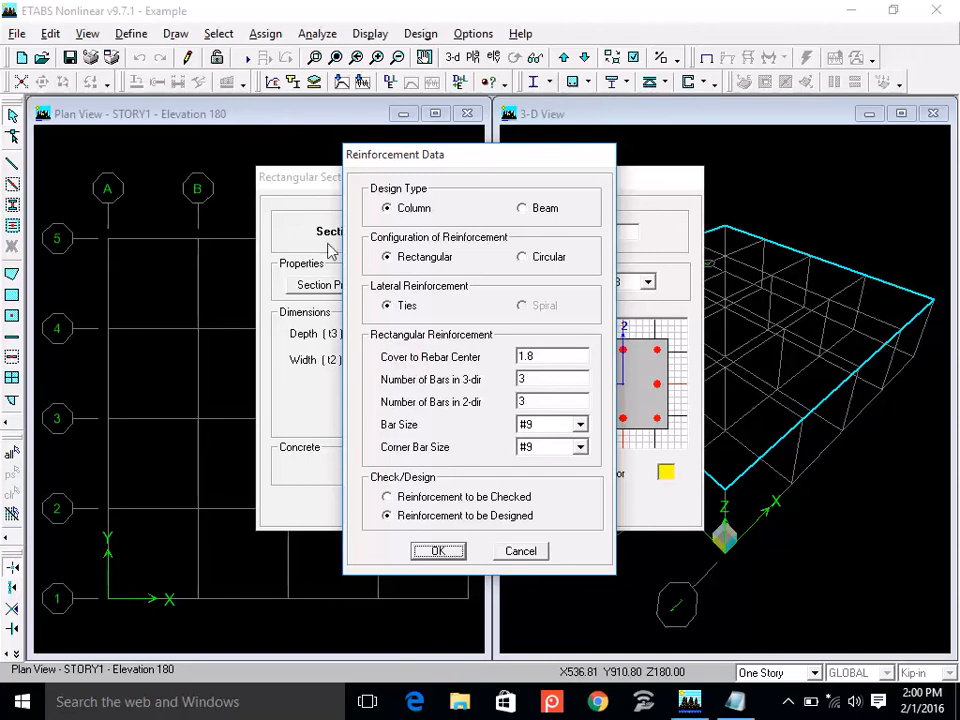
double_click(558, 356)
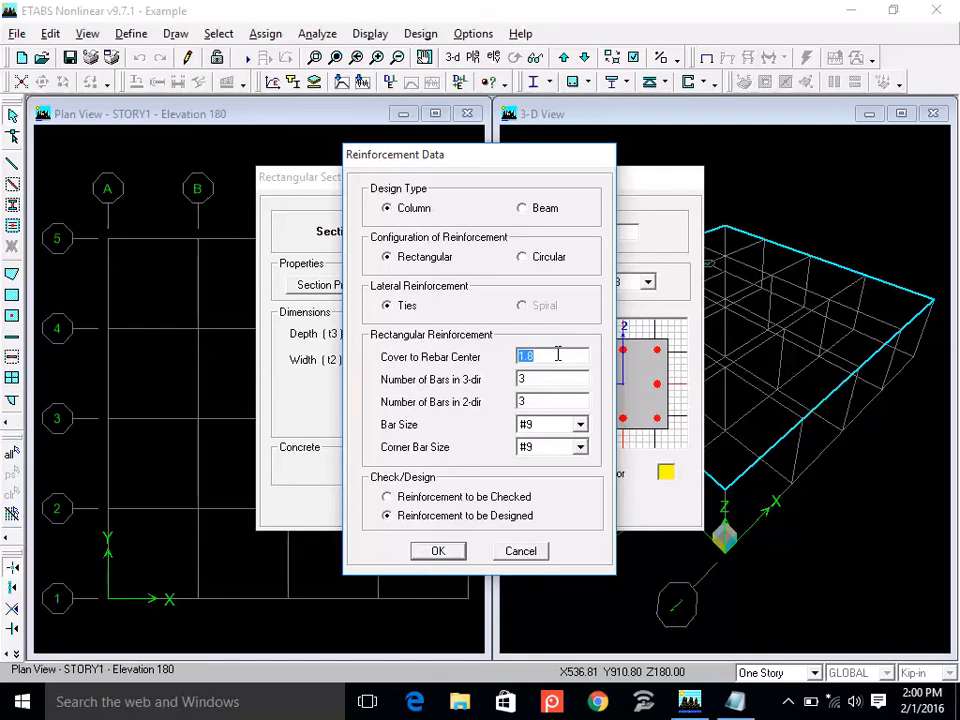
key(BackSpace)
text(1.75)
click(436, 556)
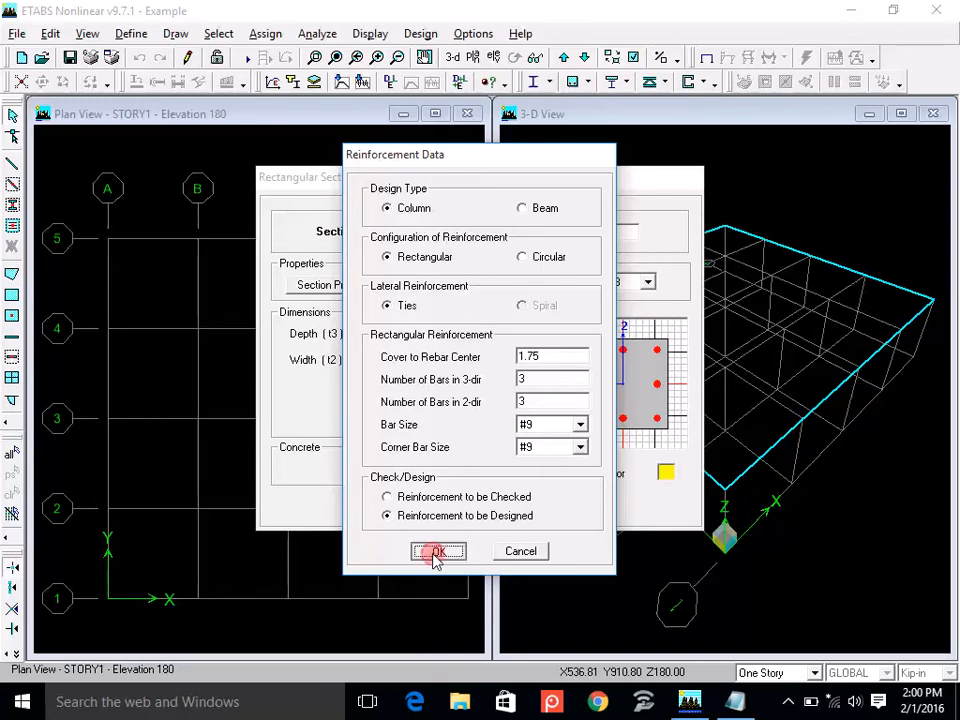
click(436, 506)
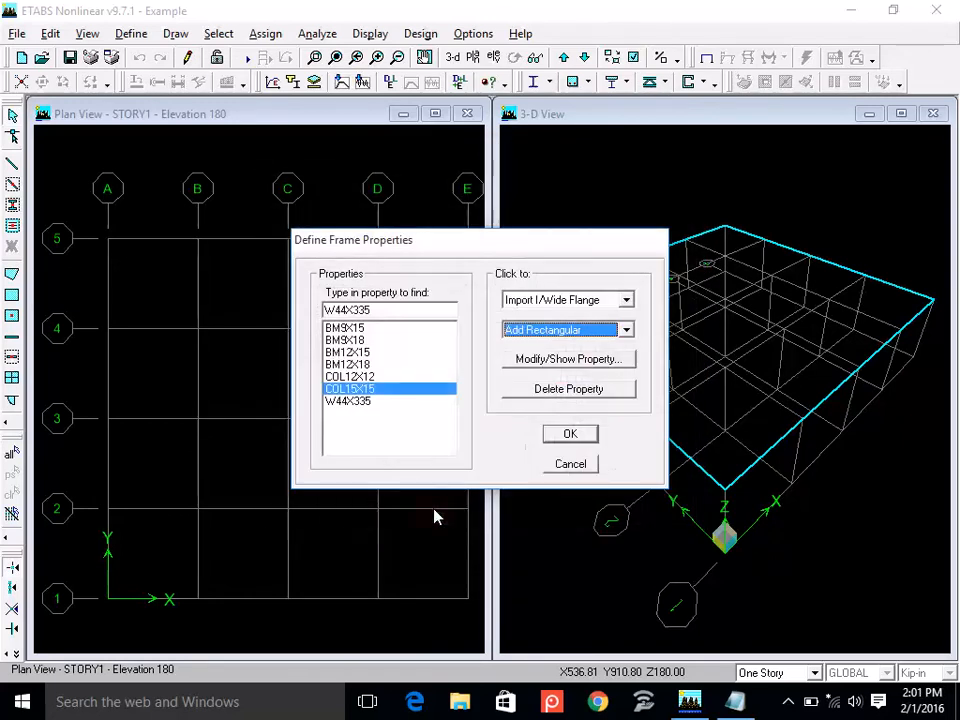
Add a rectangular frame section named COL18X18 and assign it the CONC3 material.
click(575, 329)
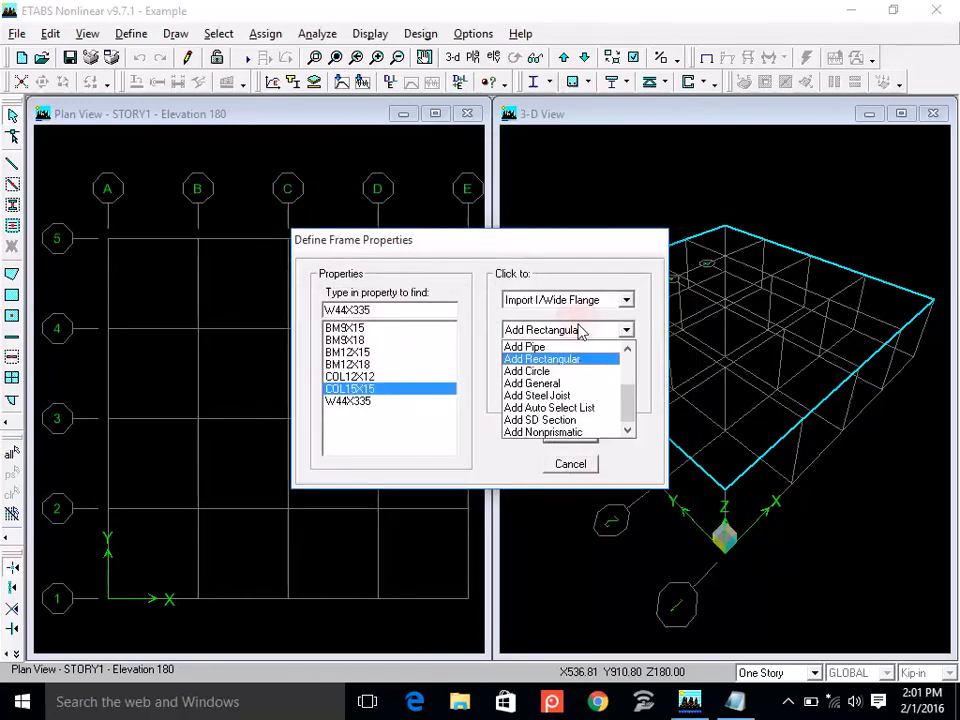
click(568, 359)
text(COL18)
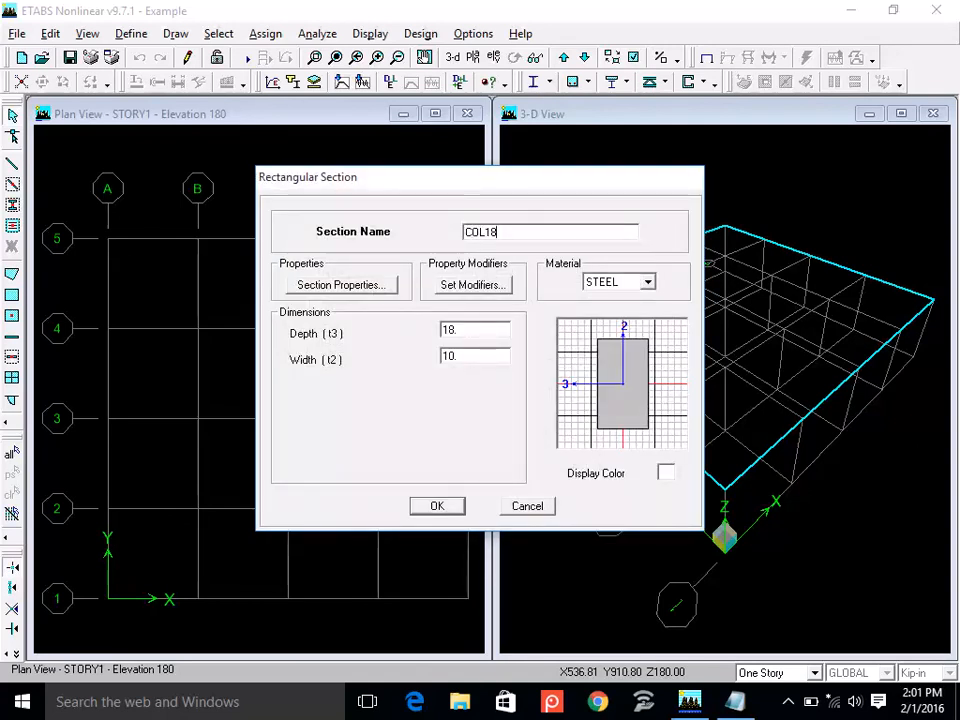
text(X18)
click(612, 281)
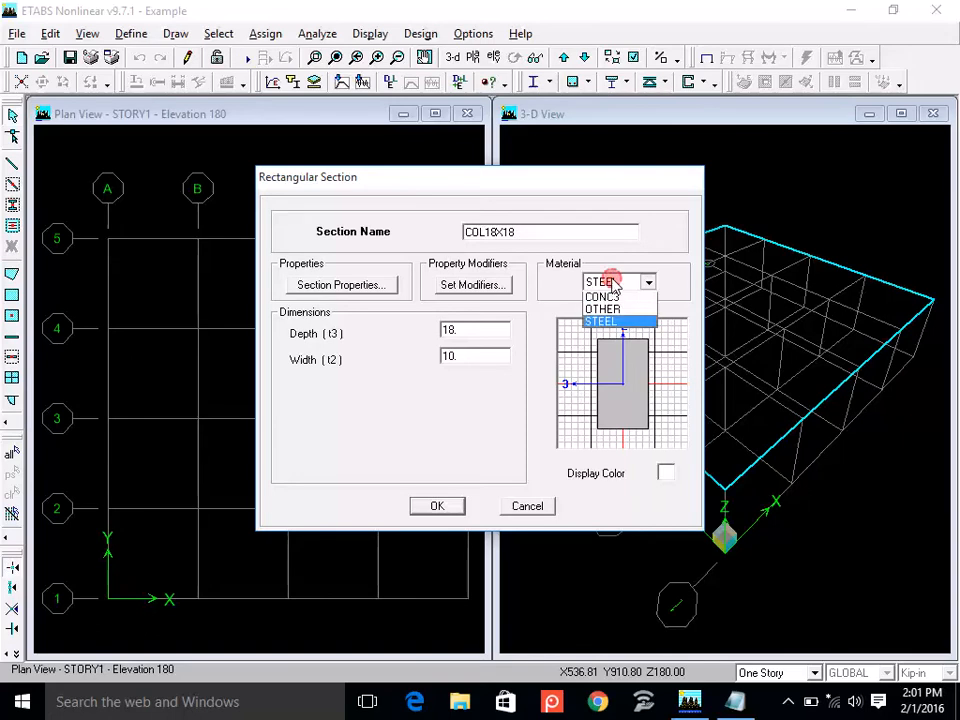
click(611, 299)
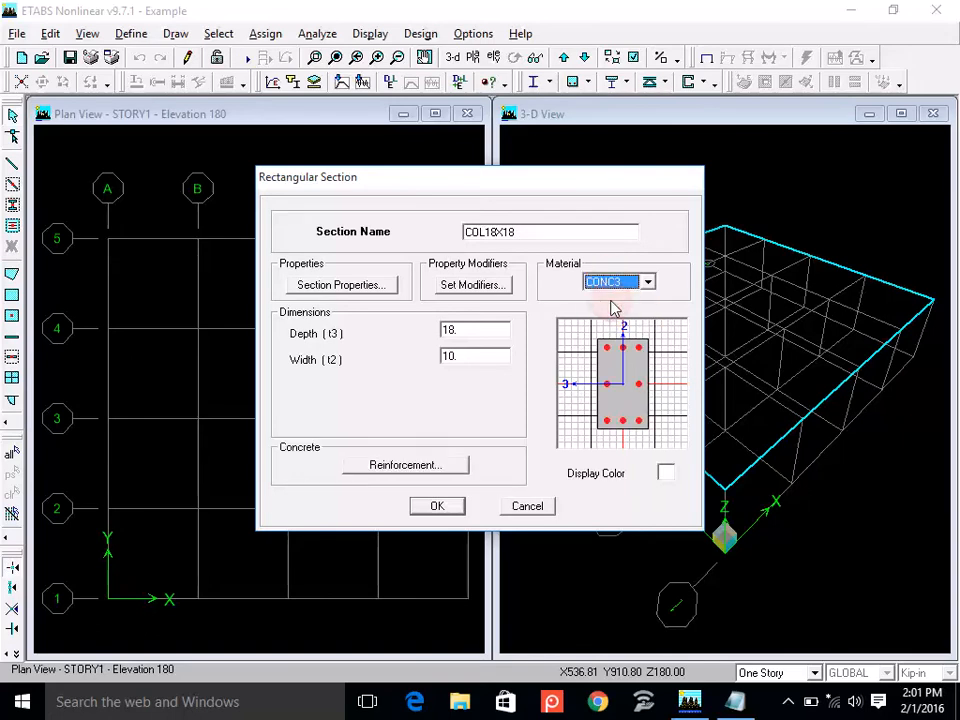
Set the width of the COL18X18 section to 18.
double_click(467, 332)
double_click(468, 357)
text(18)
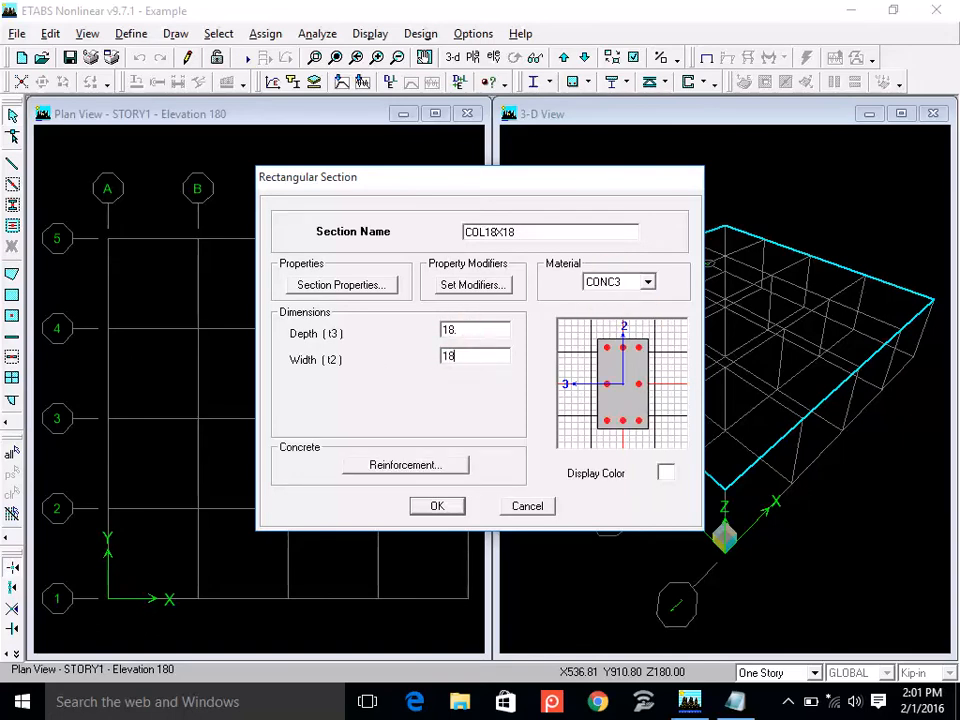
Set the cover to rebar center in the COL18X18 column reinforcement to 1.75.
click(434, 467)
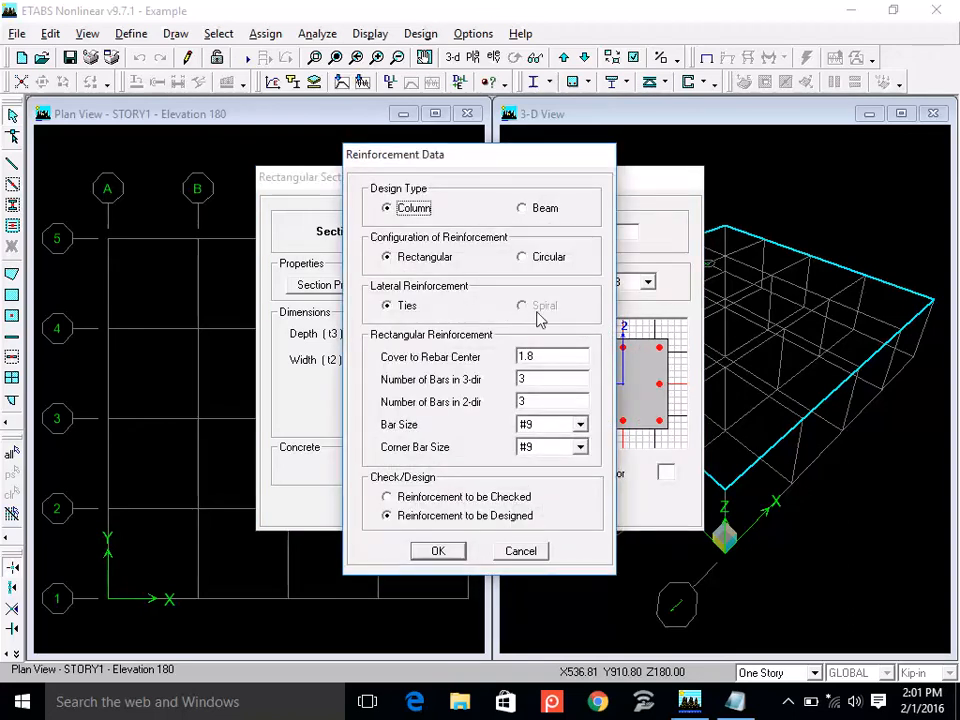
double_click(551, 356)
text(1.75)
click(439, 553)
Set the bar size of the COL18X18 reinforcement to 25M.
click(580, 426)
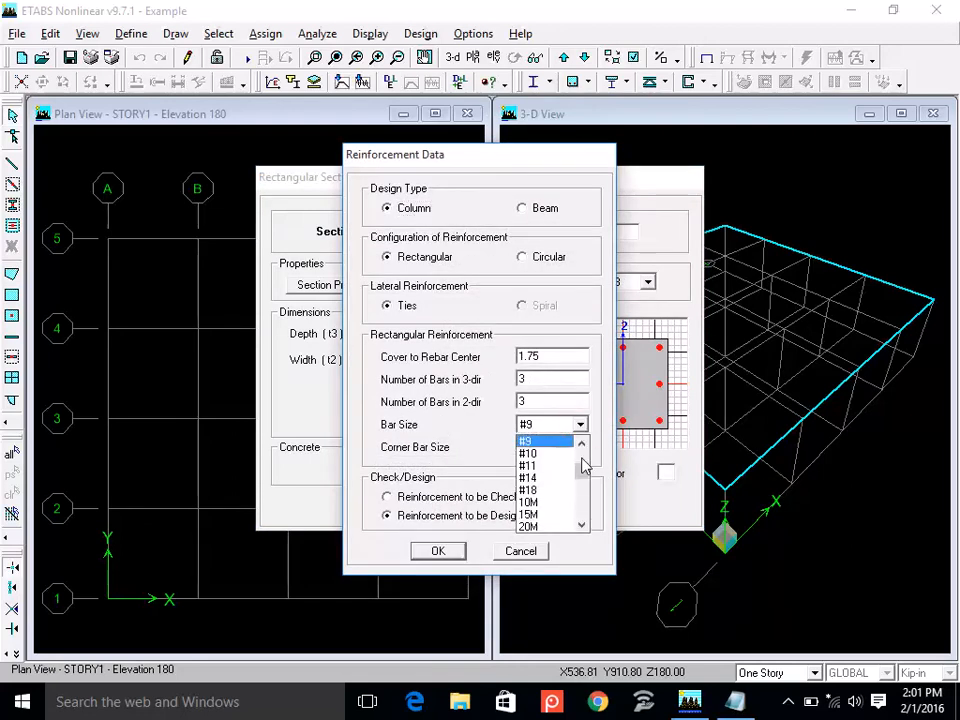
drag(583, 478, 579, 456)
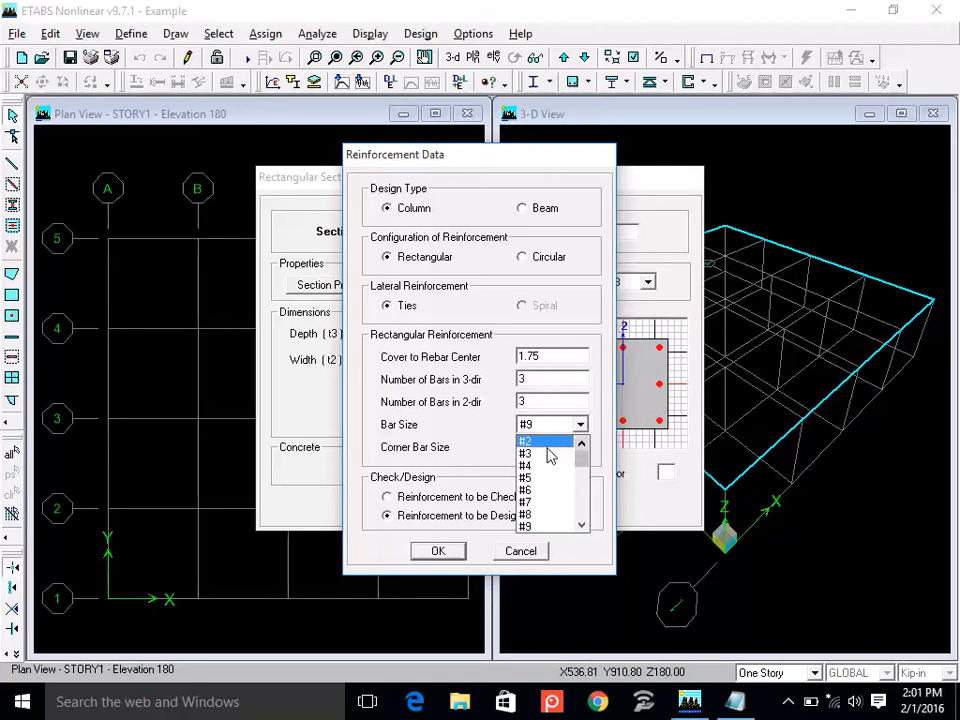
drag(581, 450, 583, 476)
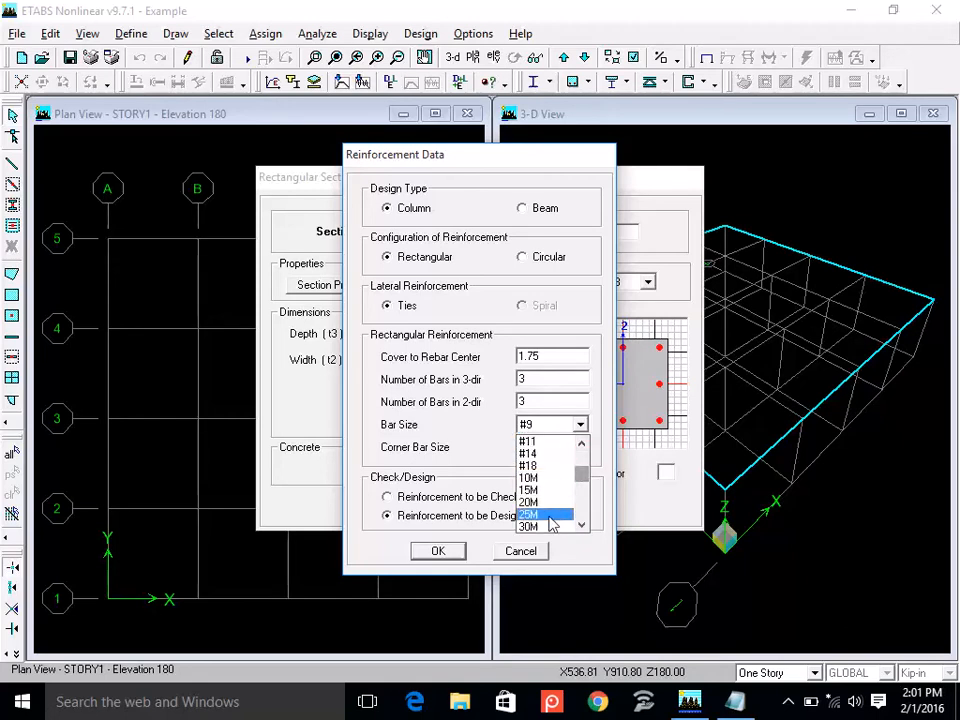
click(553, 514)
Set the bar size of the COL18X18 reinforcement to #3 and accept the section.
click(580, 425)
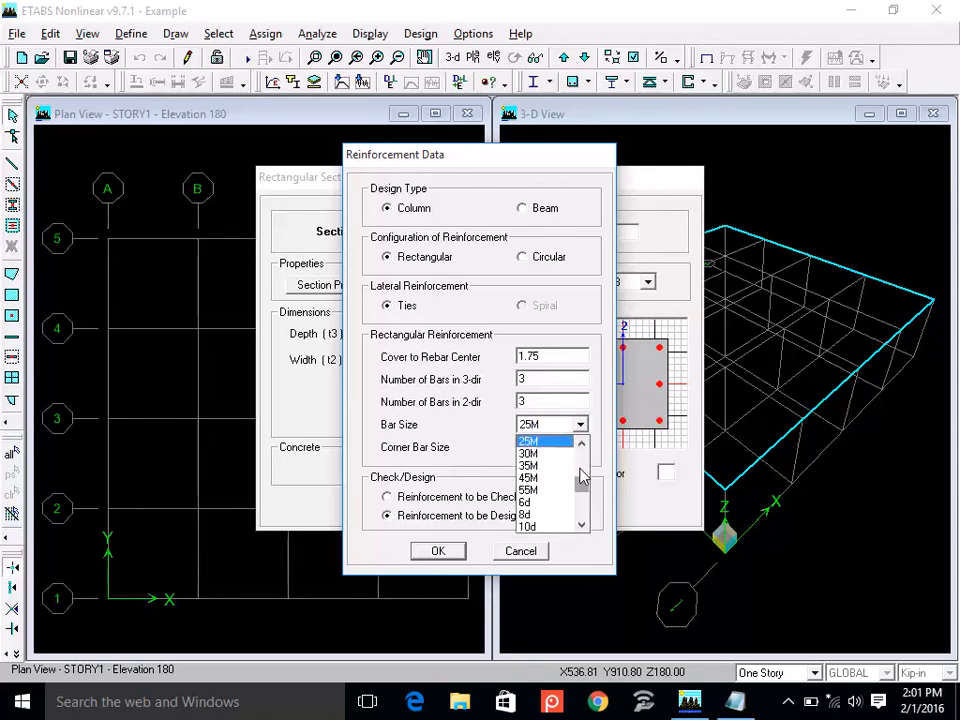
click(579, 480)
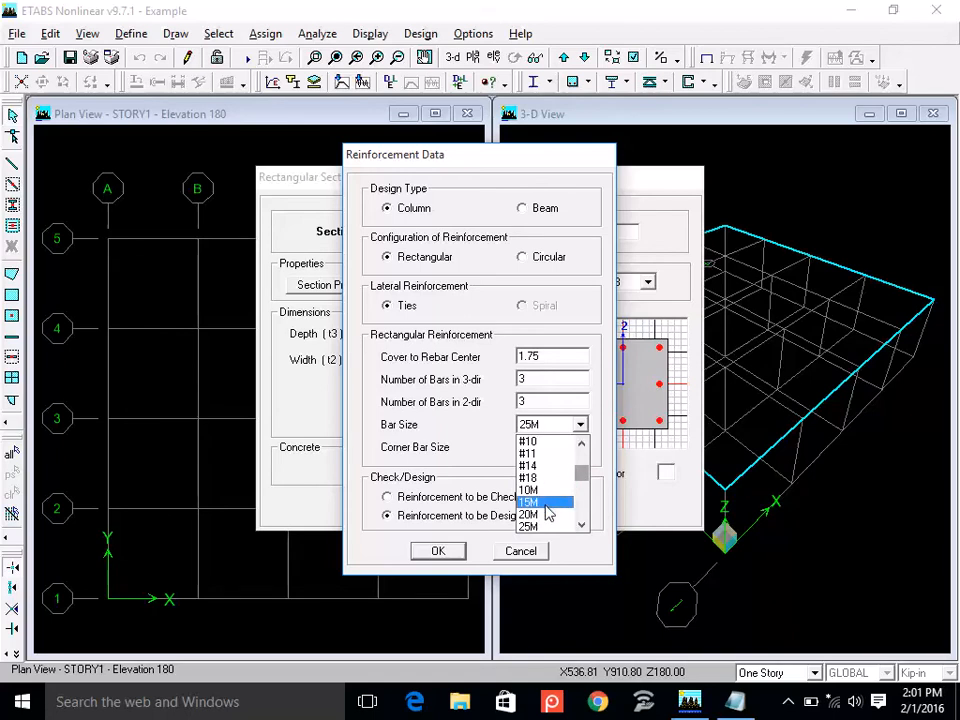
click(582, 525)
click(582, 525)
click(582, 525)
click(582, 525)
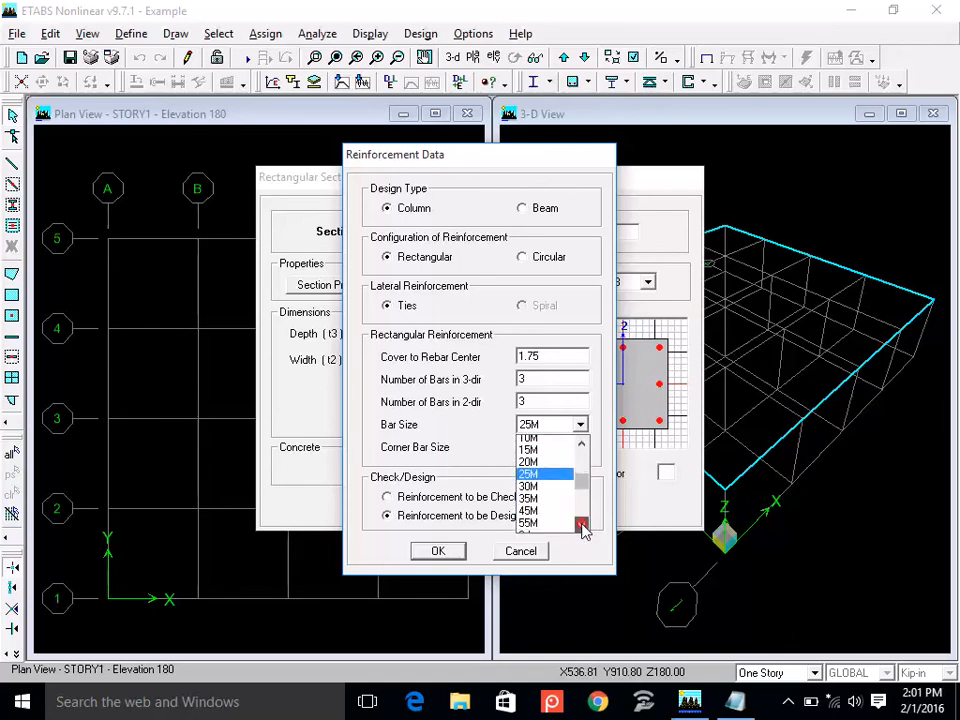
click(582, 526)
click(582, 526)
click(582, 526)
click(582, 526)
click(583, 528)
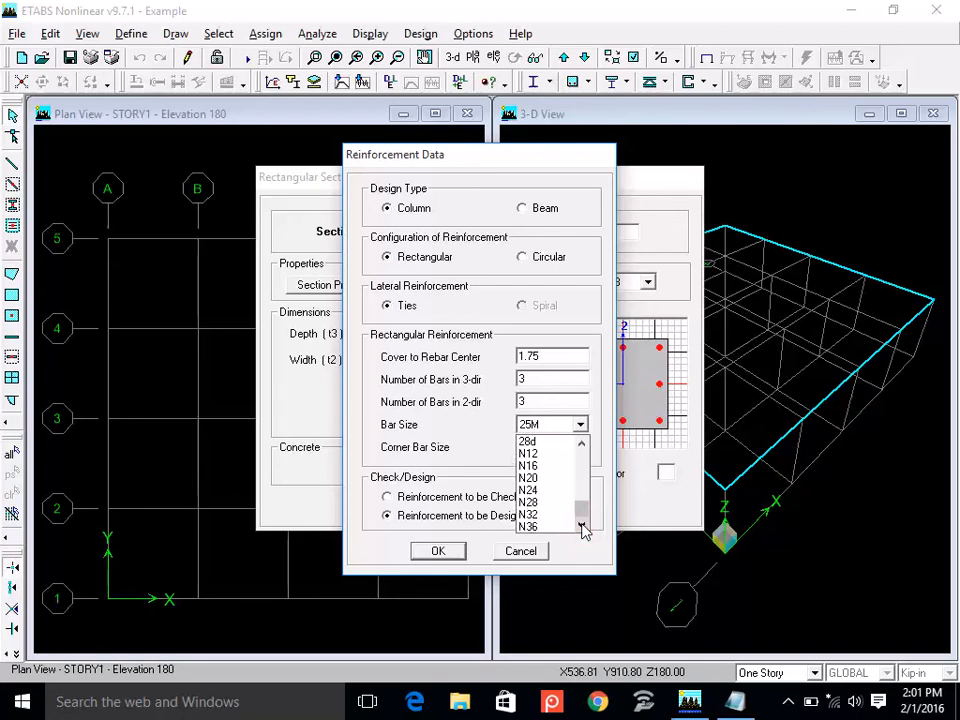
drag(579, 513, 579, 462)
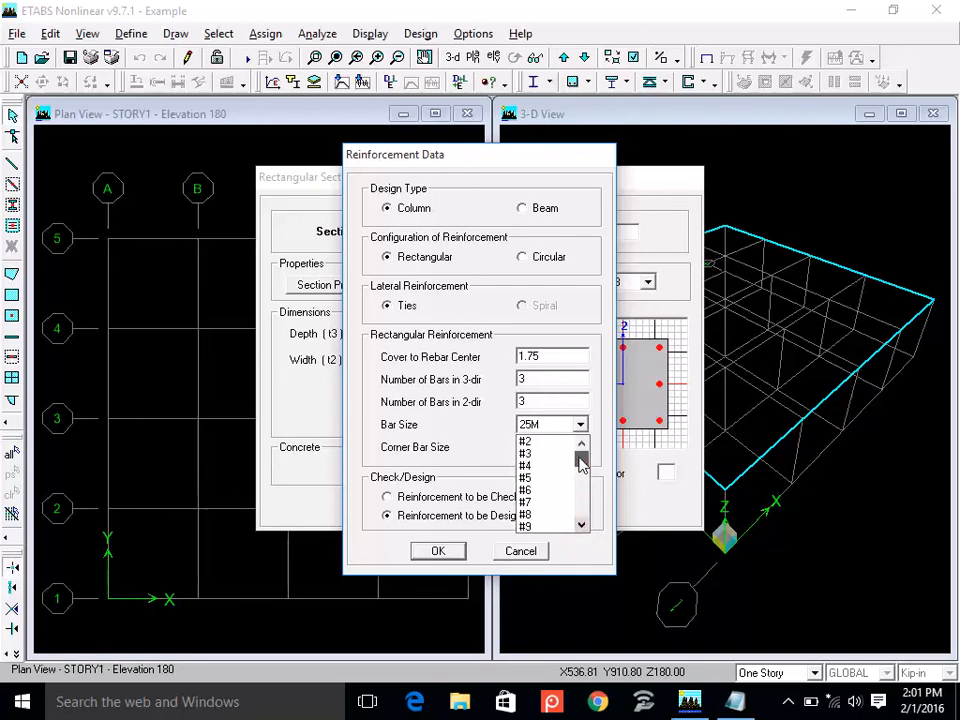
click(551, 455)
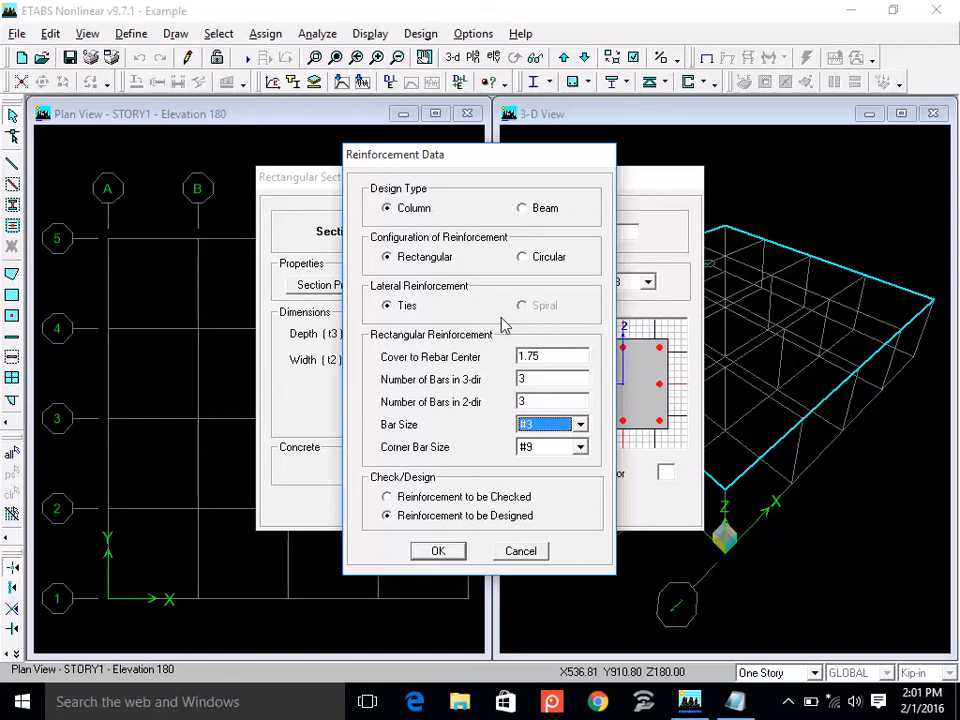
click(451, 552)
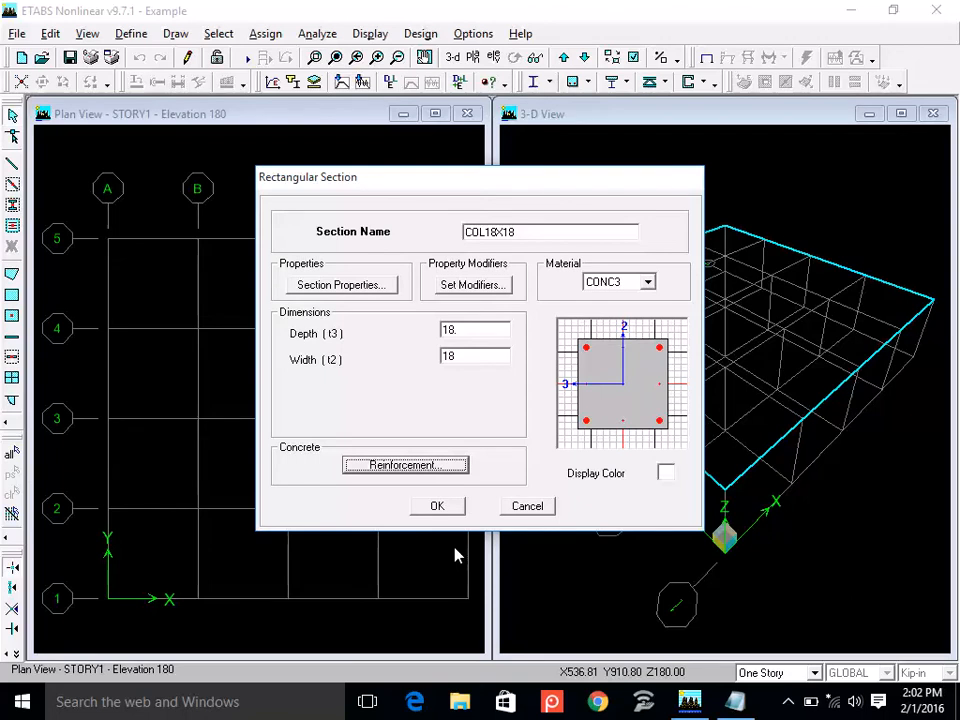
click(444, 510)
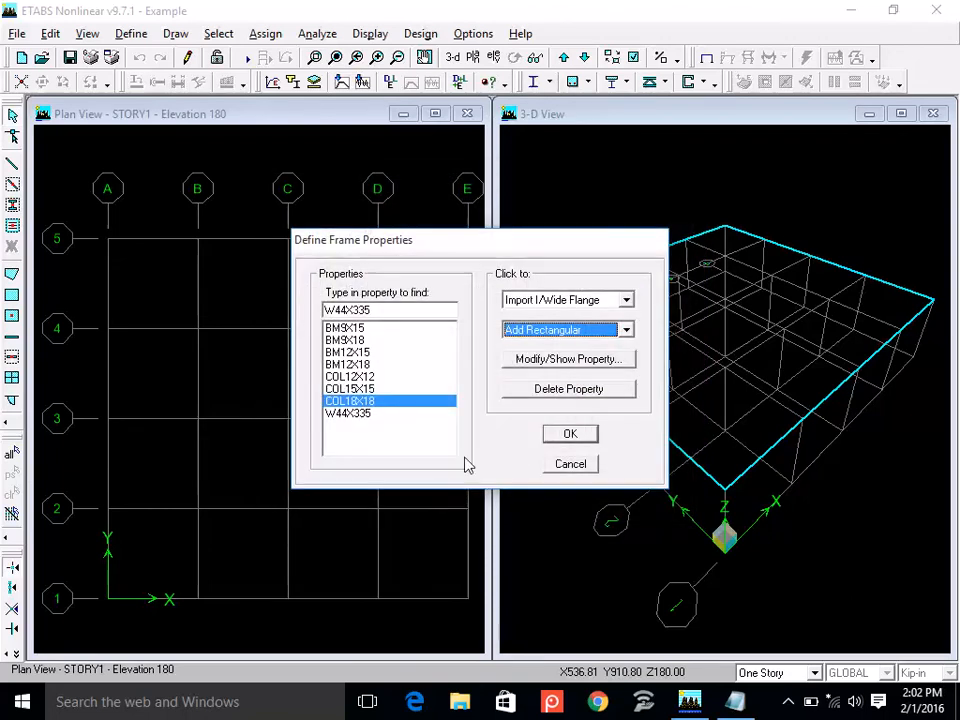
Add a rectangular frame section named COL15X18 and assign it the CONC3 material.
click(564, 331)
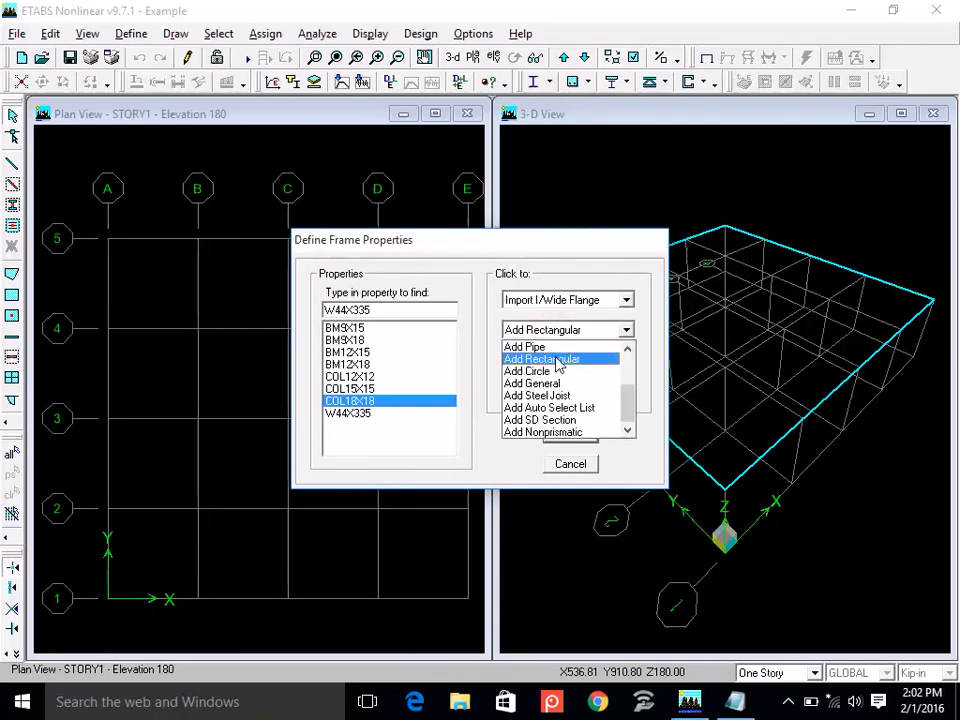
click(559, 358)
text(C)
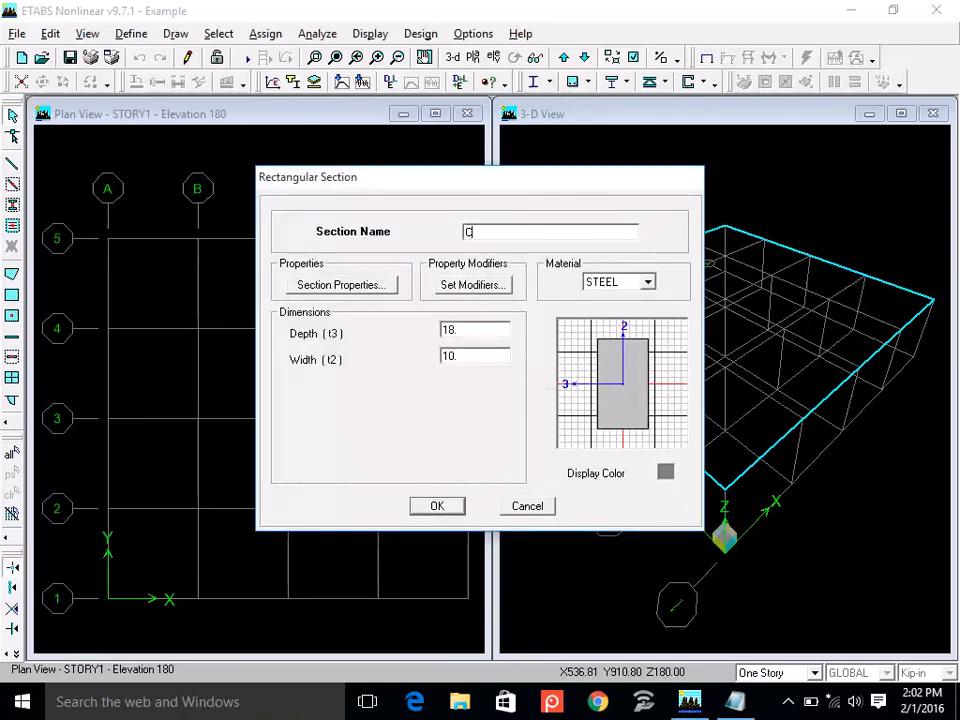
text(OL15)
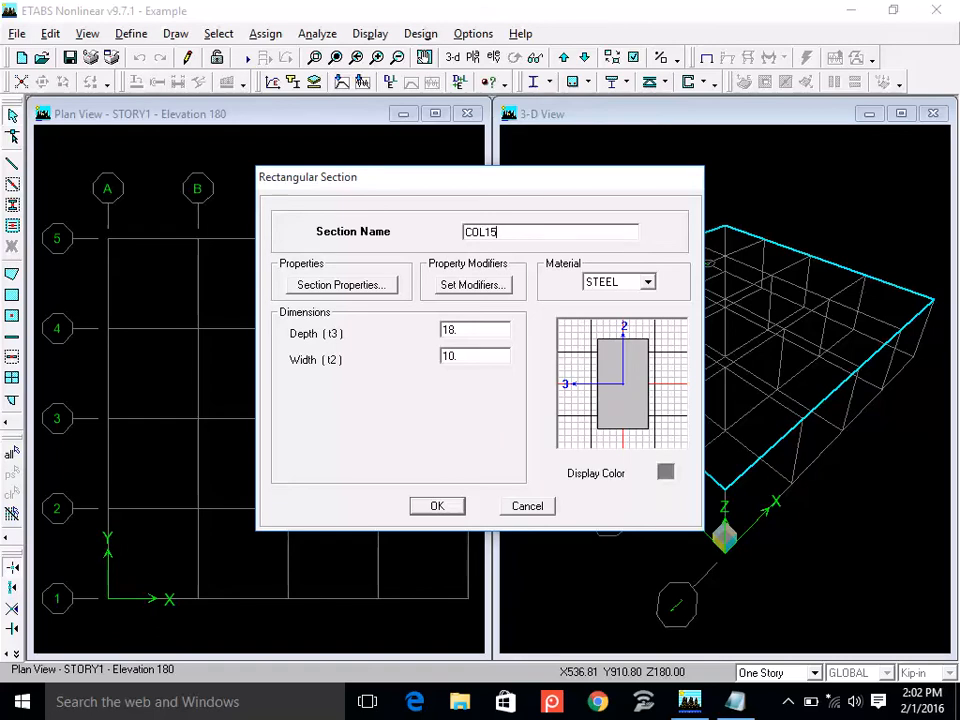
text(X18)
click(613, 283)
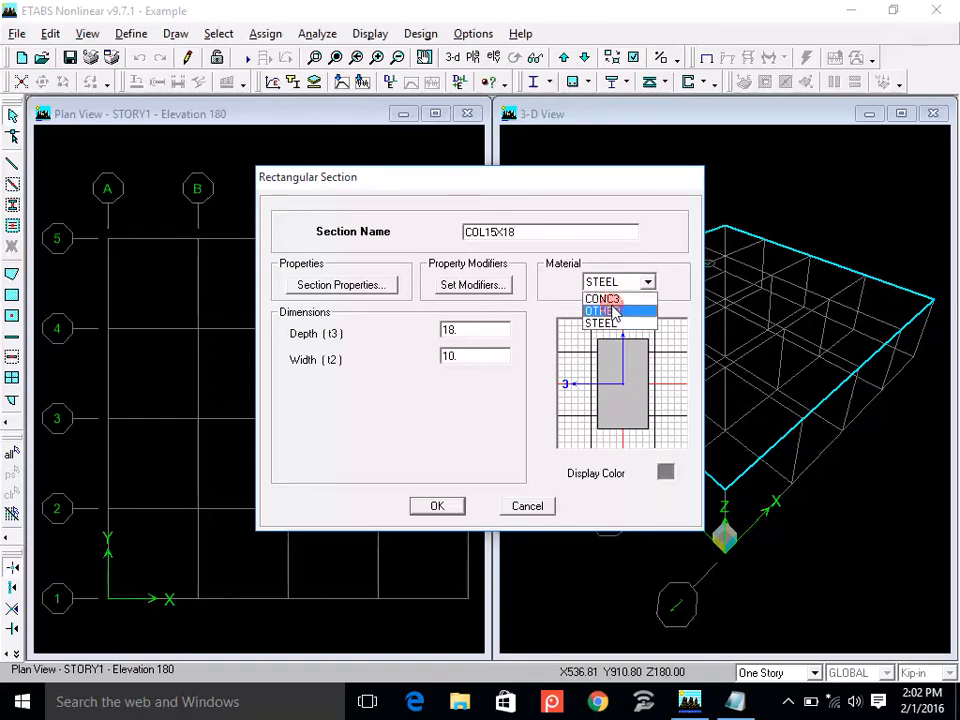
click(612, 298)
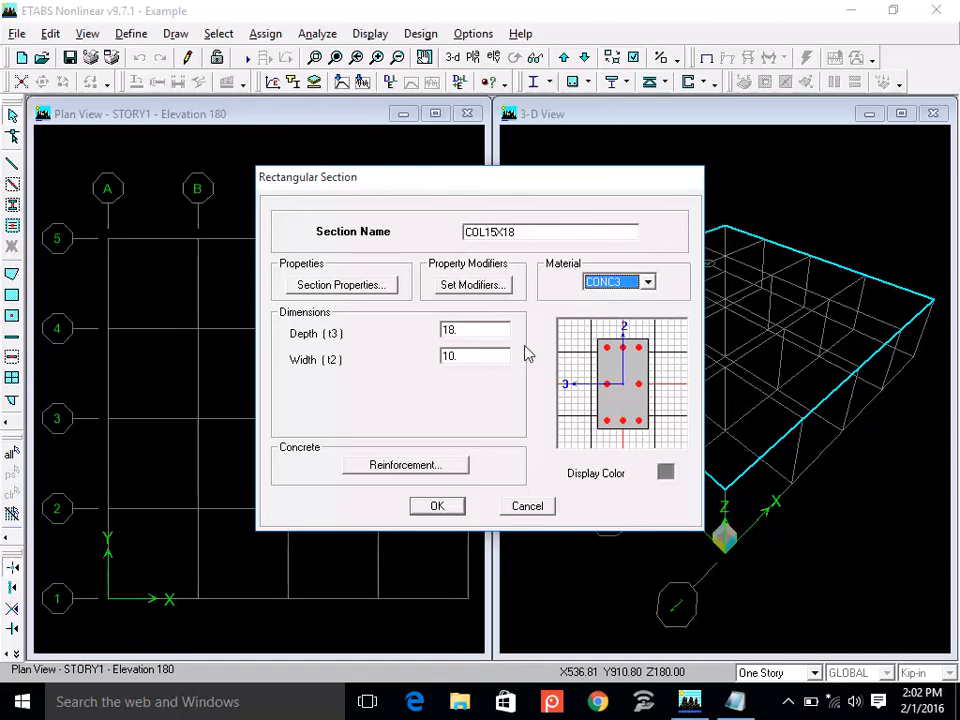
Start editing the width of the COL15X18 section.
double_click(468, 325)
double_click(467, 354)
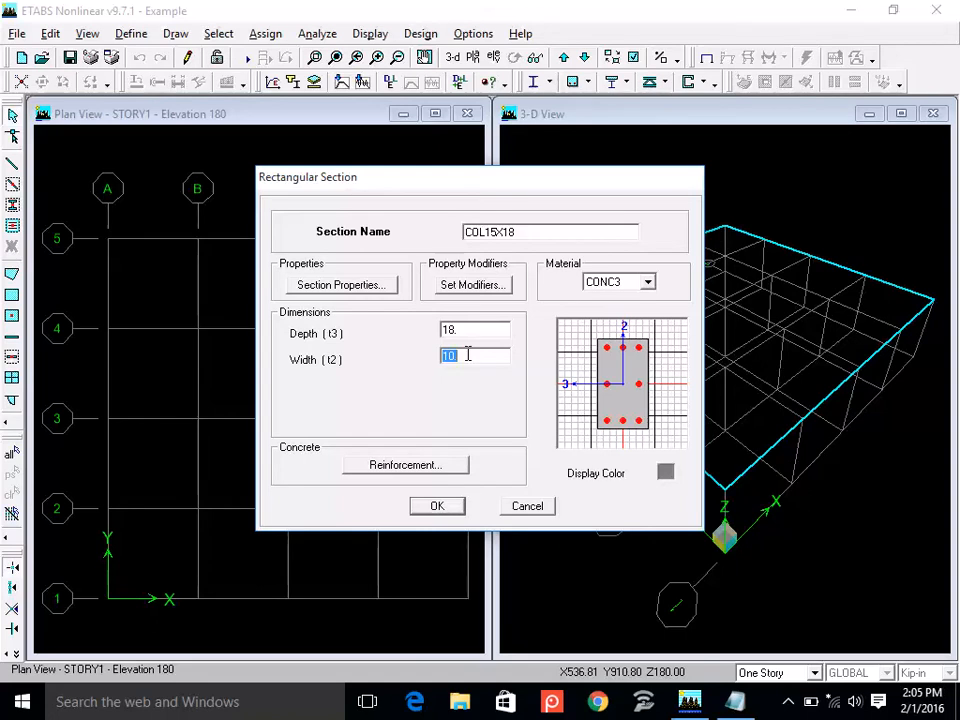
Try depths of 24 and 50 for the COL15X18 section.
double_click(495, 229)
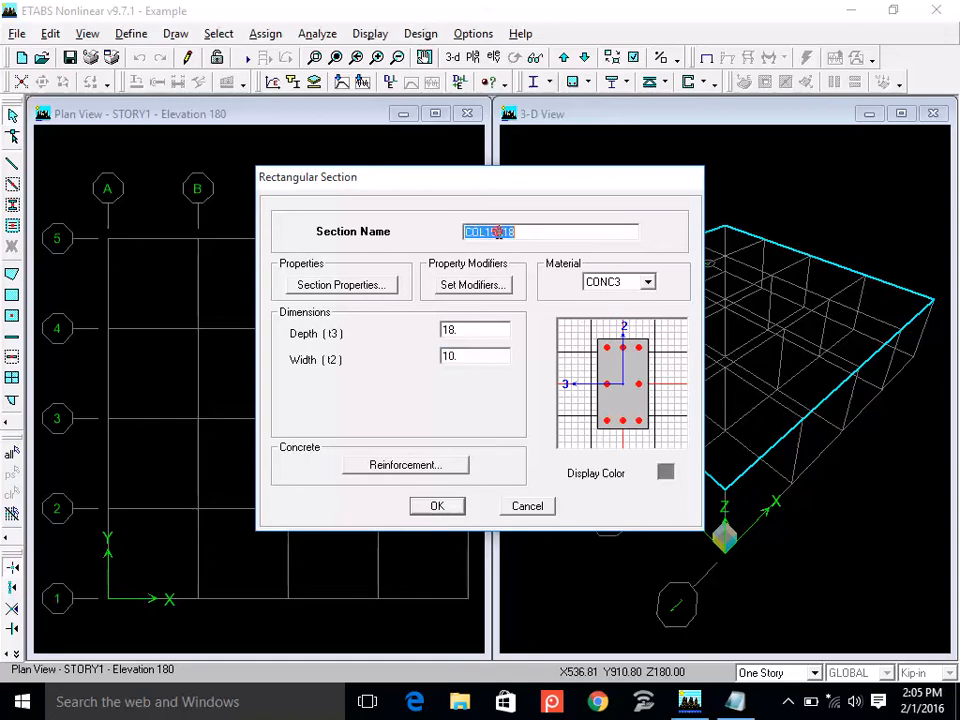
click(522, 233)
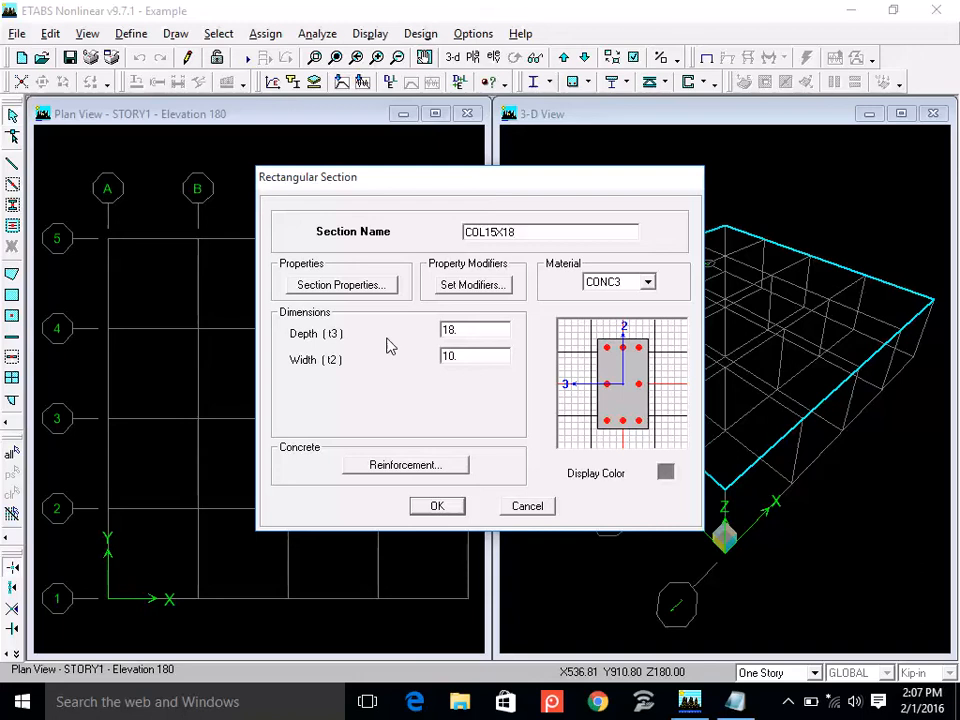
double_click(475, 333)
text(24)
double_click(476, 356)
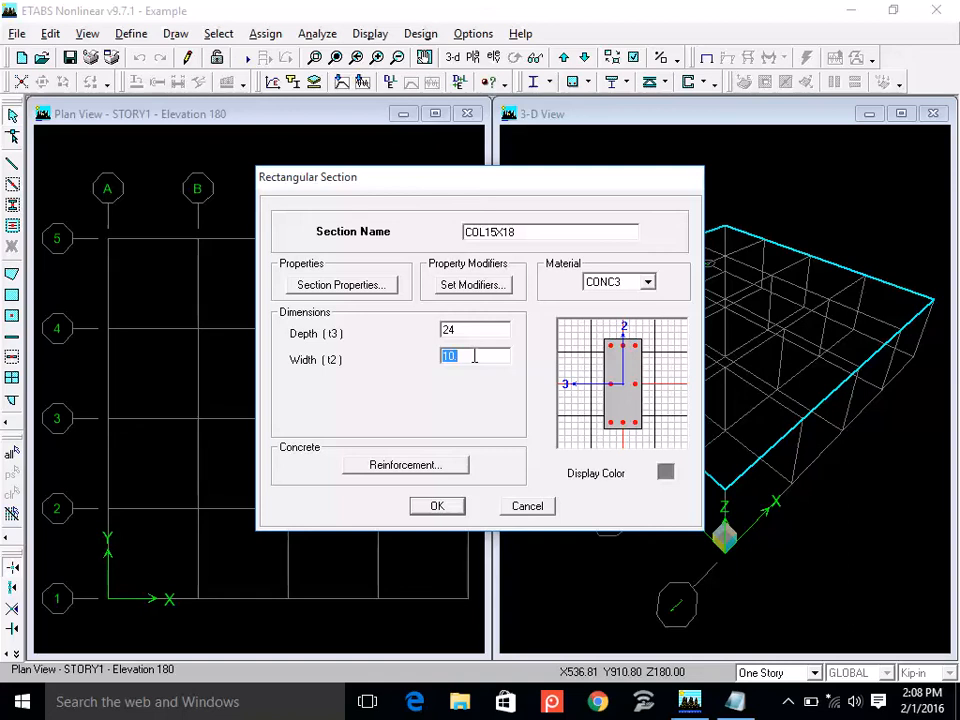
double_click(460, 329)
text(50)
double_click(471, 357)
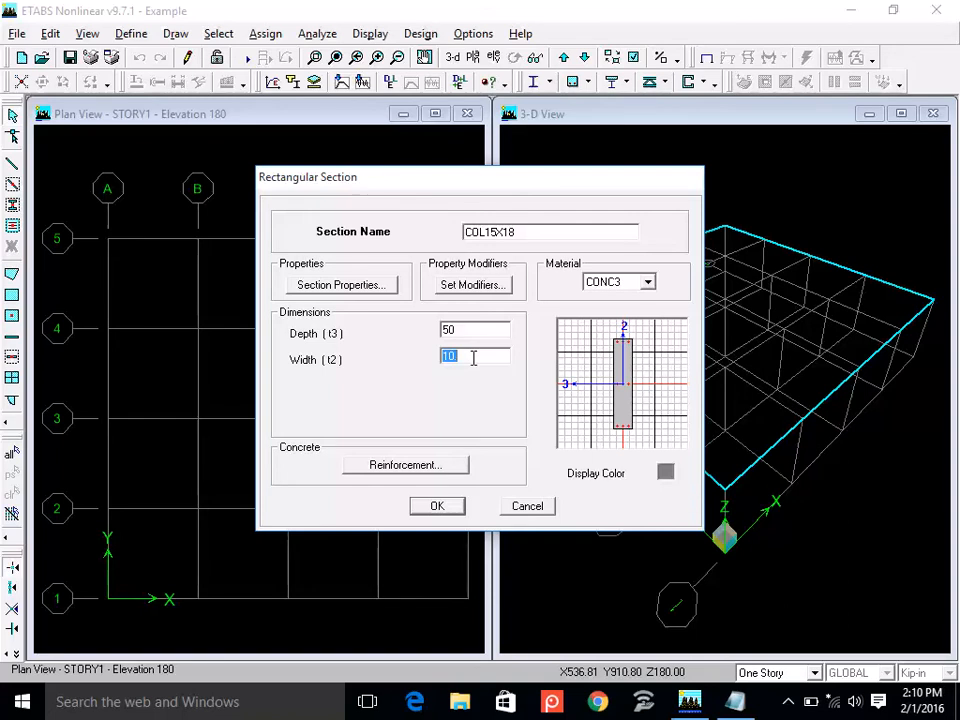
Try a depth of 12 and a width of 24 for the COL15X18 section.
double_click(456, 330)
text(12)
double_click(456, 356)
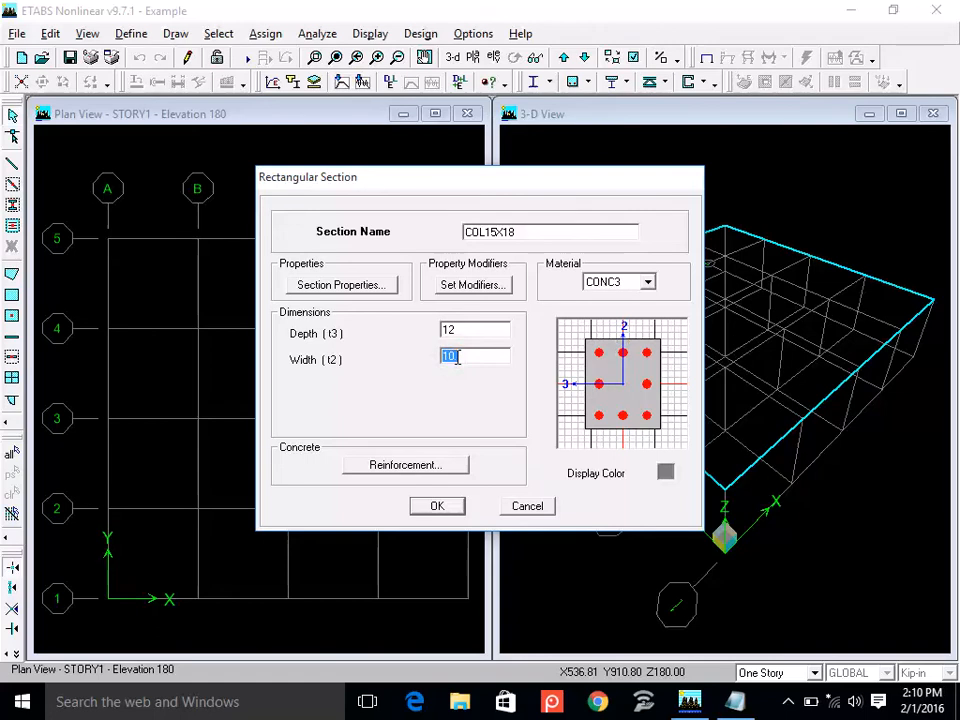
text(24)
double_click(468, 331)
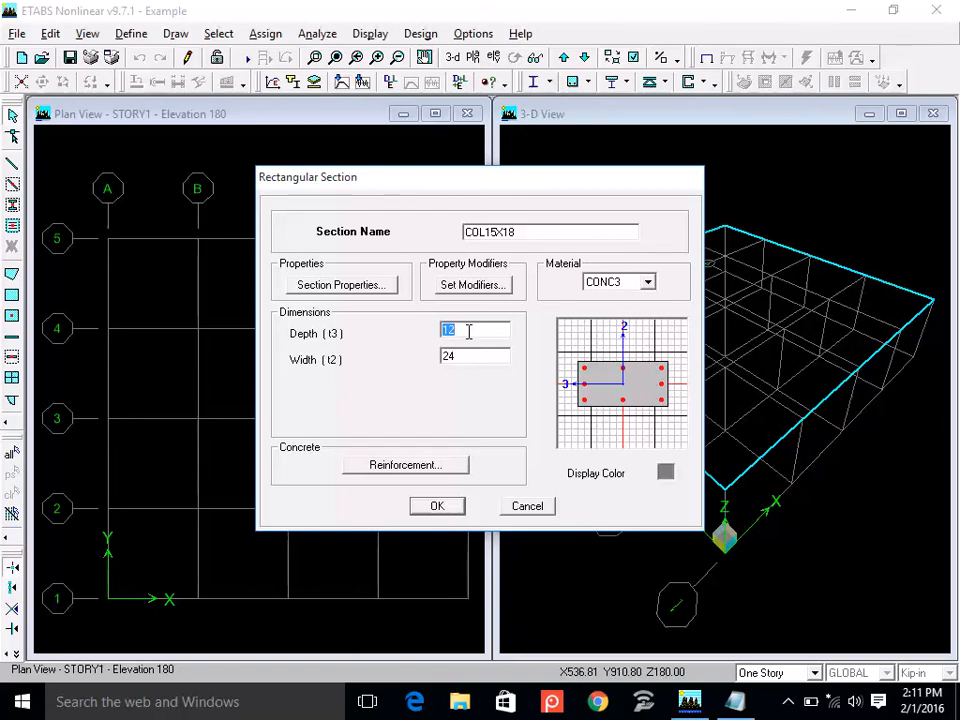
Set the COL15X18 section's depth to 18 and its width to 15.
double_click(494, 236)
click(525, 236)
double_click(466, 334)
text(18)
double_click(459, 358)
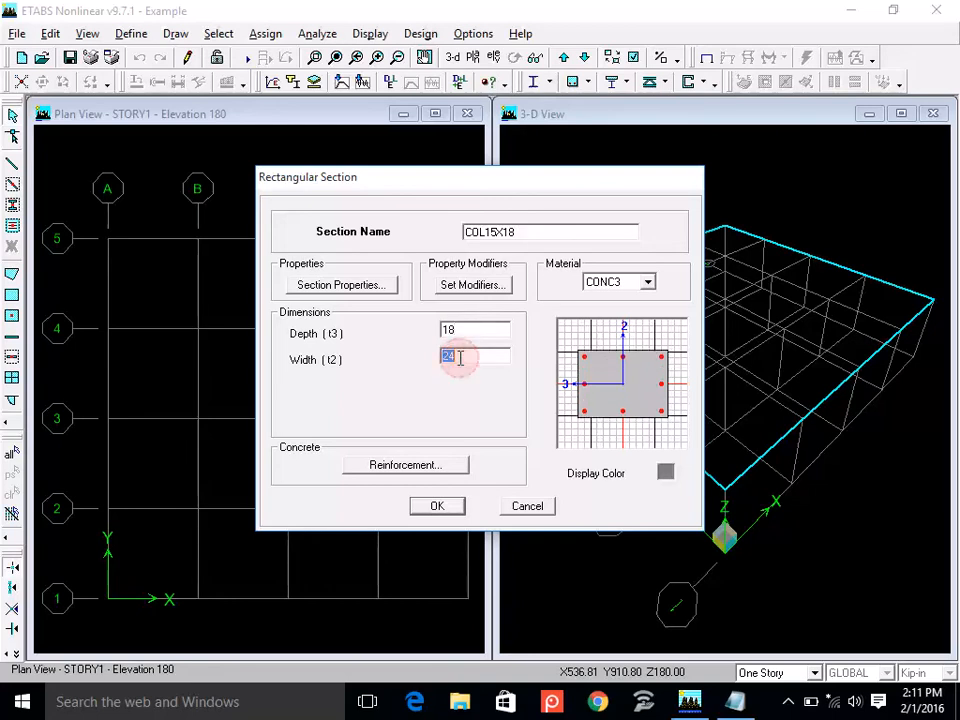
text(15)
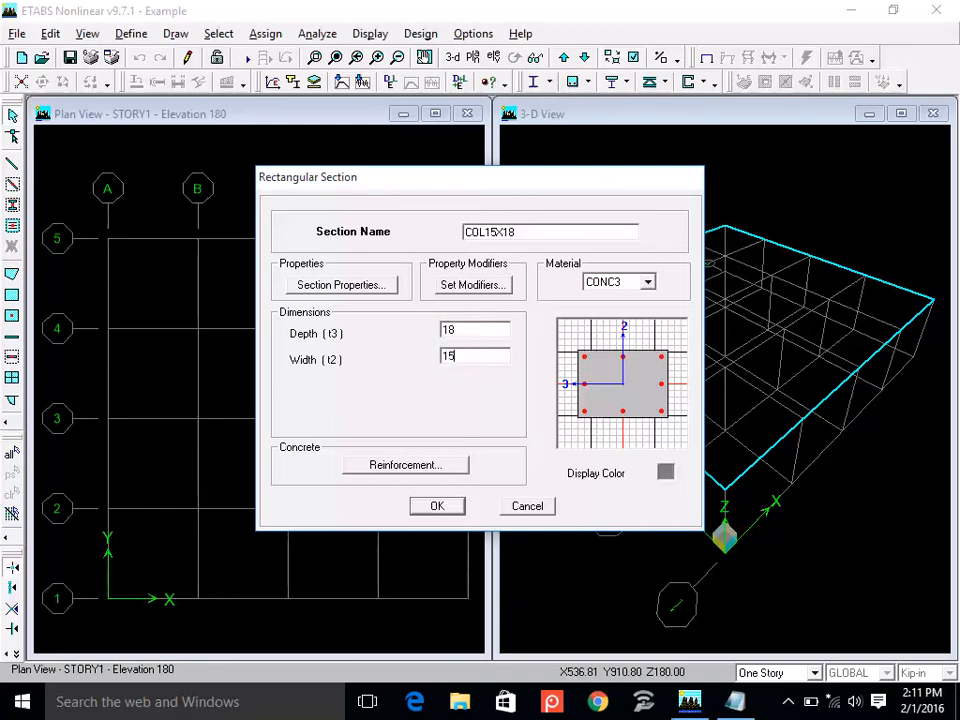
double_click(477, 330)
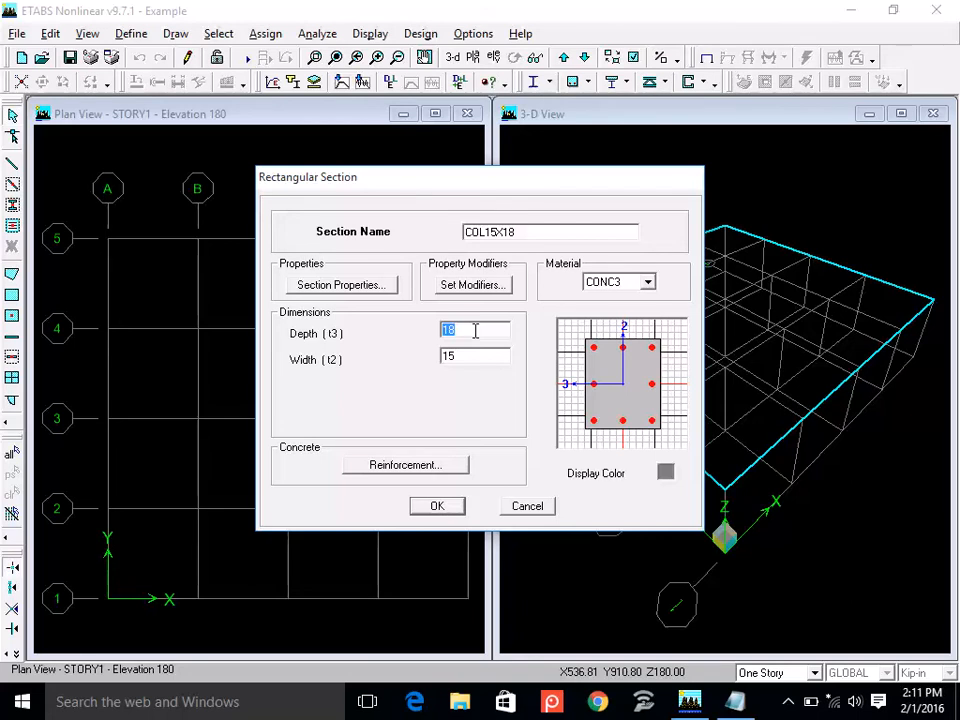
Set the COL15X18 reinforcement's cover to rebar center to 1.75, and accept the section and the frame properties.
click(399, 467)
double_click(544, 358)
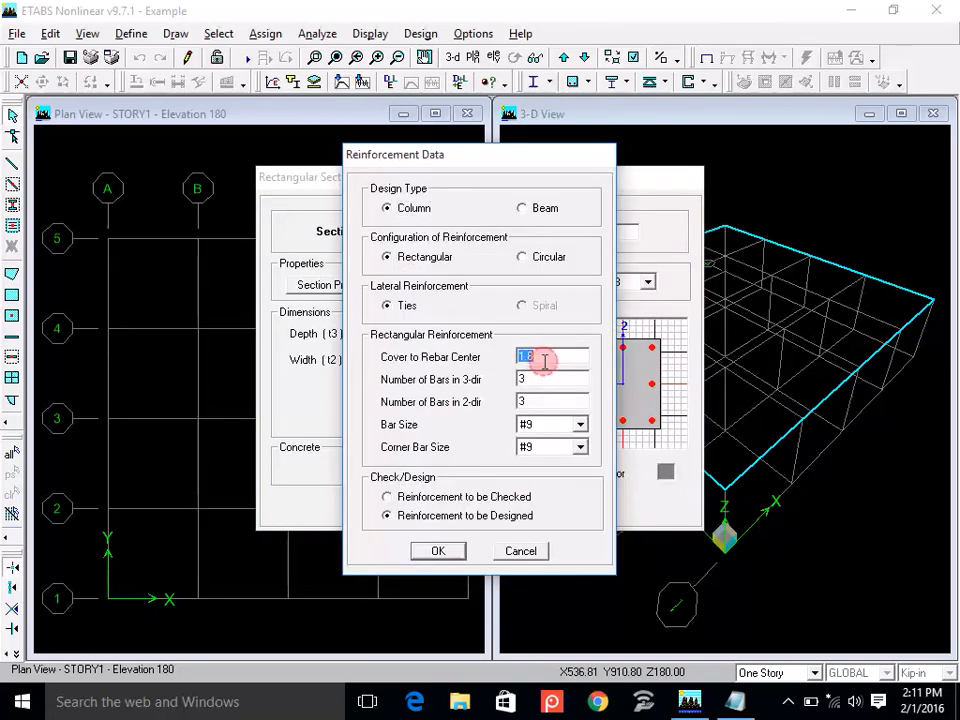
text(1.)
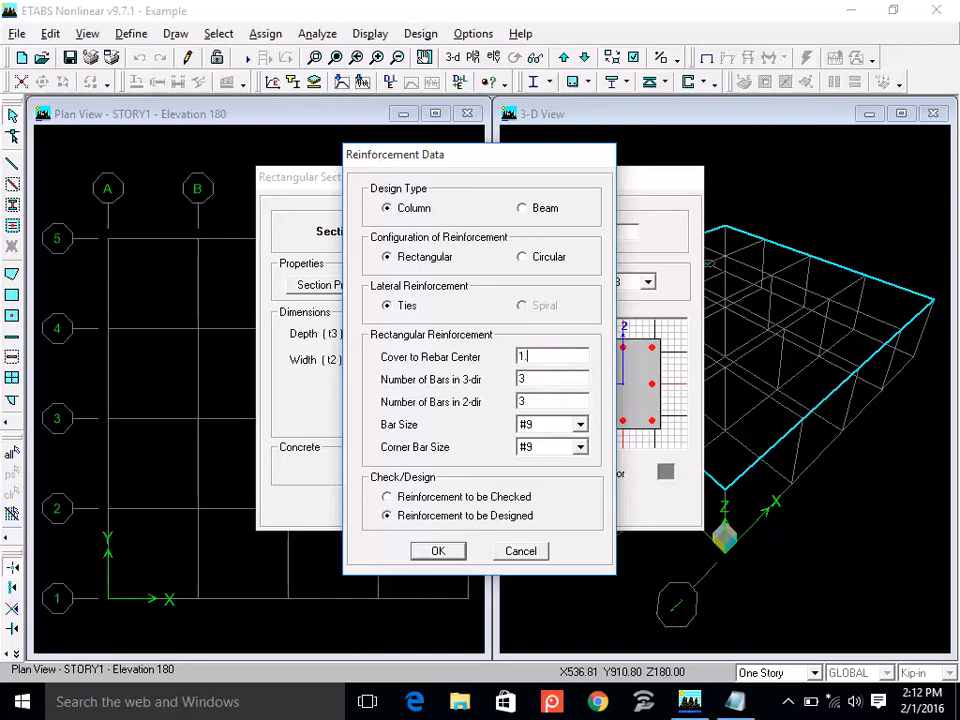
text(75)
click(438, 552)
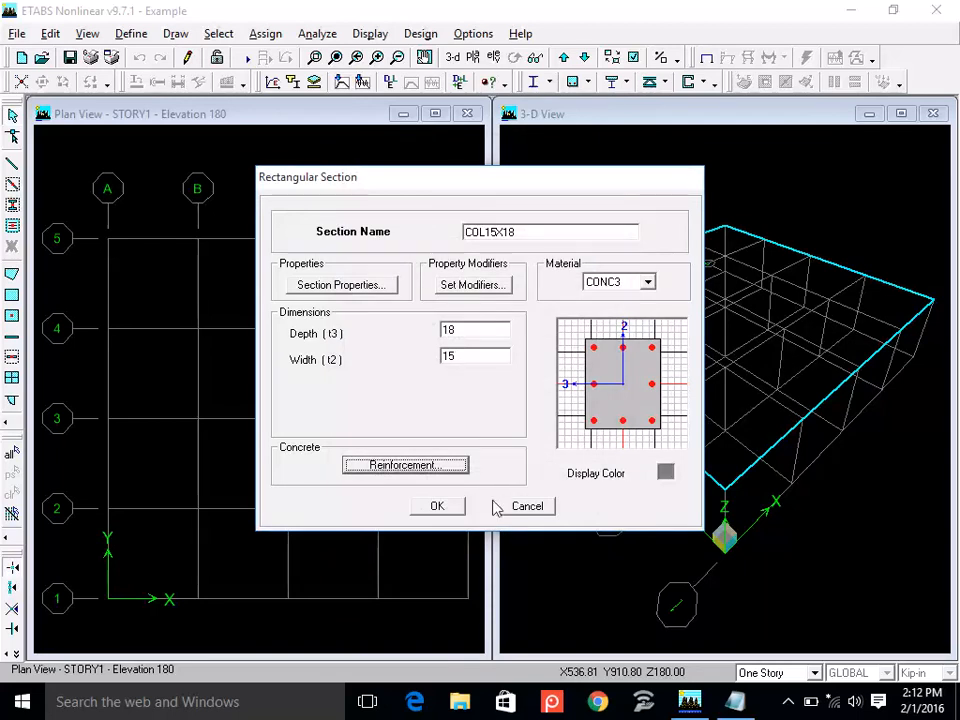
click(437, 508)
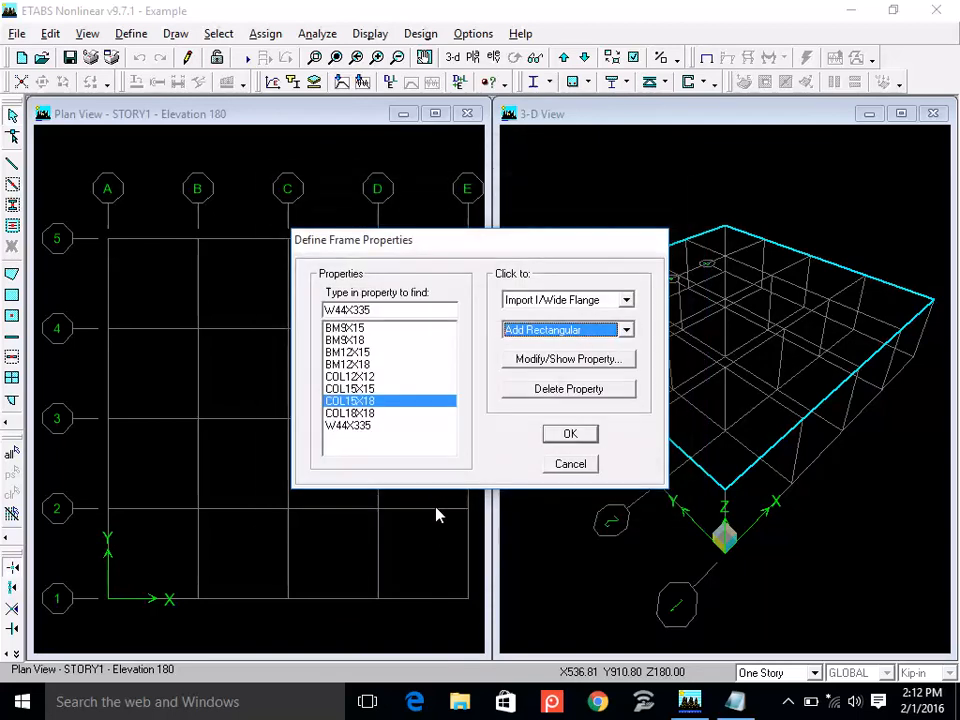
click(568, 436)
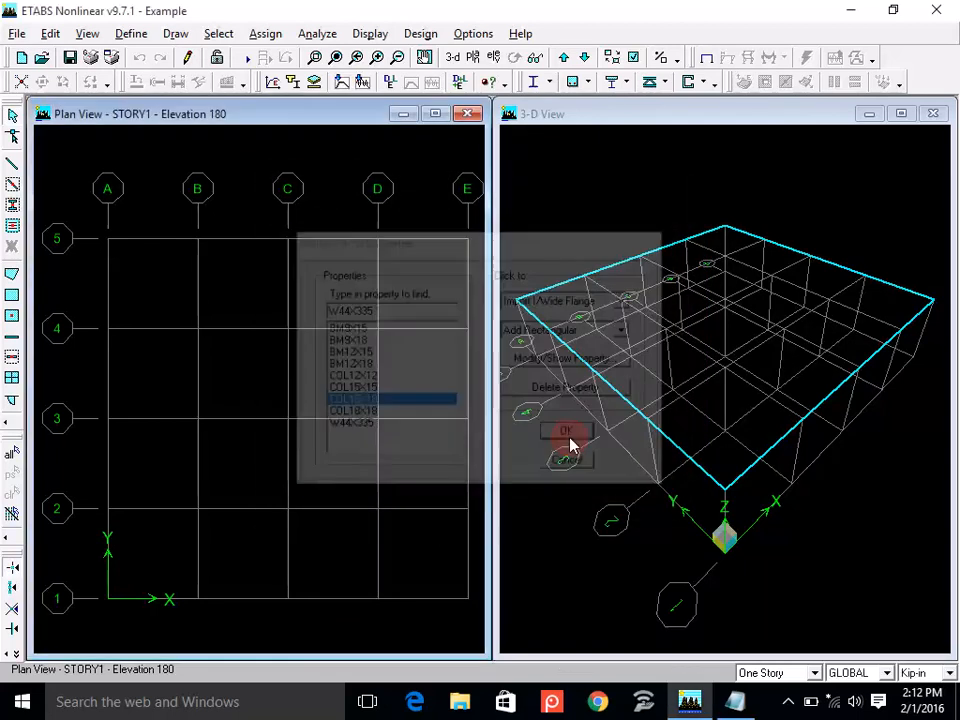
click(138, 35)
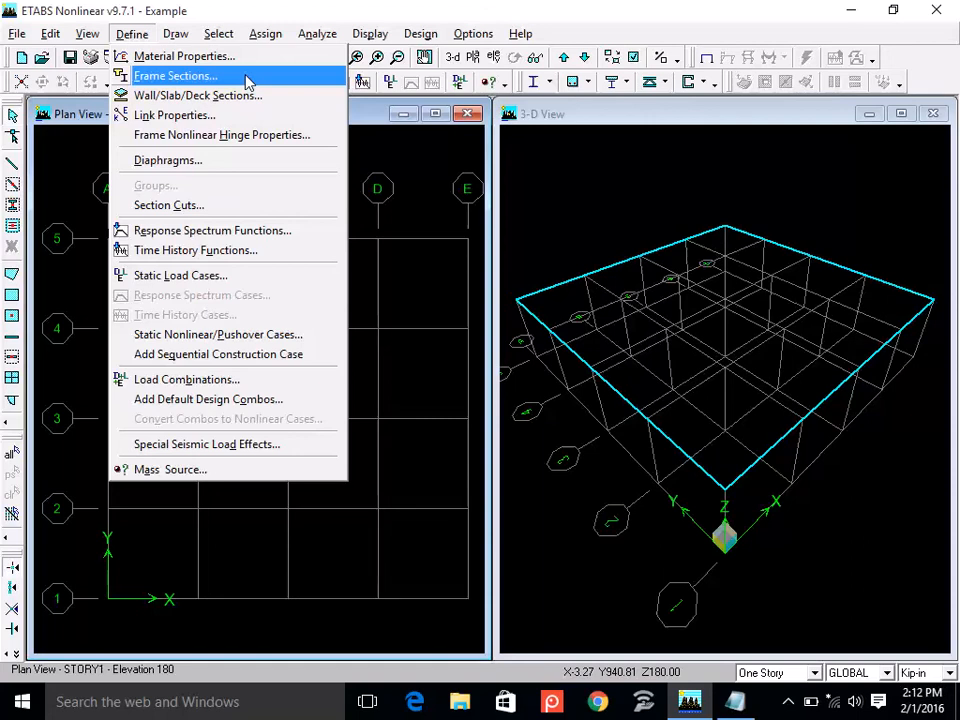
click(297, 98)
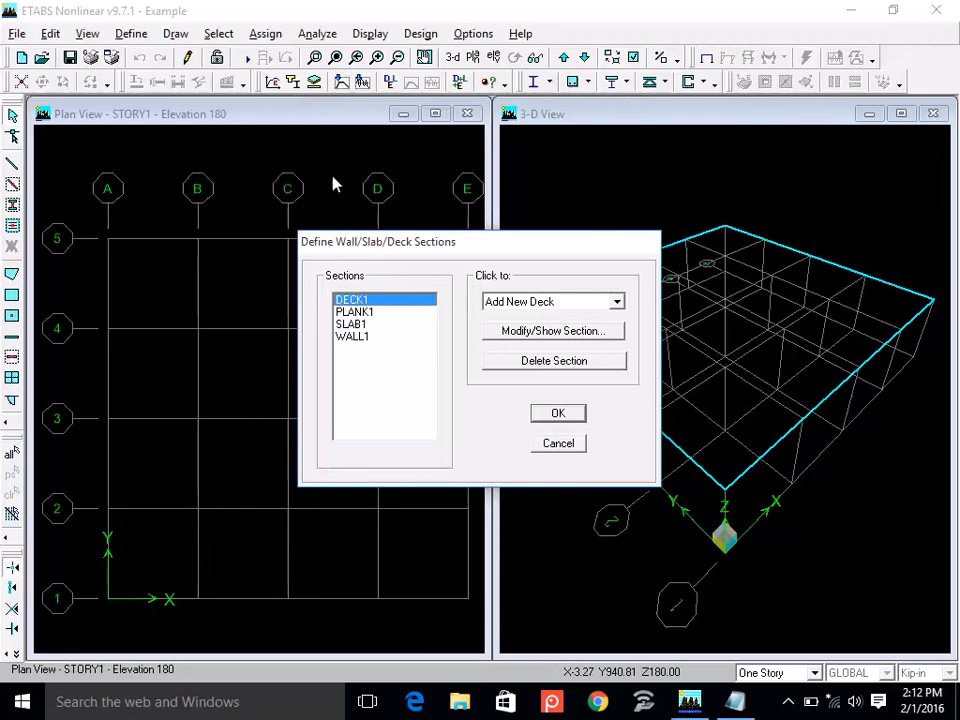
click(617, 302)
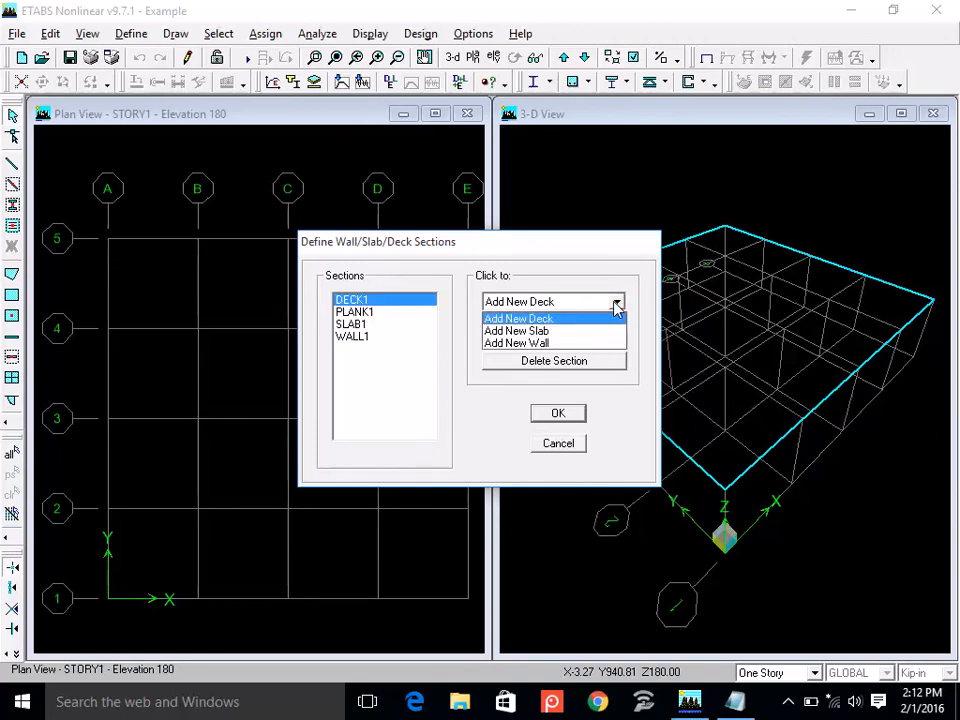
click(602, 278)
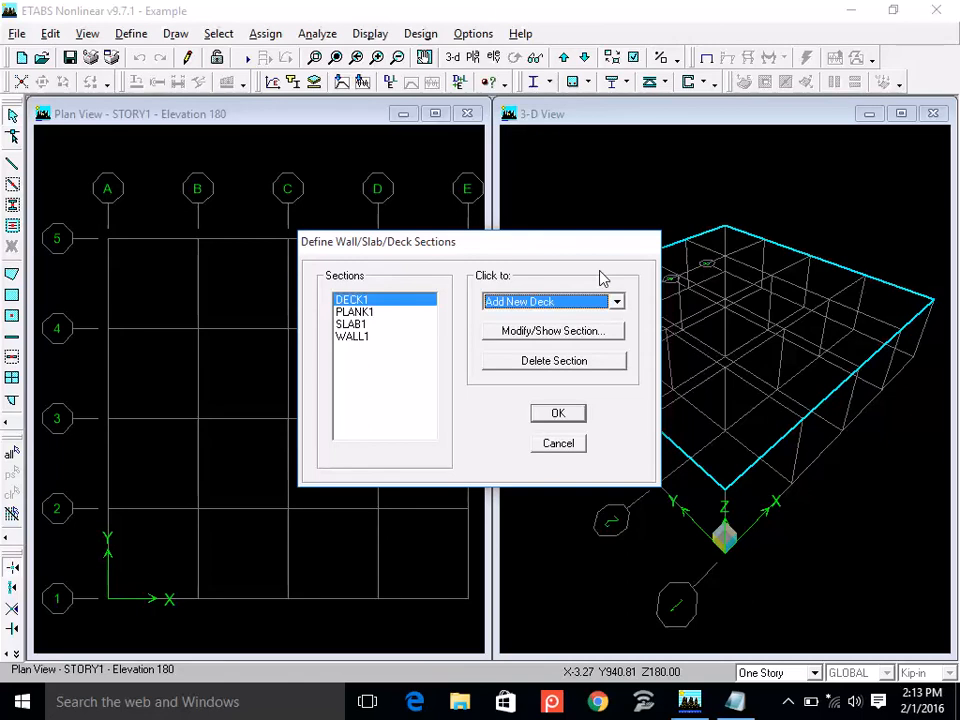
click(559, 449)
click(559, 447)
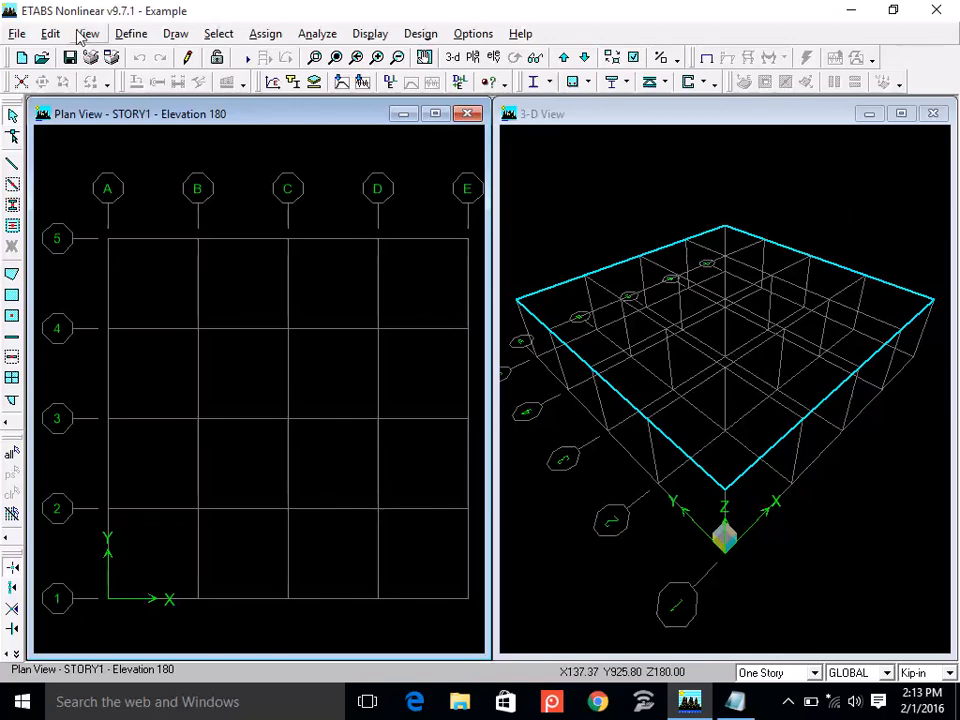
Add a new slab section named SLAB6 and assign it the CONC3 material.
click(137, 35)
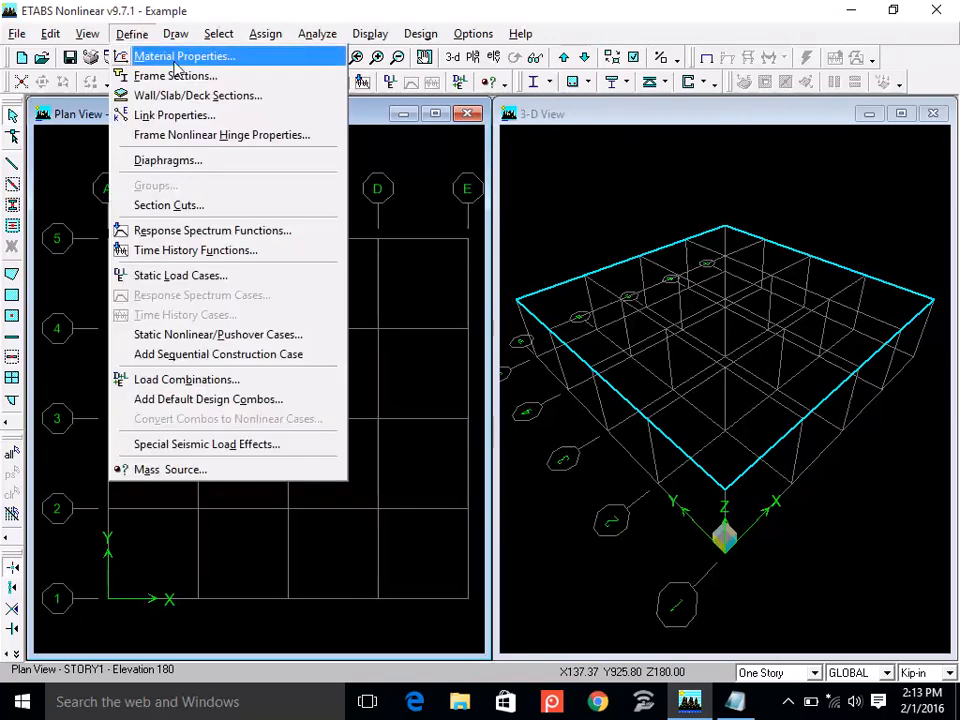
click(288, 107)
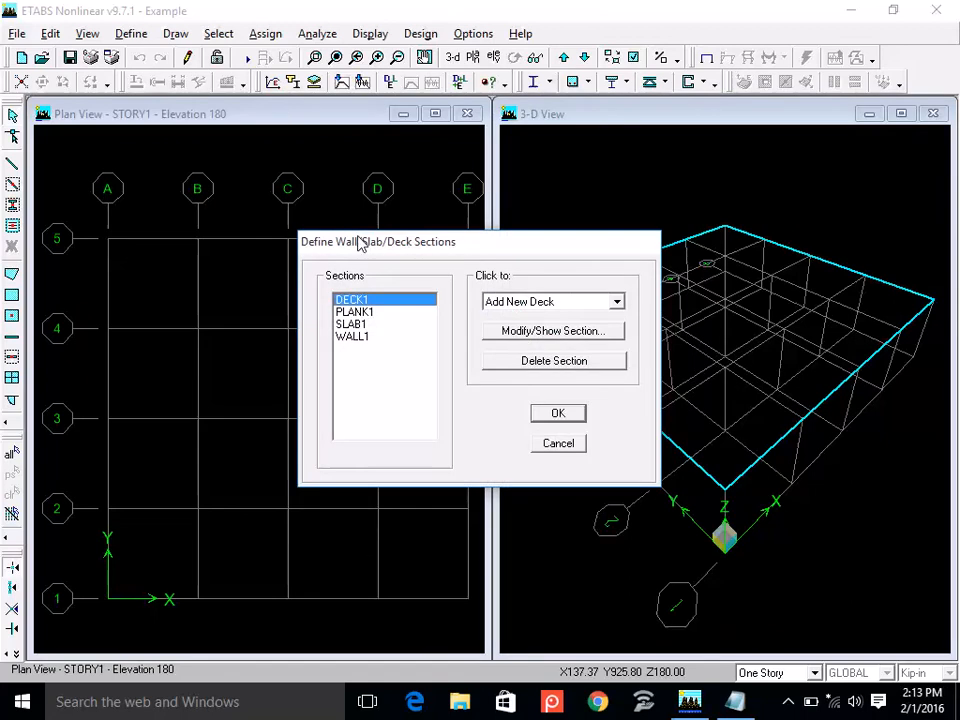
click(616, 303)
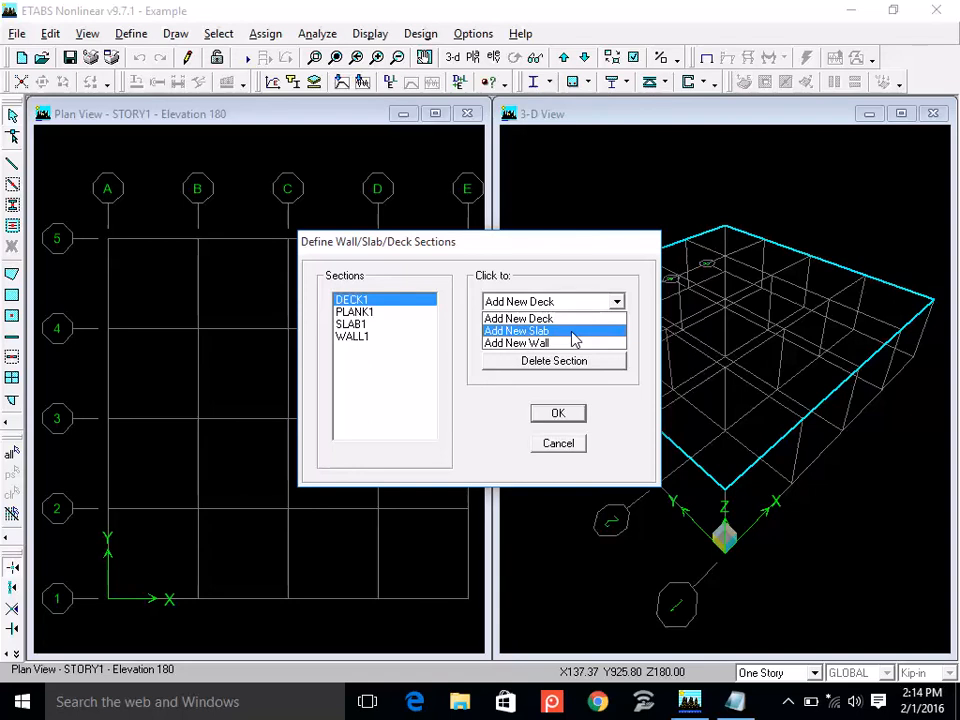
click(573, 333)
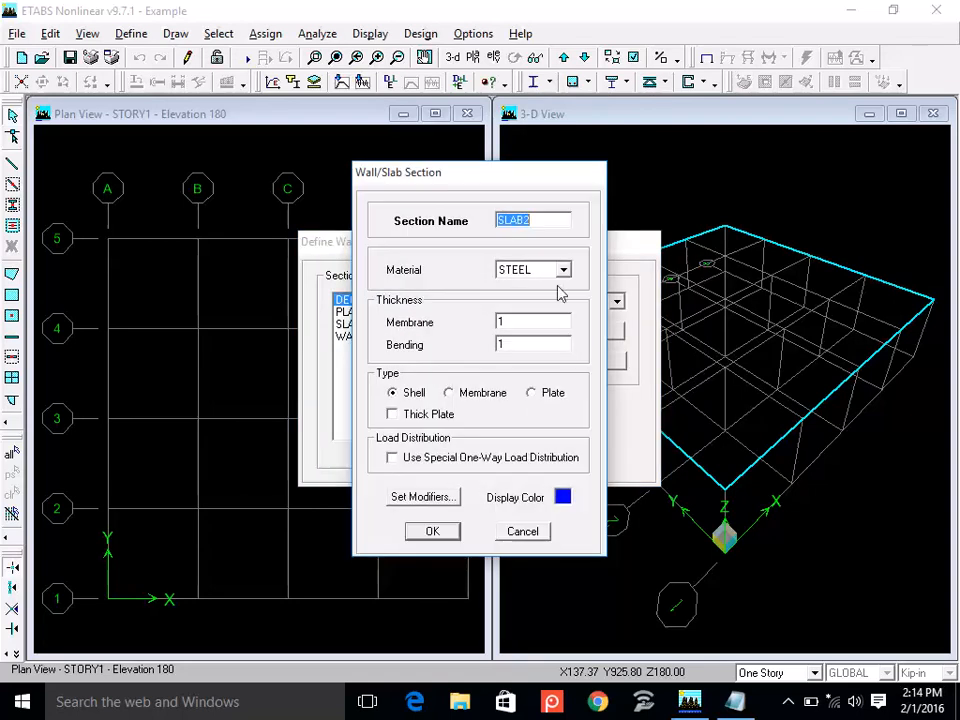
click(548, 221)
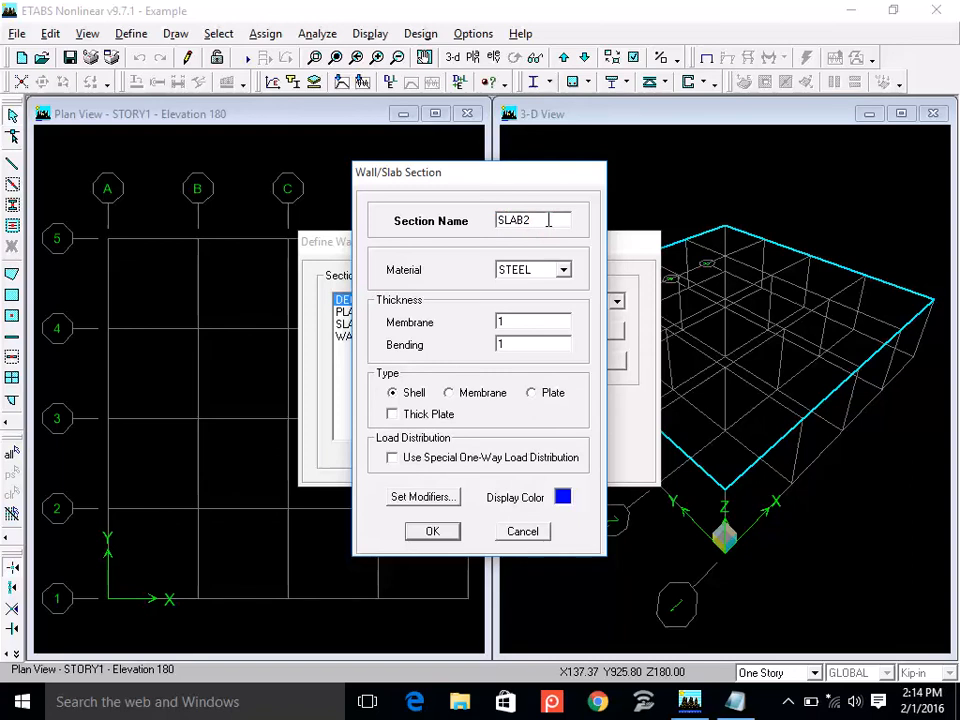
key(BackSpace)
text(6)
click(546, 271)
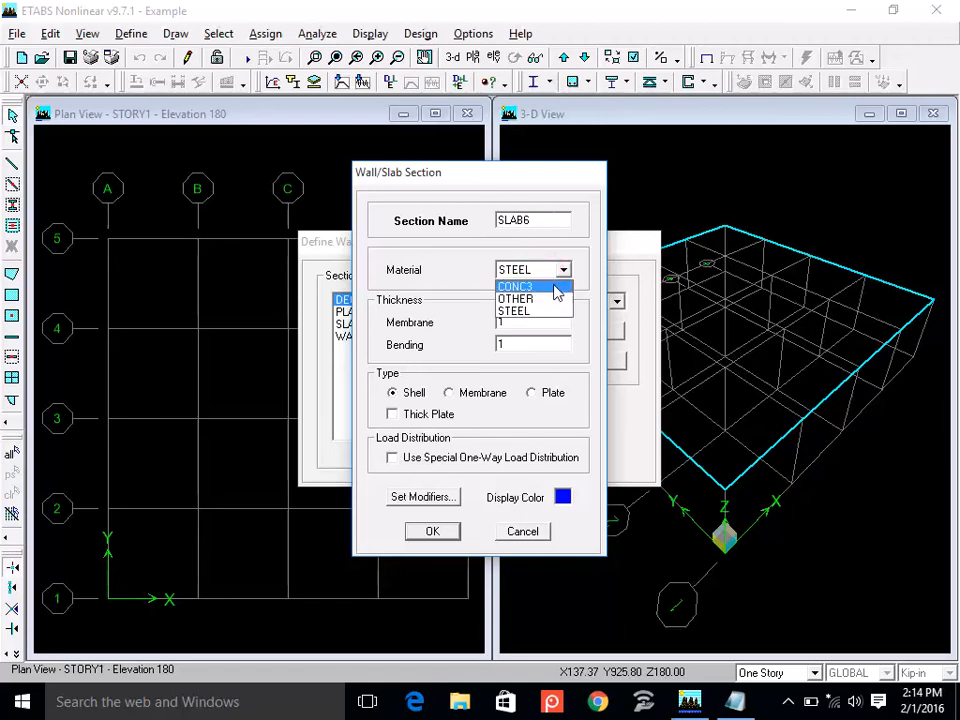
click(553, 286)
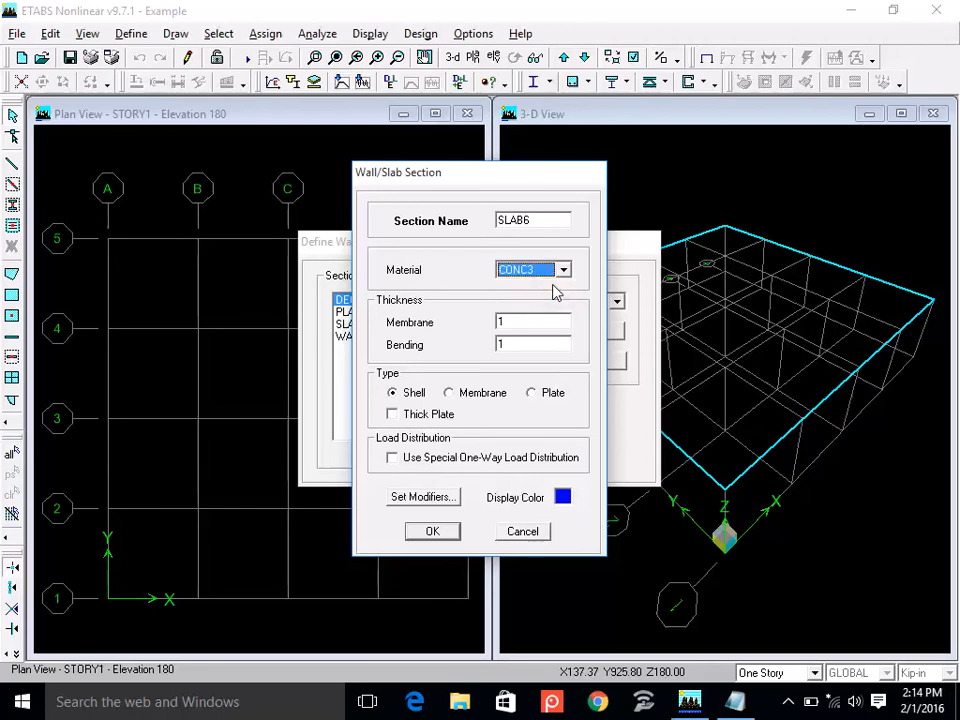
Set SLAB6's membrane and bending thickness to 6, make it a Membrane type, and accept the section.
double_click(540, 320)
click(536, 344)
click(535, 323)
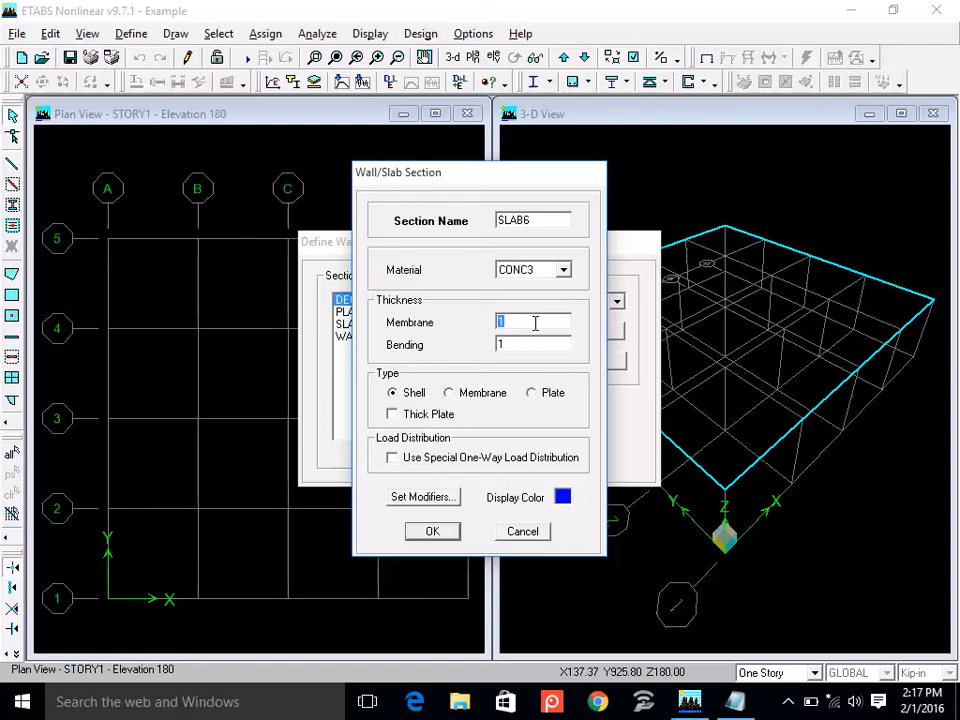
text(6)
double_click(529, 345)
text(6)
click(449, 394)
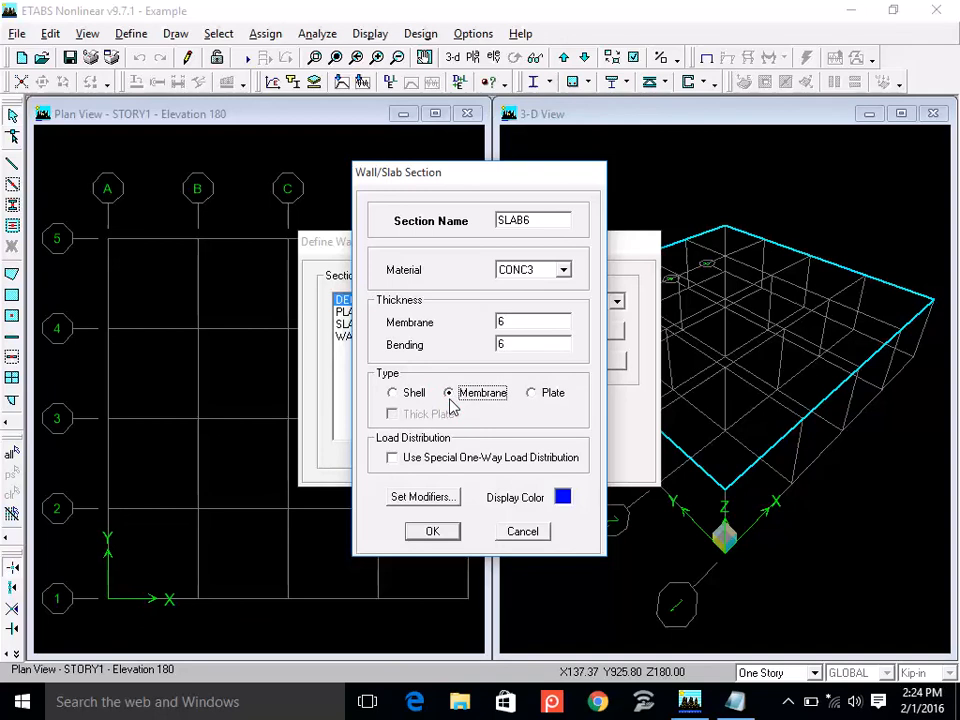
click(430, 535)
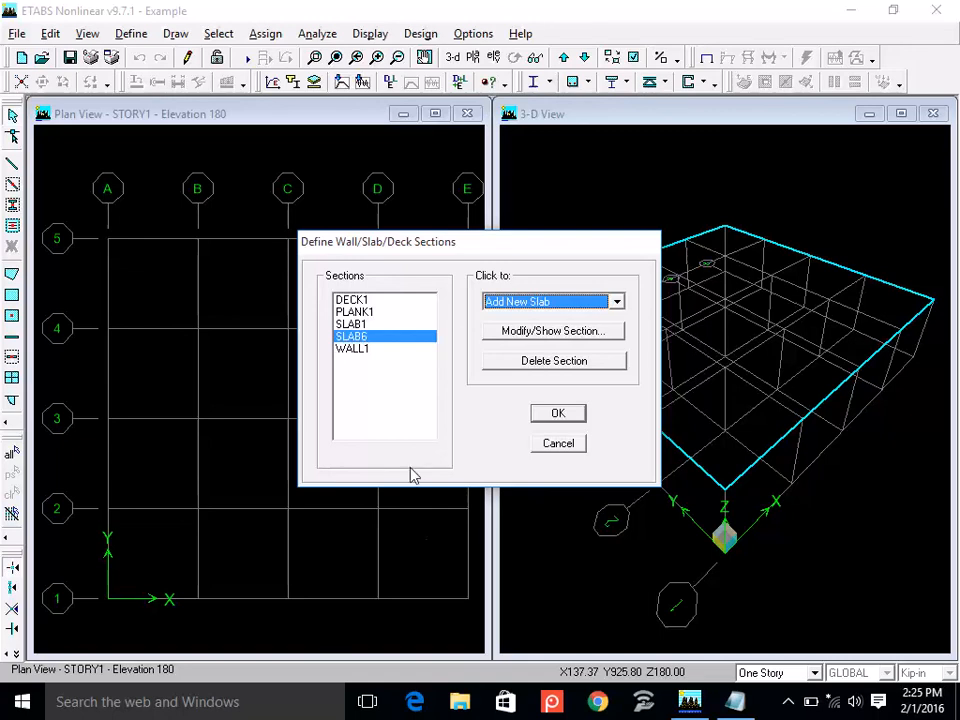
Add a new slab section named SLAB5 and assign it the CONC3 material.
click(567, 303)
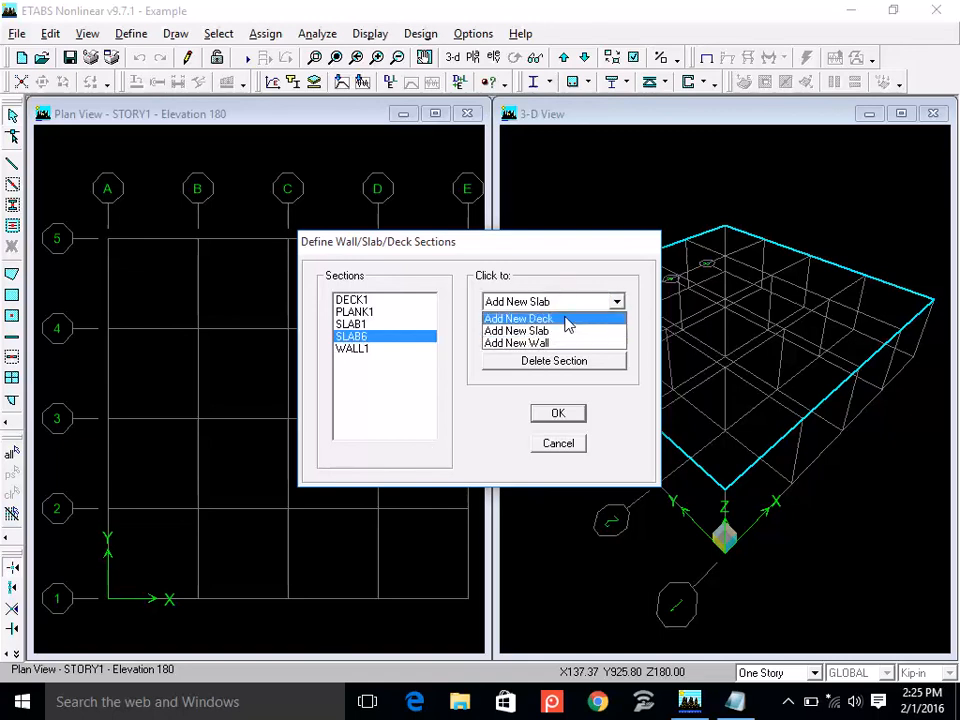
click(566, 331)
click(537, 221)
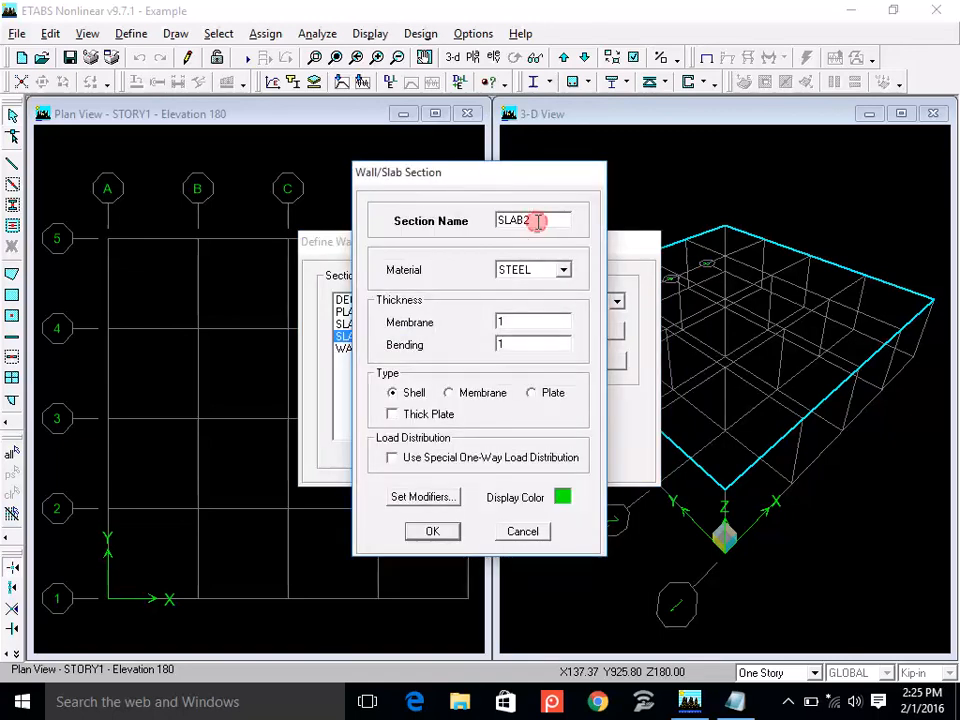
key(BackSpace)
text(5)
click(536, 267)
click(530, 283)
Set SLAB5's membrane and bending thickness to 5, make it a Membrane type, and accept the section.
double_click(525, 321)
text(5)
double_click(520, 342)
text(5)
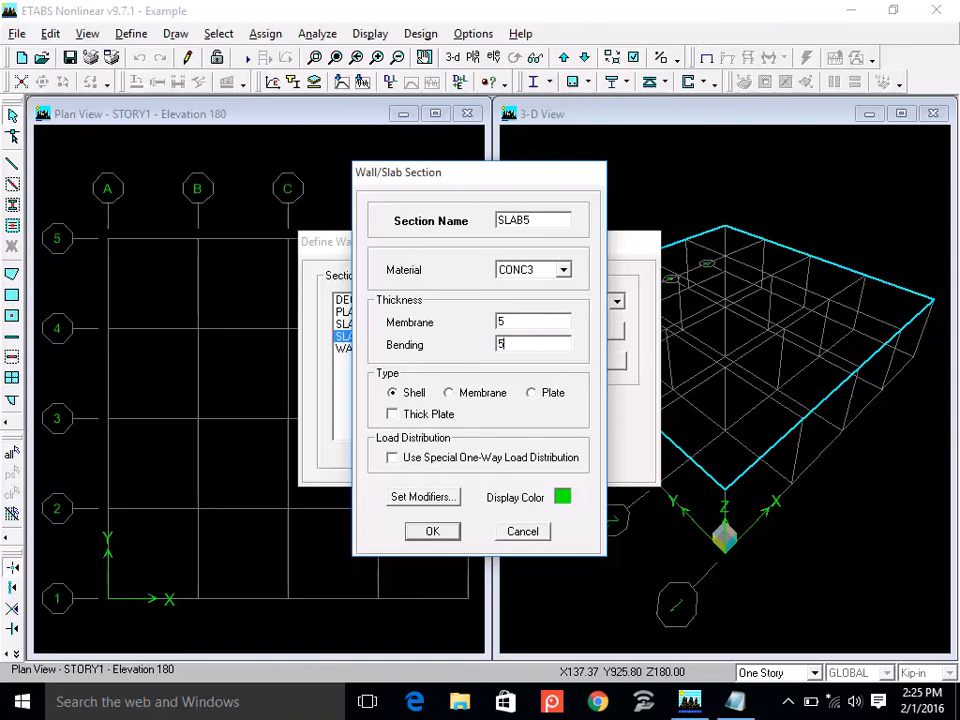
click(452, 395)
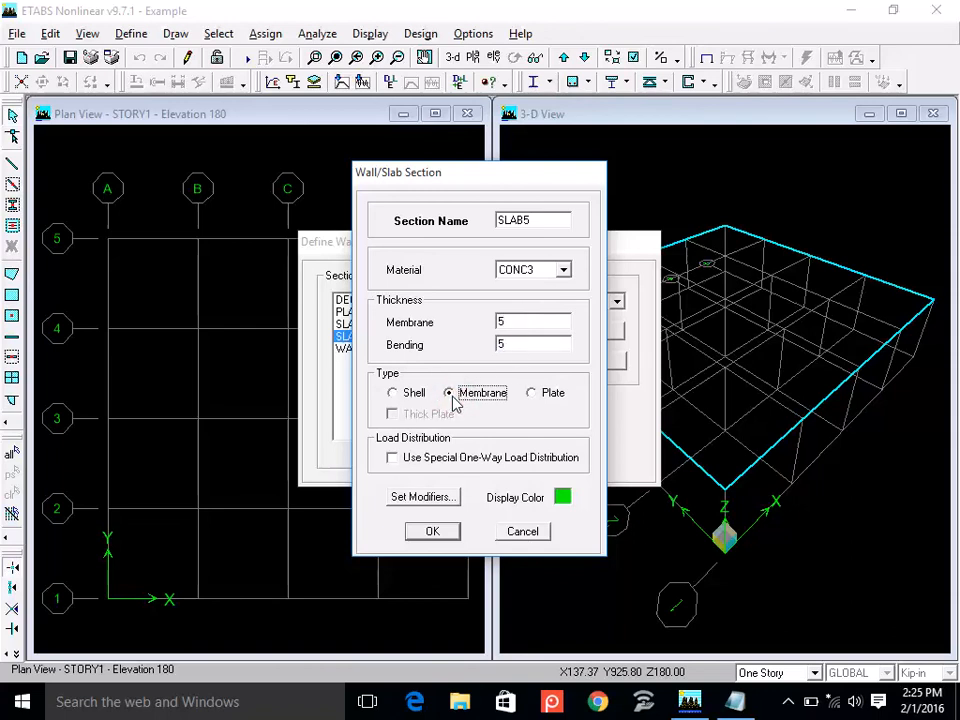
click(430, 532)
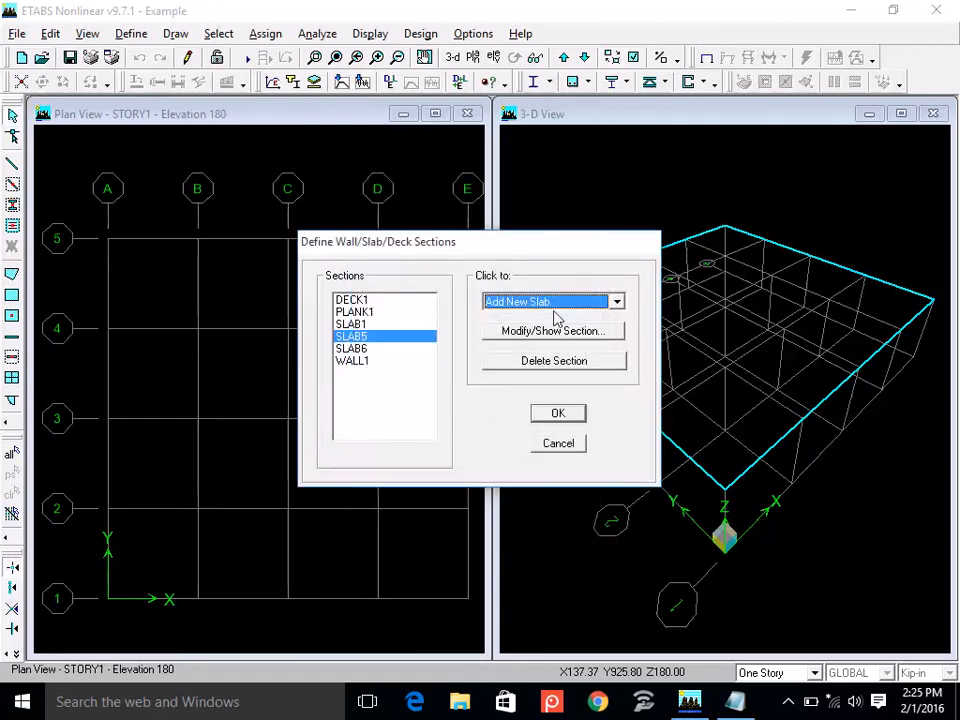
Add a new wall section named WALL9 and assign it the CONC3 material.
click(560, 303)
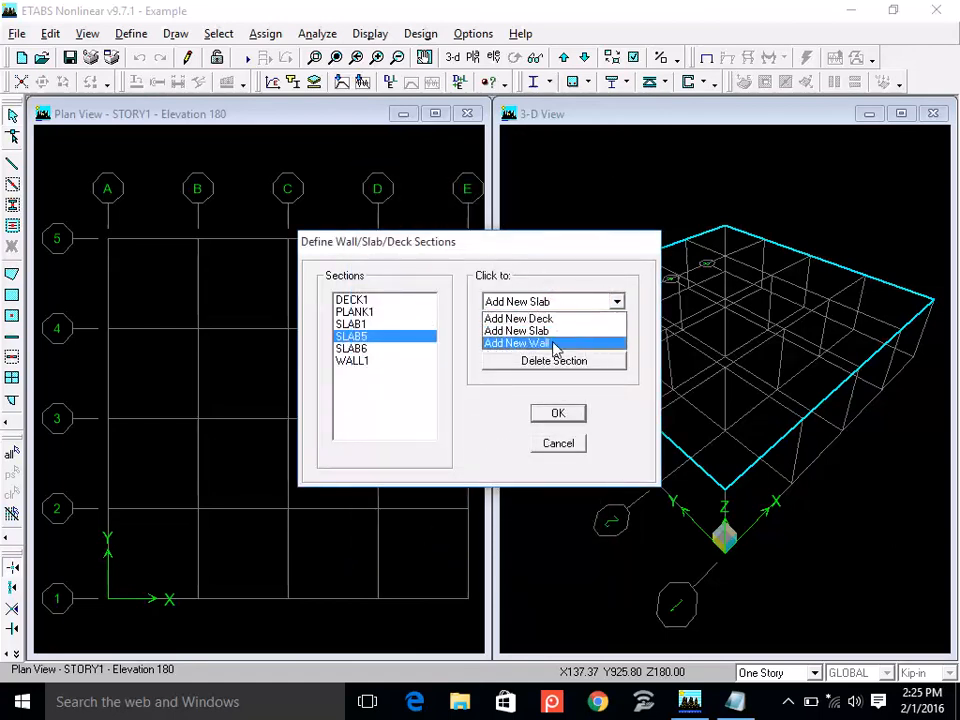
click(554, 345)
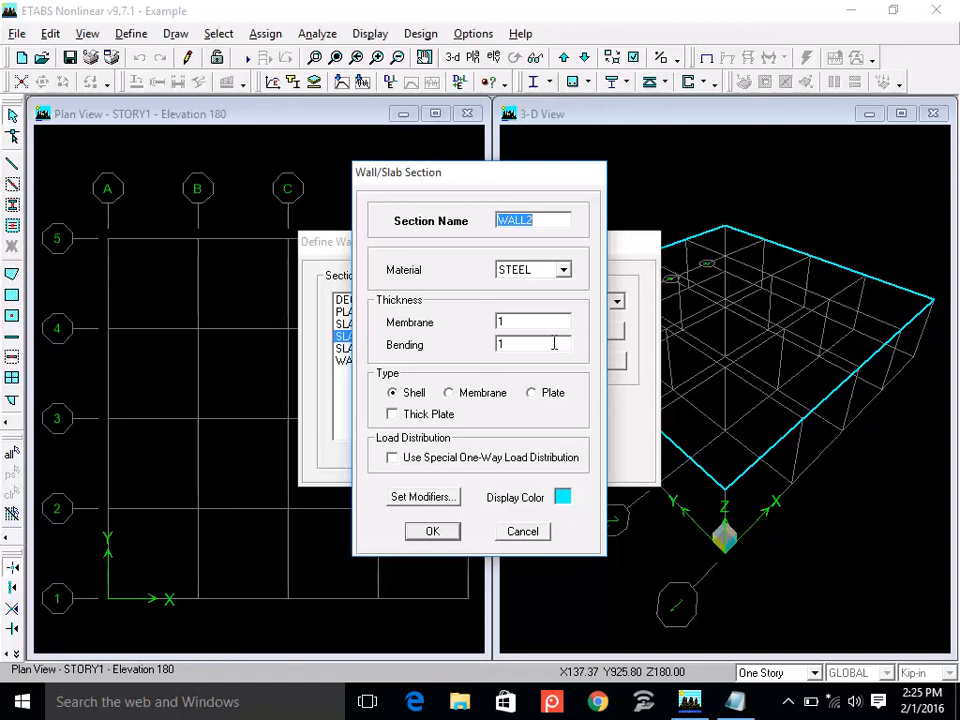
key(Right)
key(BackSpace)
text(9)
click(540, 272)
click(540, 285)
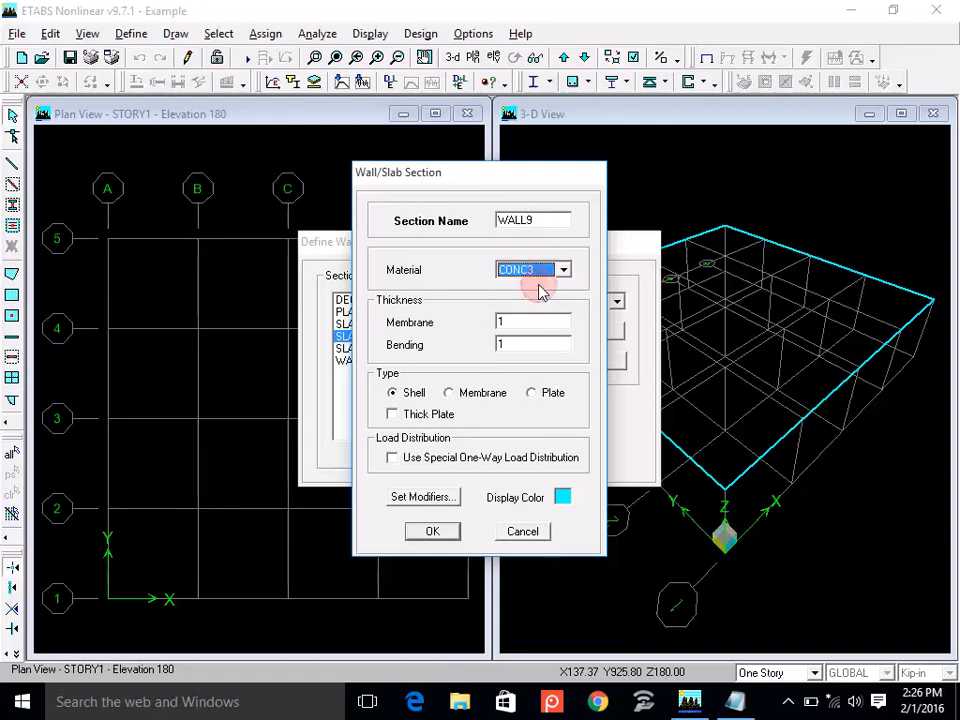
Set WALL9's membrane and bending thickness to 9, accept the section, and close the wall/slab/deck section definitions.
double_click(518, 322)
text(9)
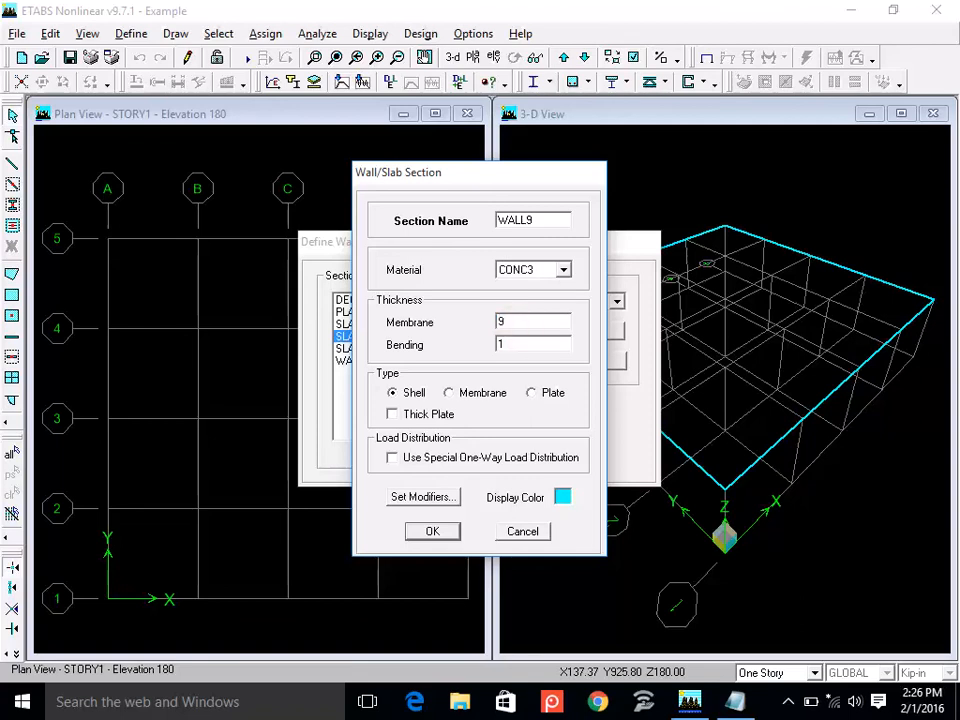
text(9)
key(BackSpace)
double_click(512, 344)
text(9)
click(437, 535)
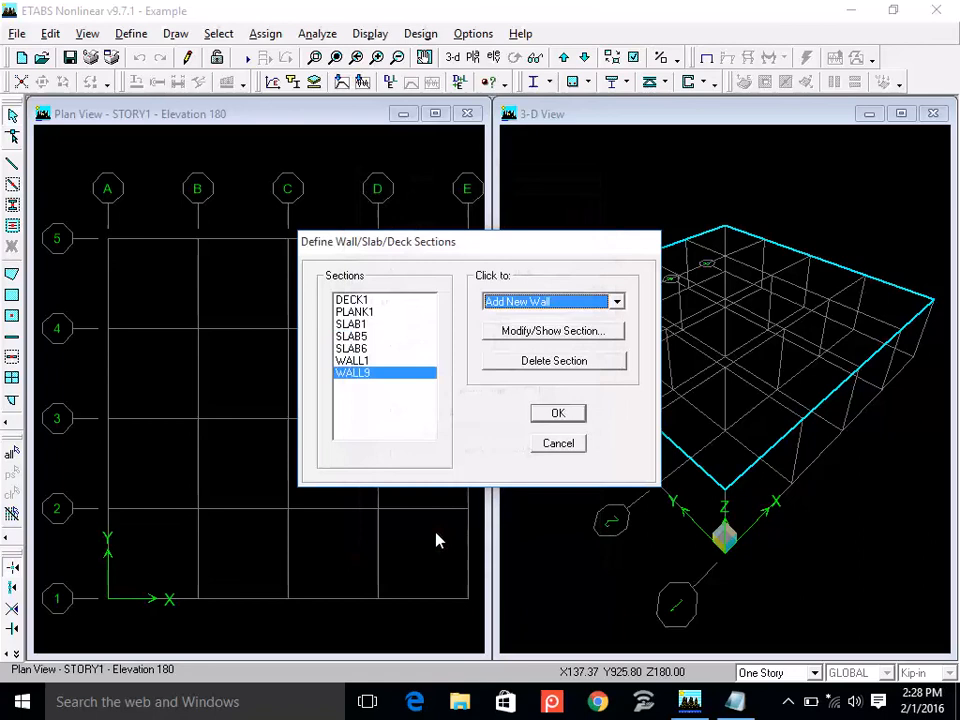
click(556, 413)
Search the ETABS help for "shell" and list the matching topics.
click(520, 33)
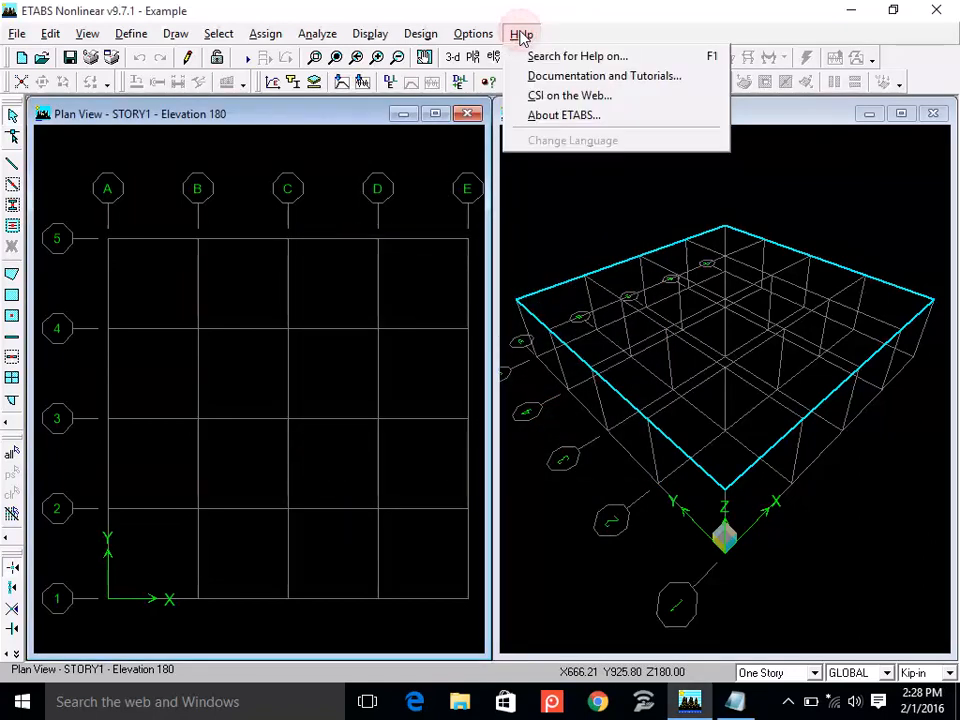
click(619, 57)
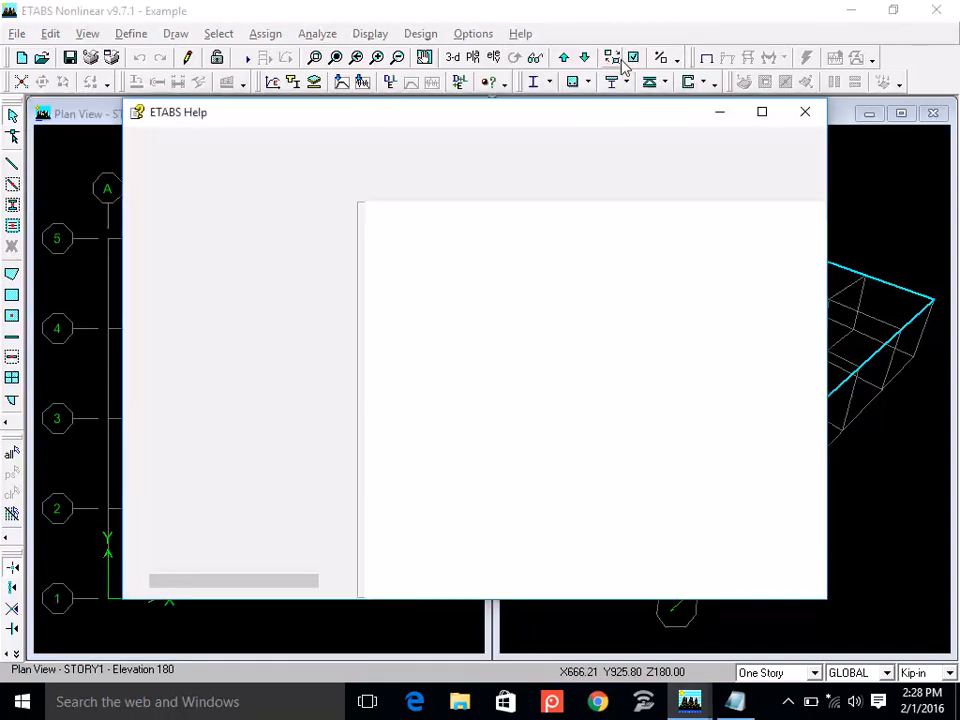
click(240, 228)
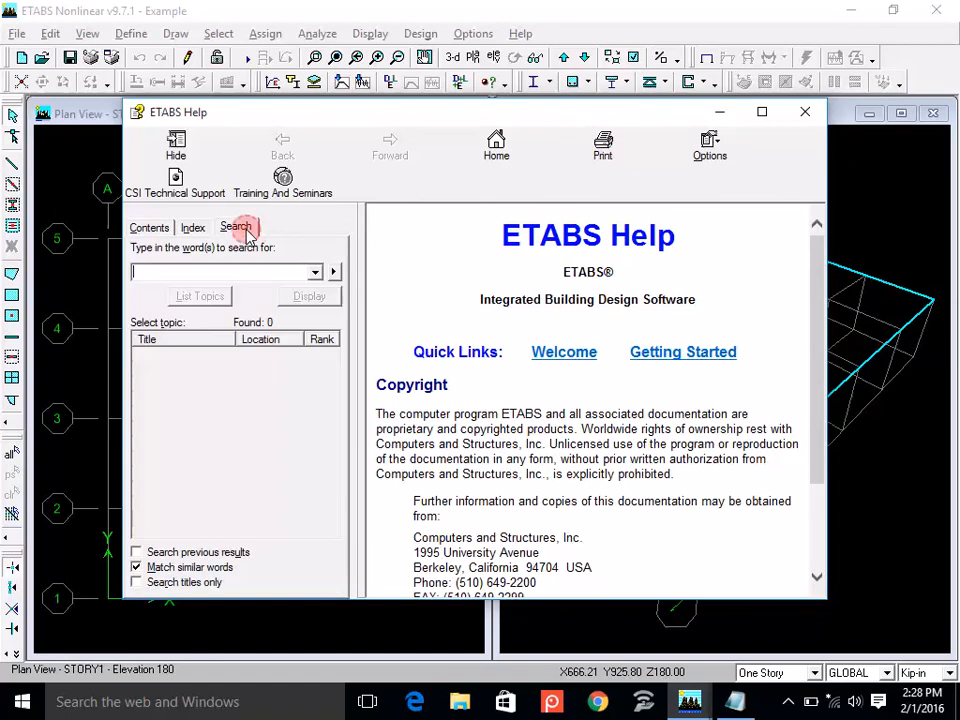
text(she)
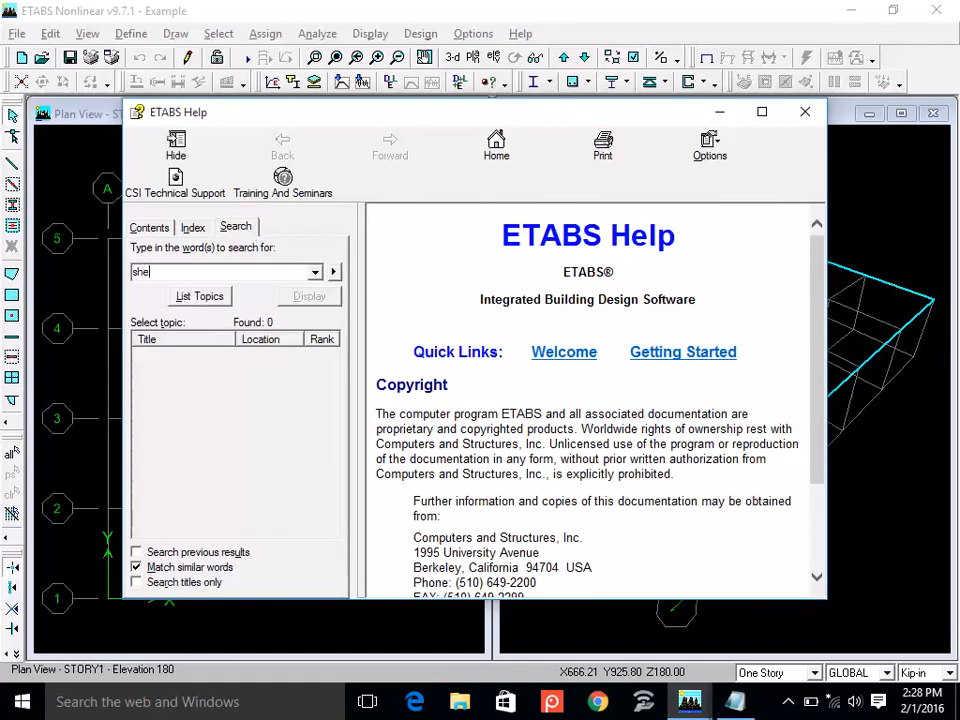
text(ll)
click(221, 304)
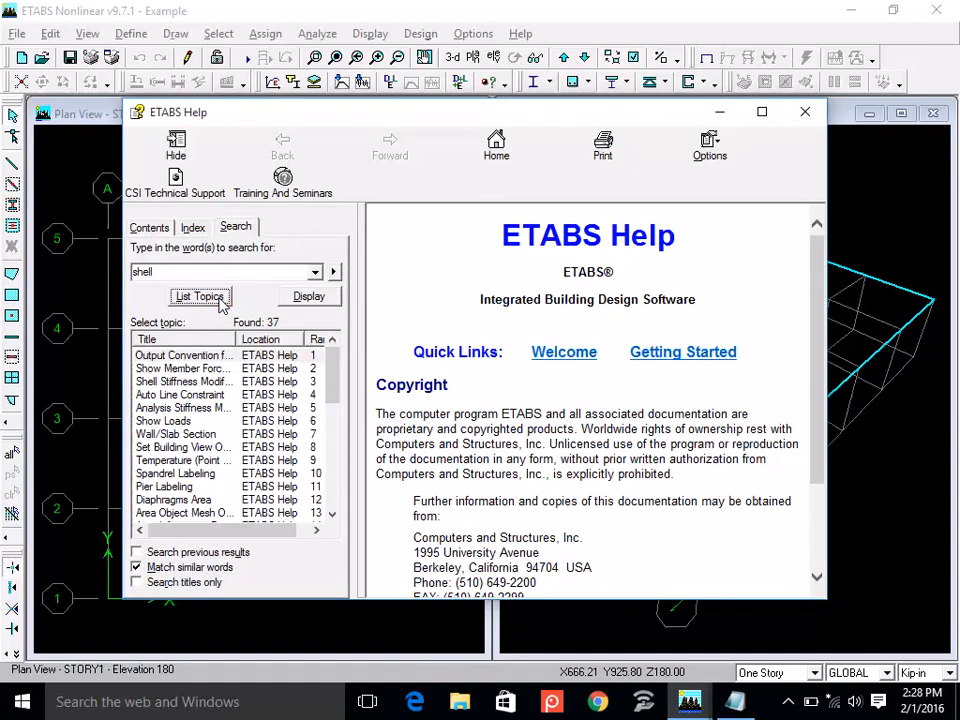
Enlarge the help window, widen its topic list, and display the Wall/Slab Section topic.
click(763, 113)
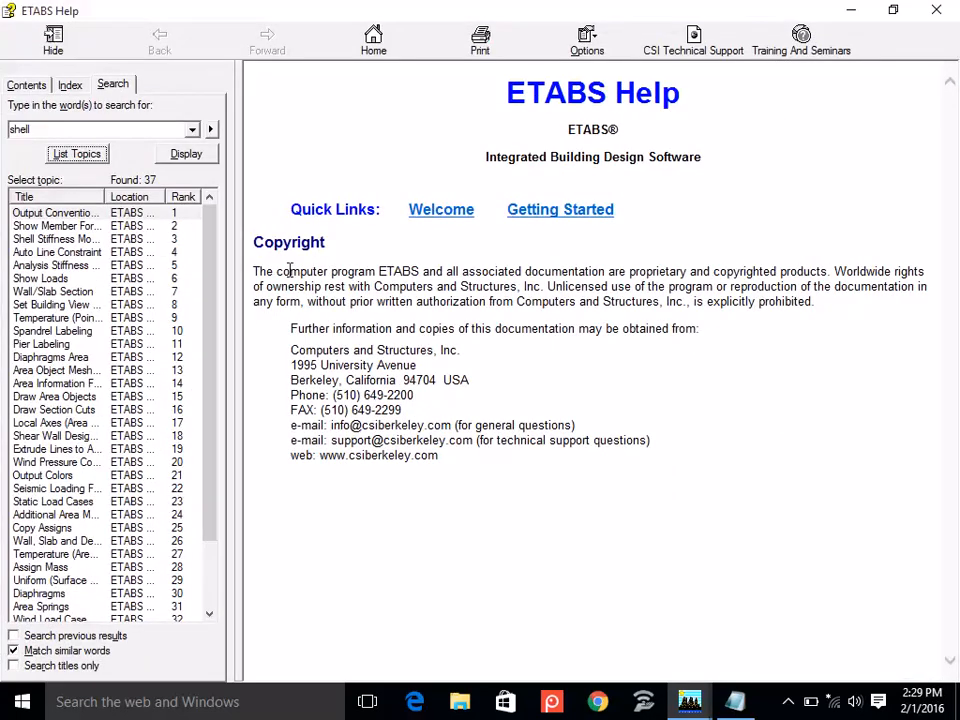
drag(238, 274, 385, 292)
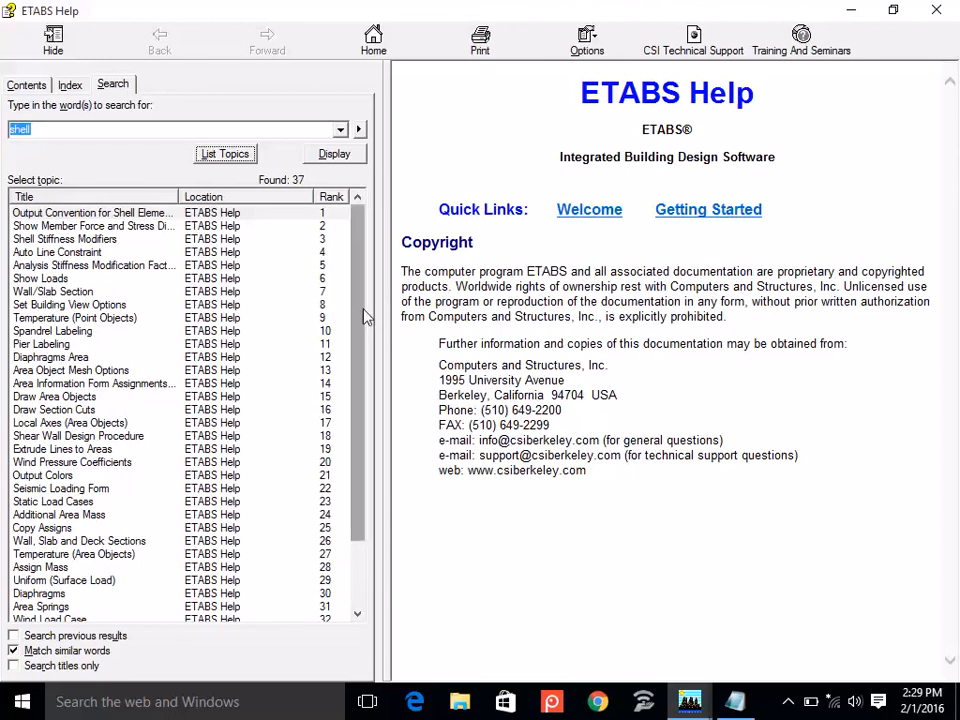
drag(362, 319, 349, 246)
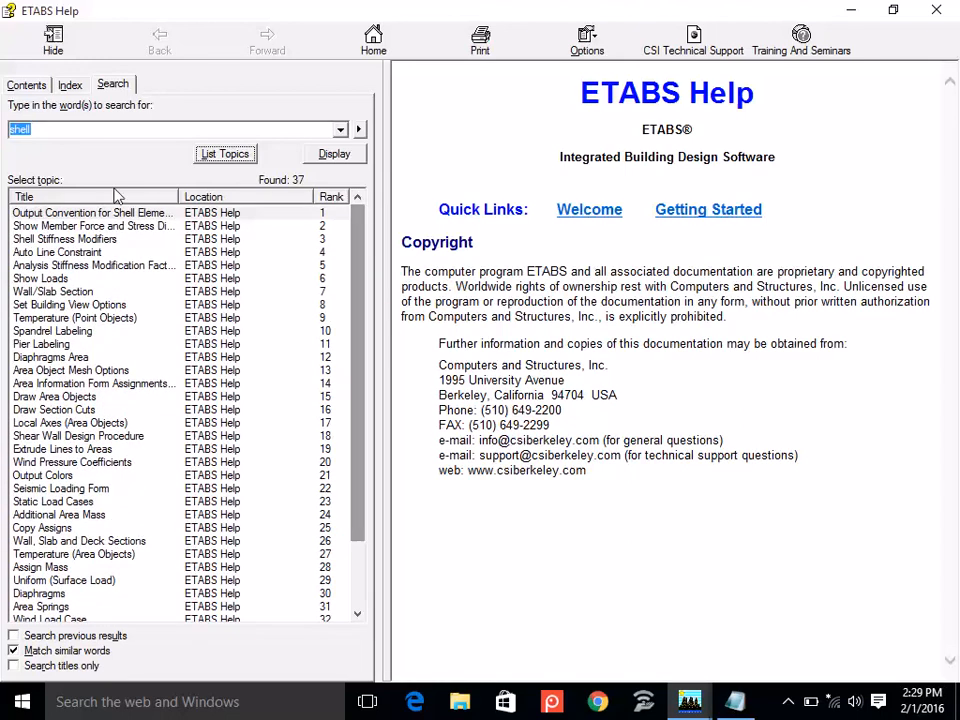
click(62, 130)
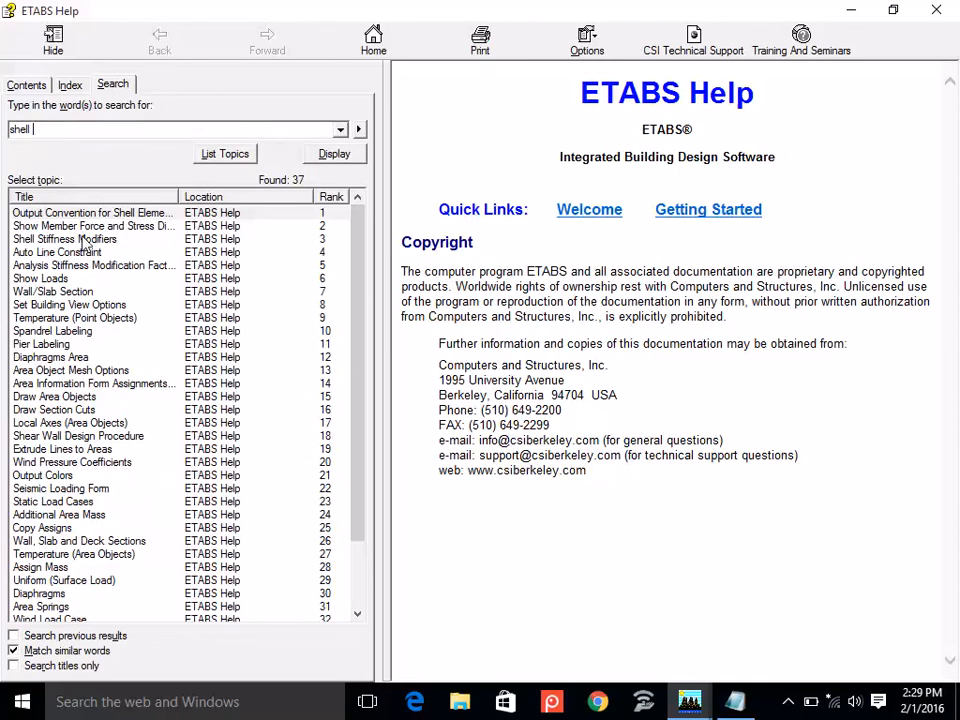
click(70, 291)
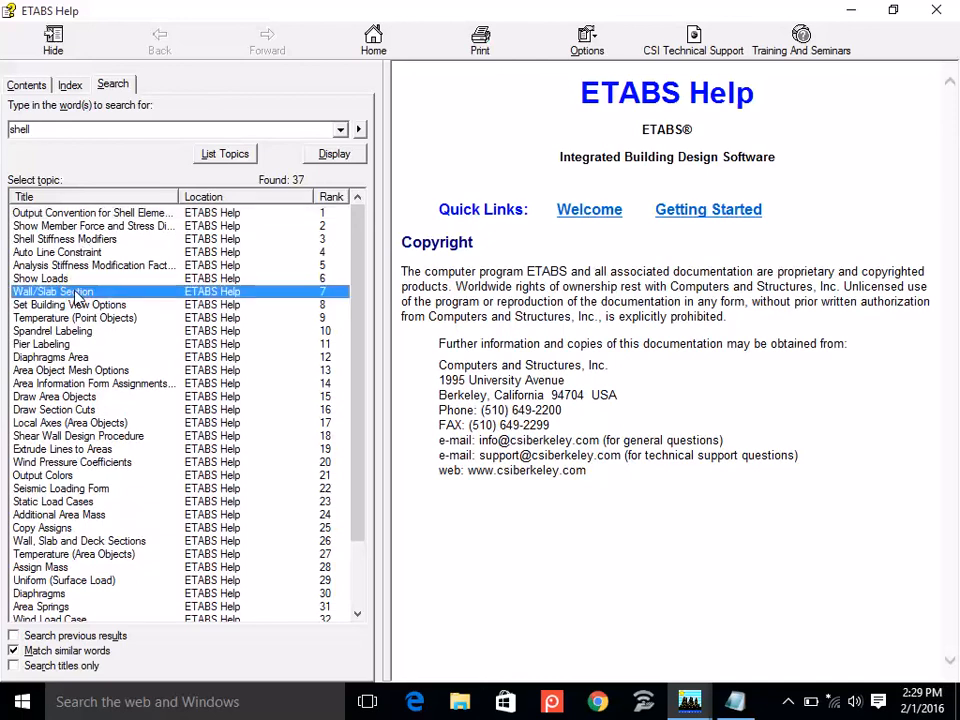
double_click(72, 291)
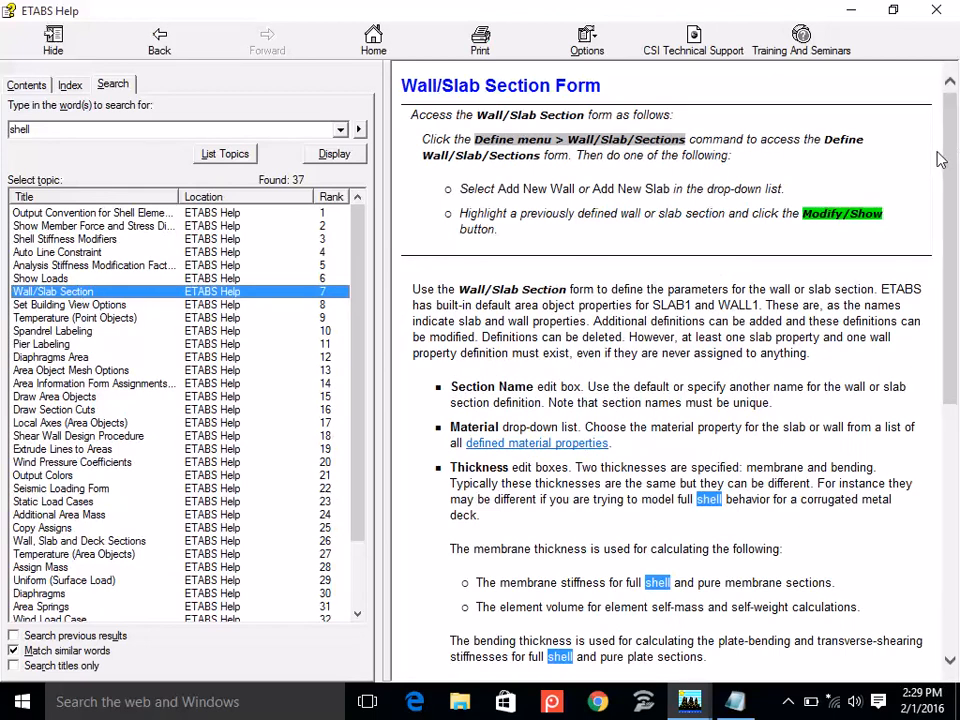
Read the Type and Thick Plate explanations, highlighting "shearing deformations", and close the help.
drag(948, 190, 911, 426)
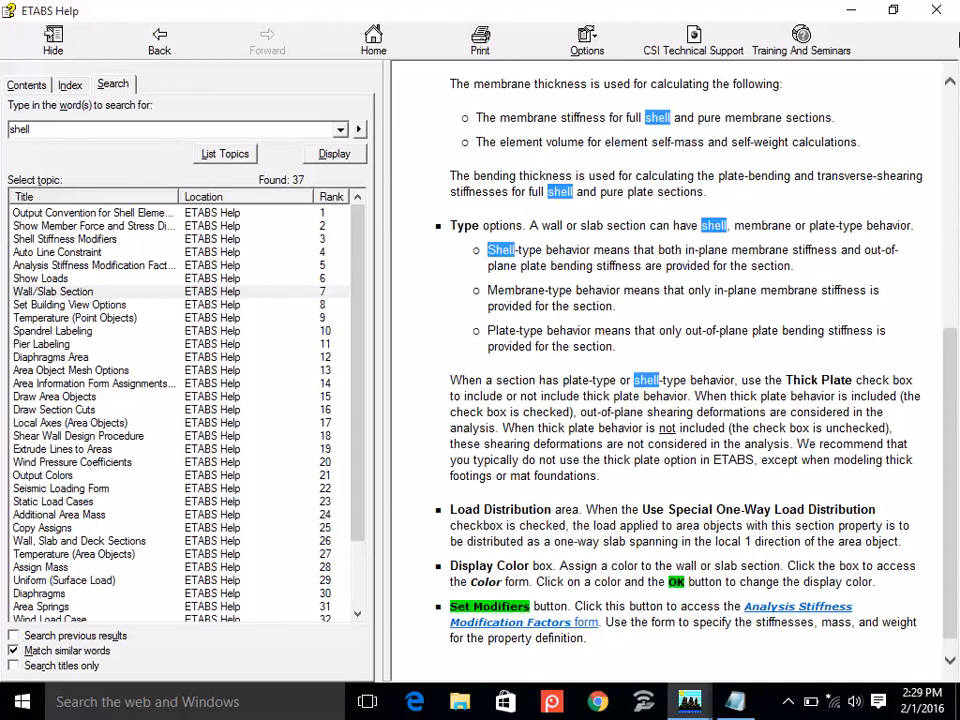
double_click(667, 12)
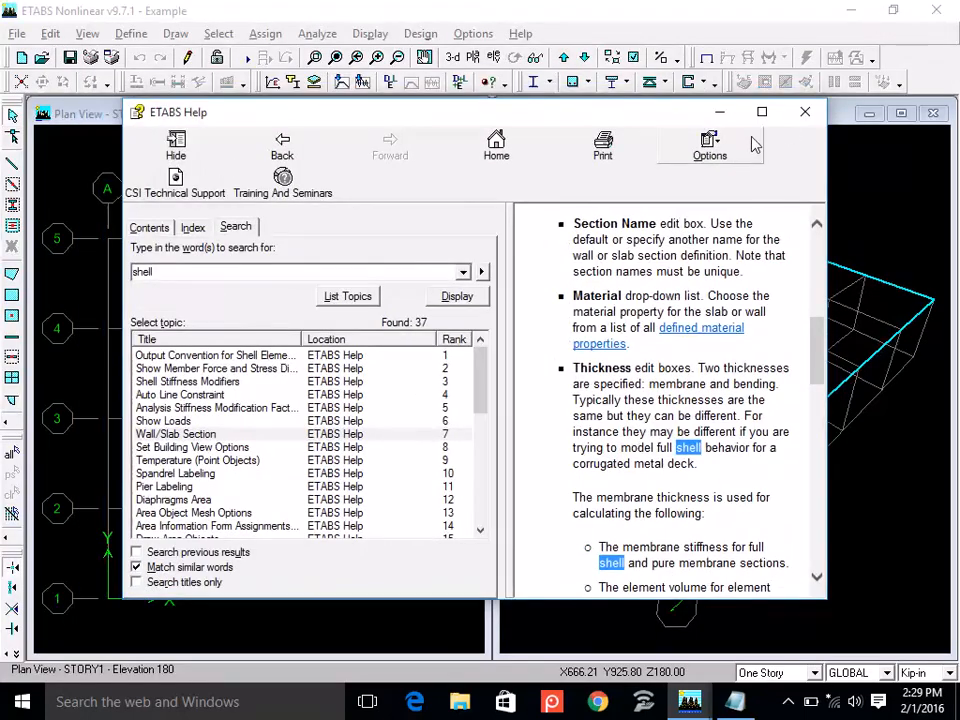
click(762, 112)
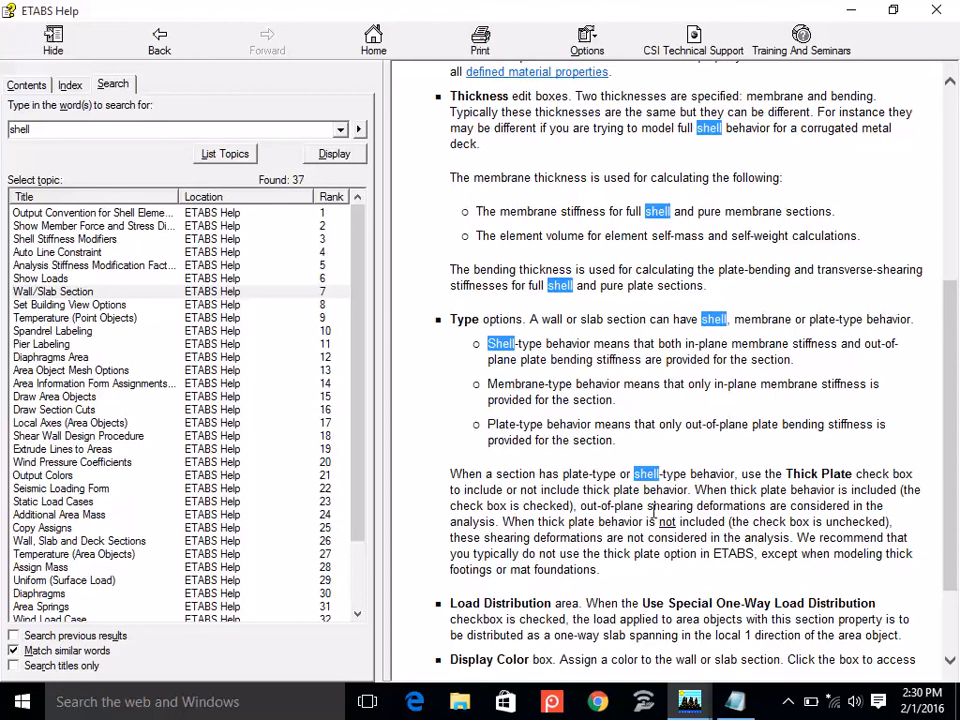
drag(648, 510, 764, 510)
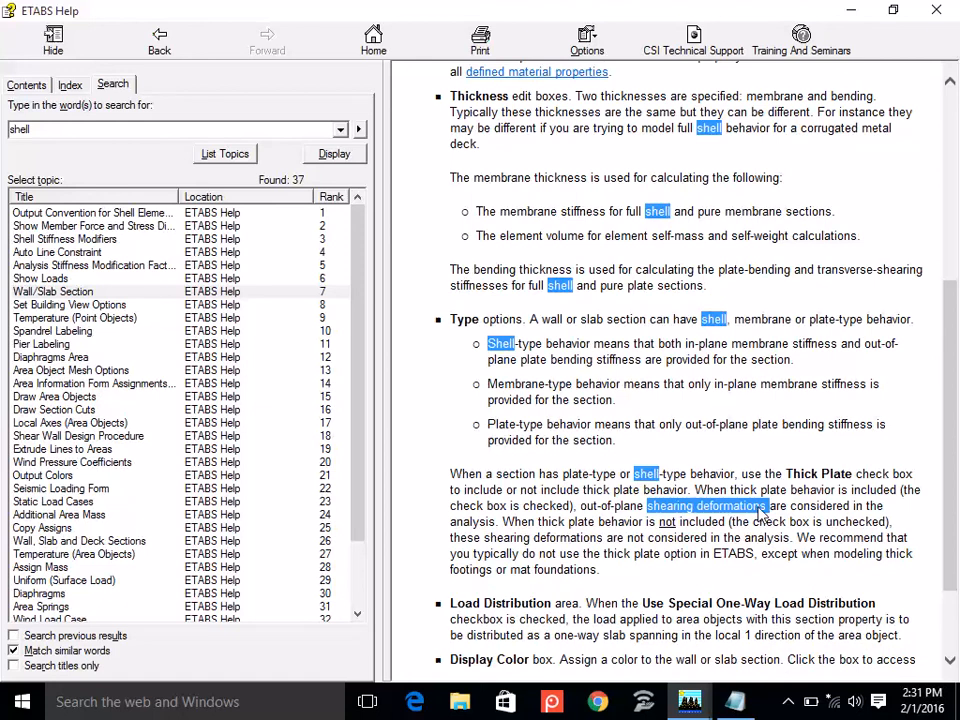
click(937, 14)
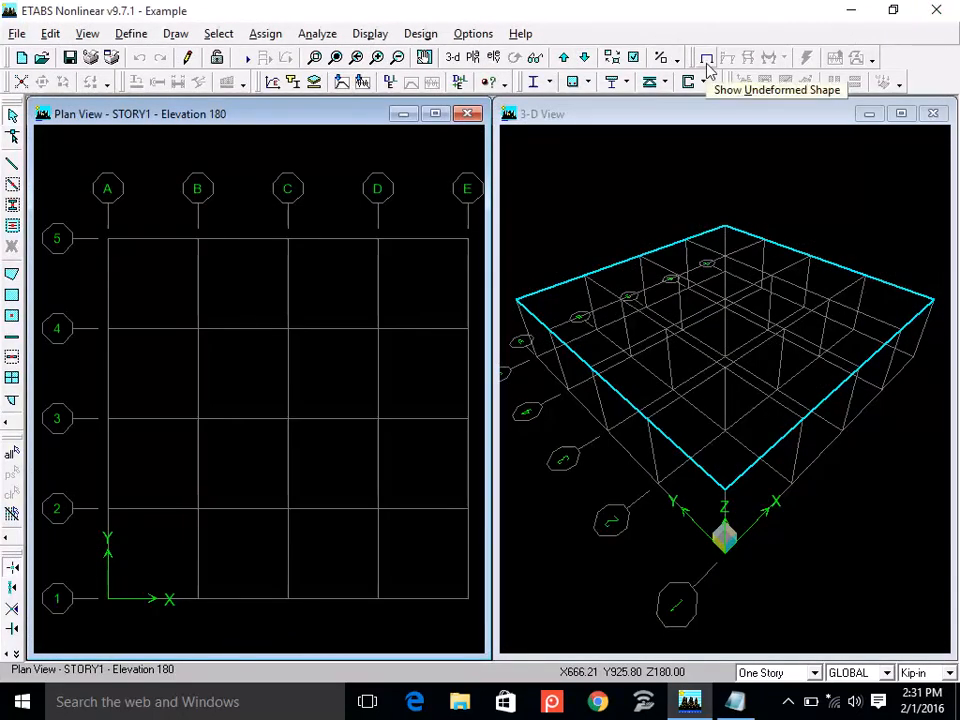
Open the static load case definitions.
click(131, 33)
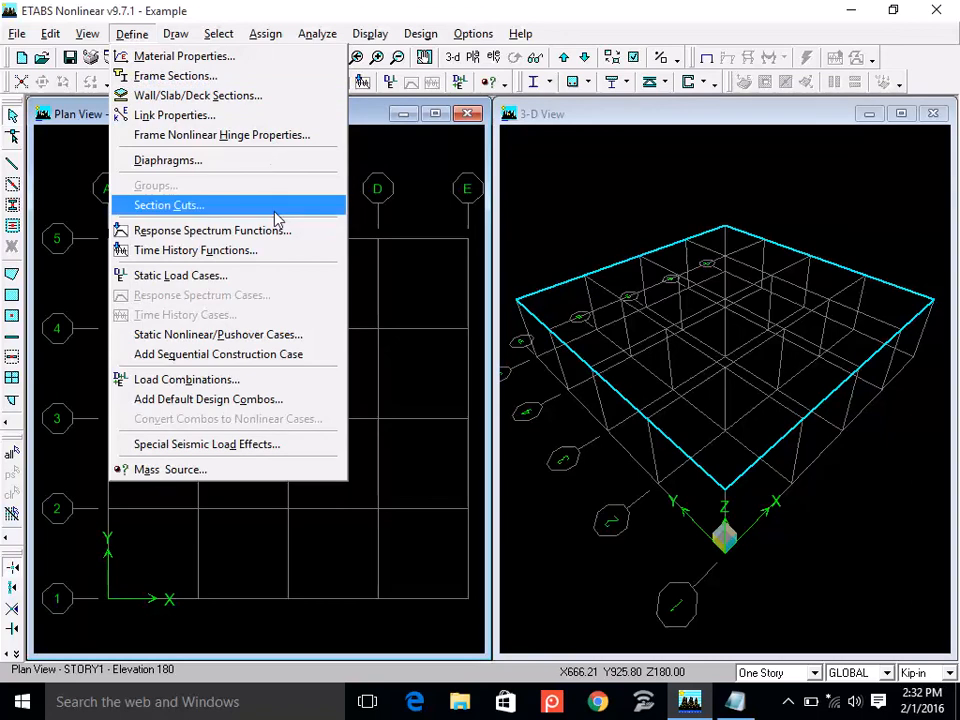
click(271, 284)
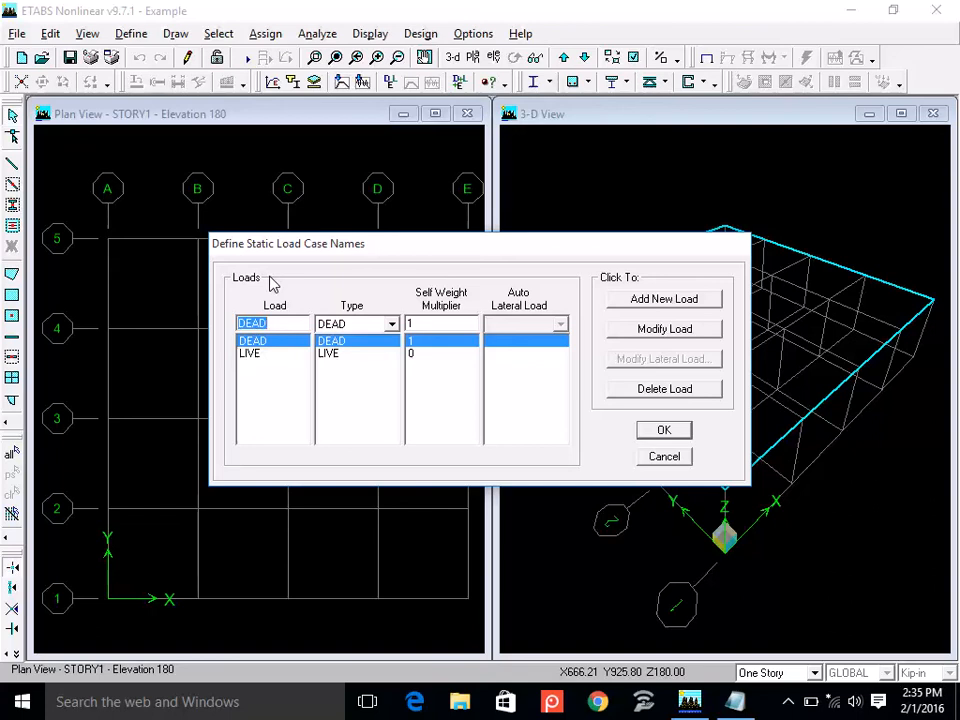
Delete the LIVE load case from the static load case list.
click(253, 355)
click(254, 341)
click(255, 355)
click(258, 343)
click(257, 353)
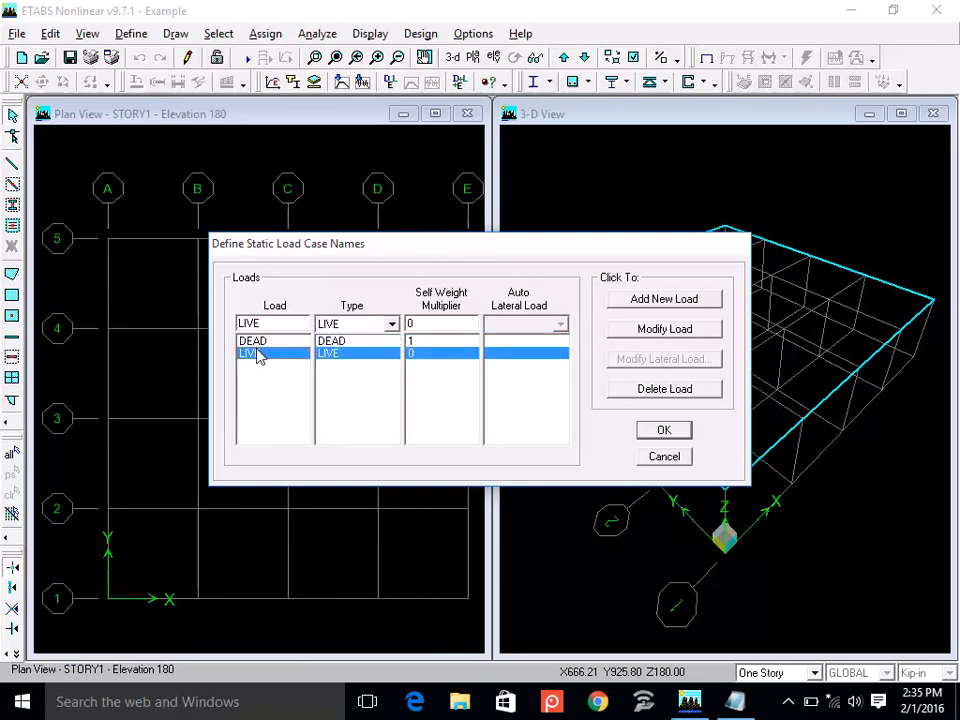
click(666, 389)
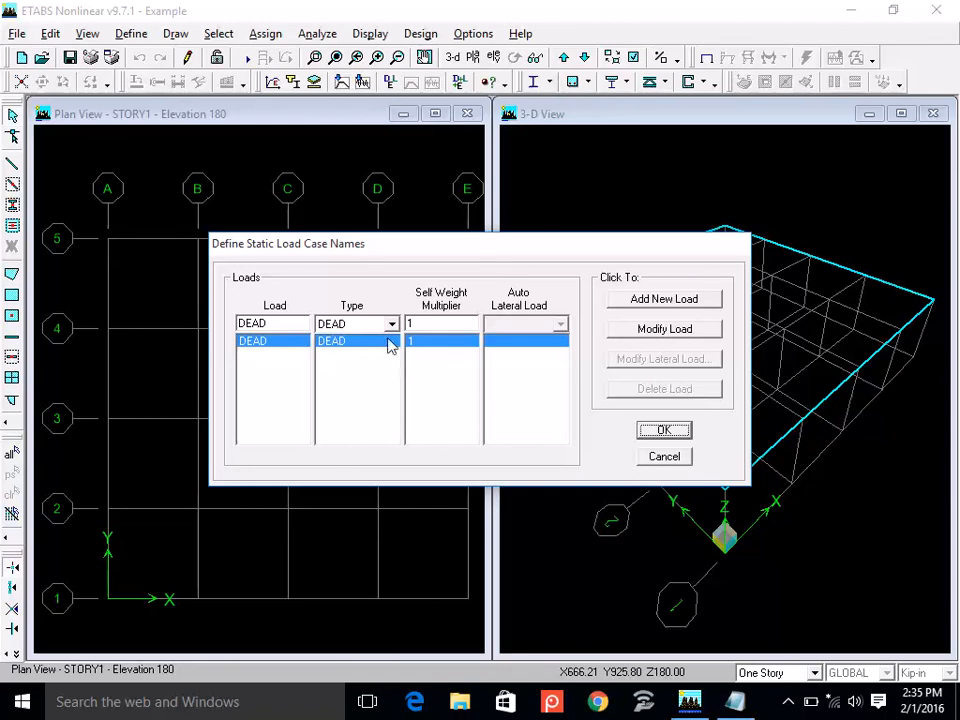
Examine the load types available for the DEAD load case, from DEAD through OTHER.
double_click(252, 324)
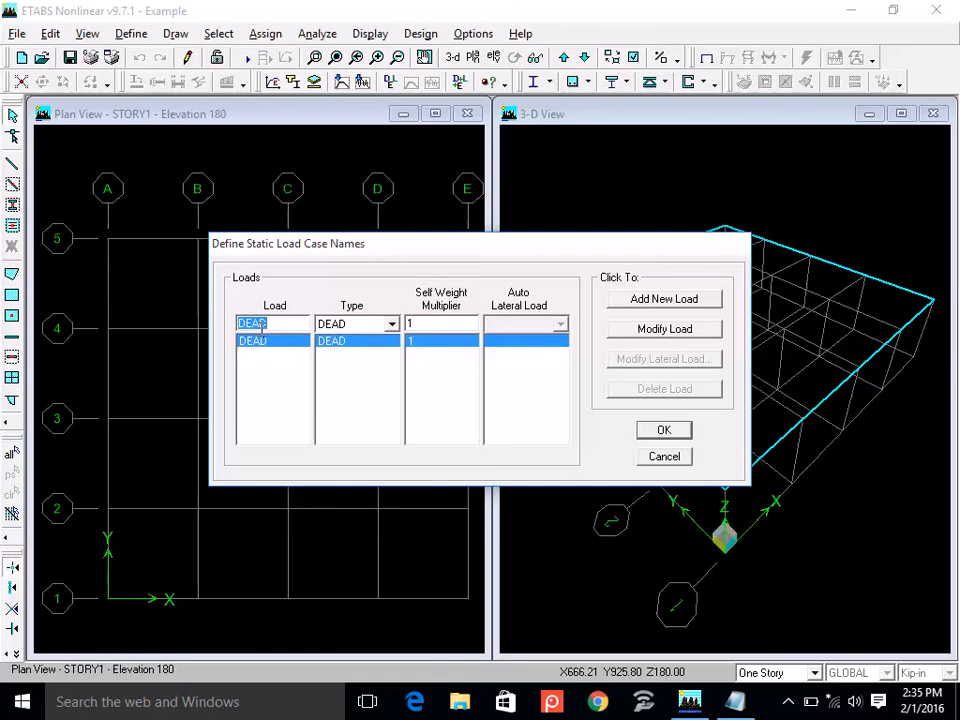
click(391, 324)
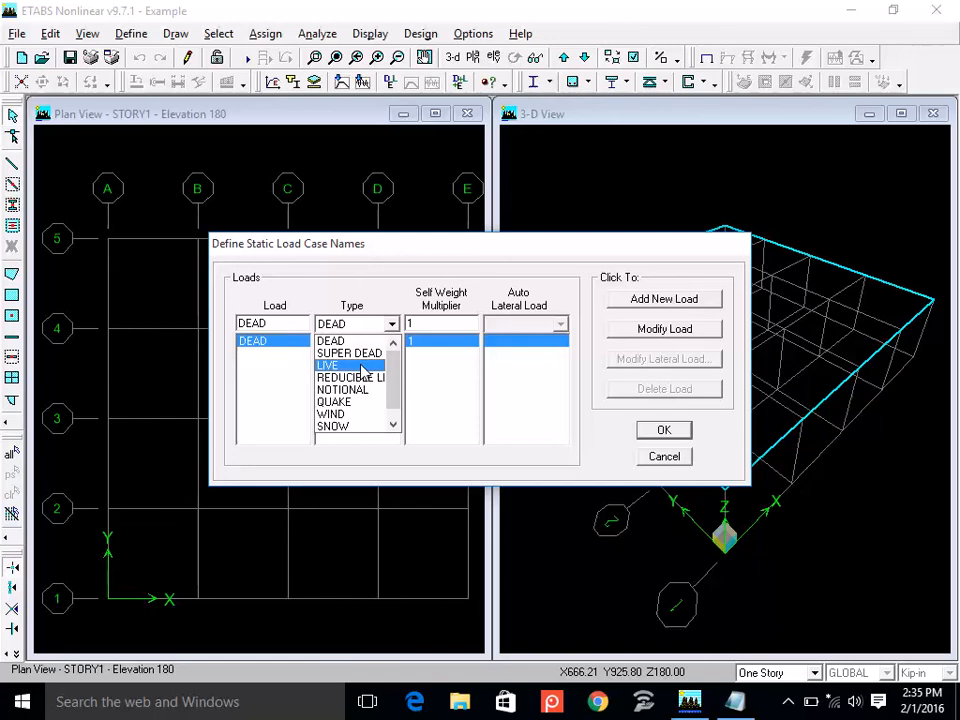
click(394, 426)
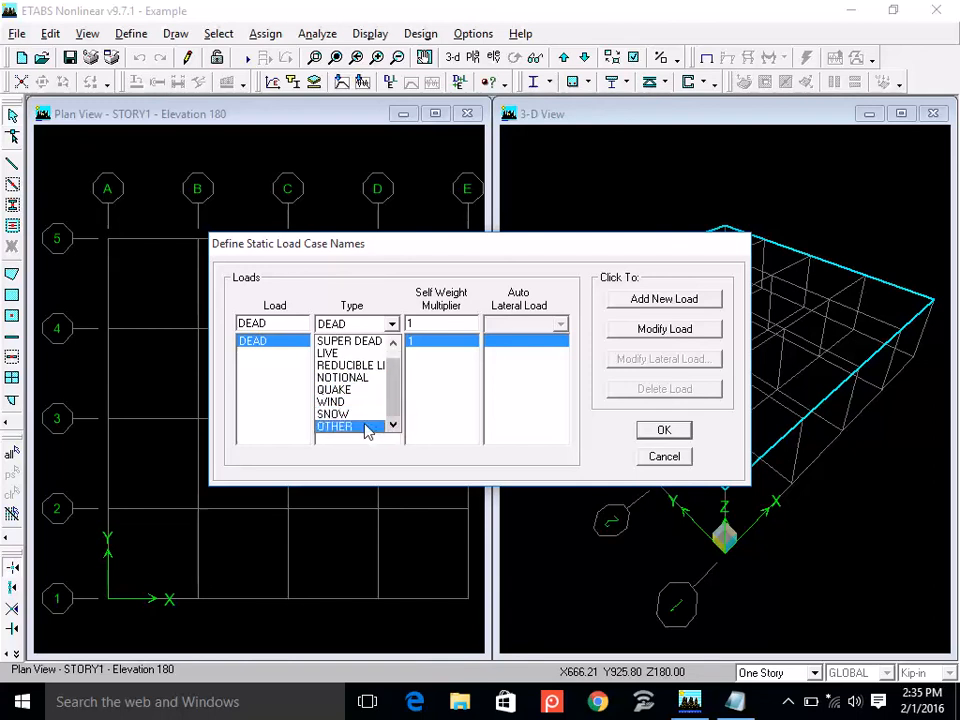
click(394, 343)
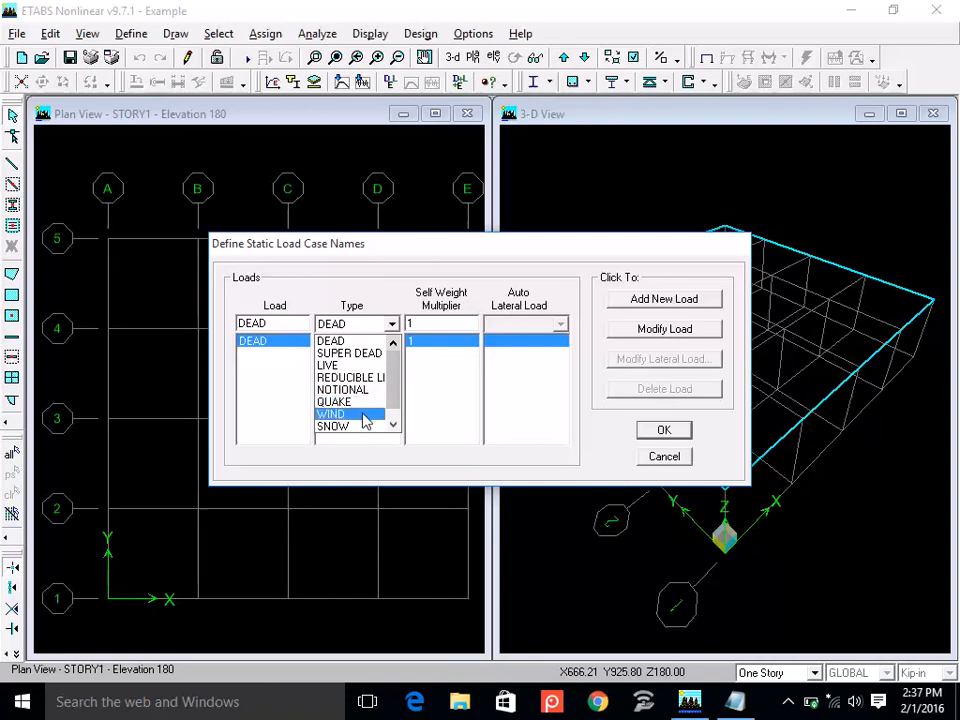
click(347, 342)
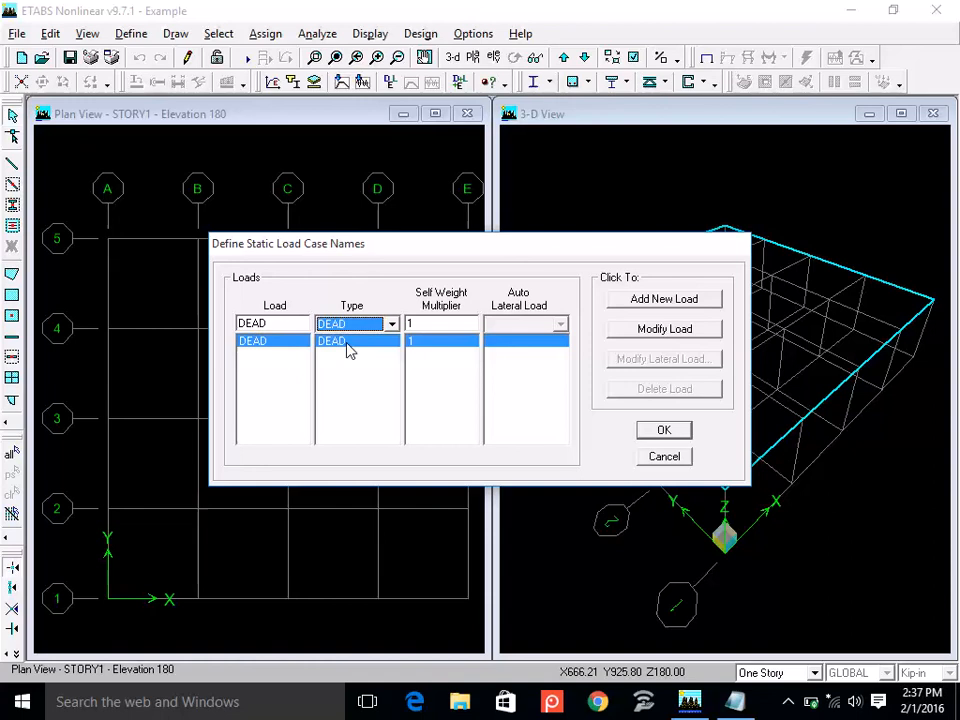
Rename the DEAD load case as FF, with DEAD as its type.
double_click(278, 326)
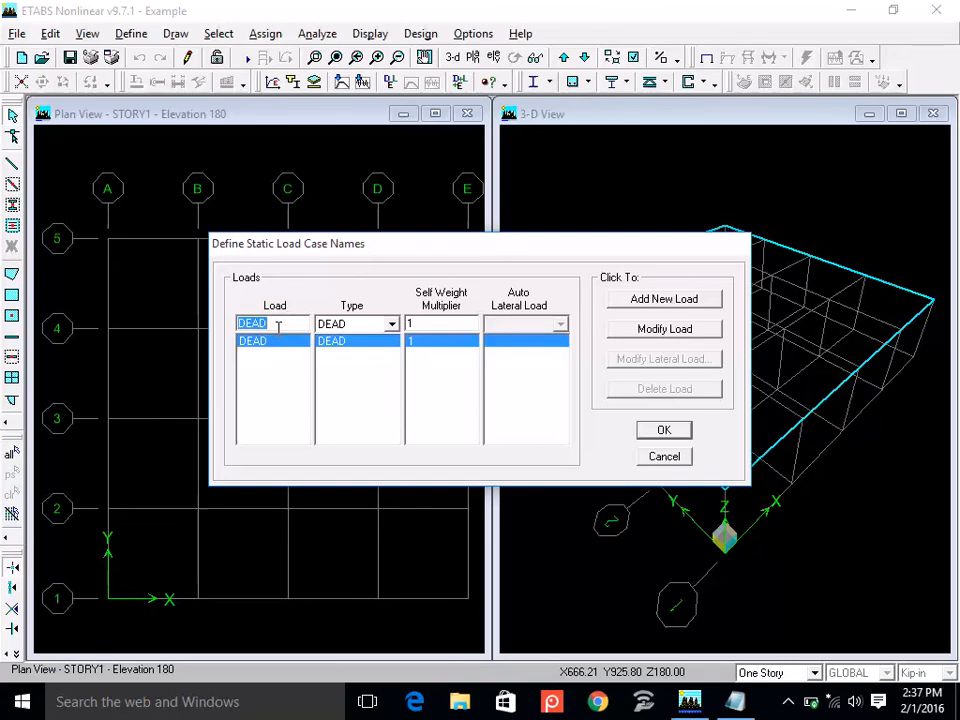
text(FF)
click(661, 339)
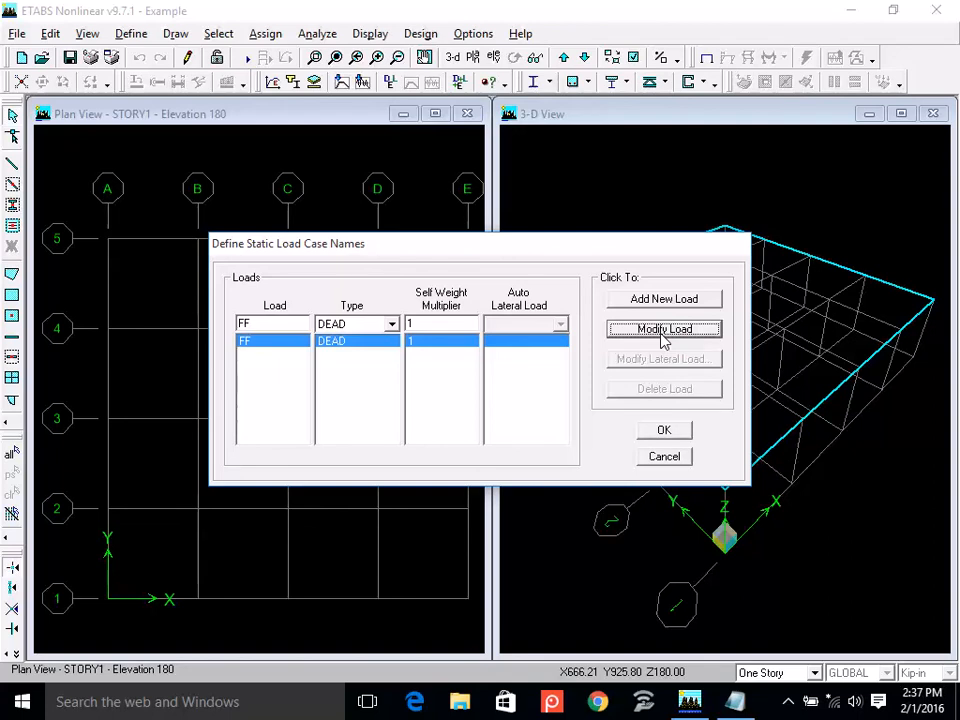
click(368, 328)
click(362, 340)
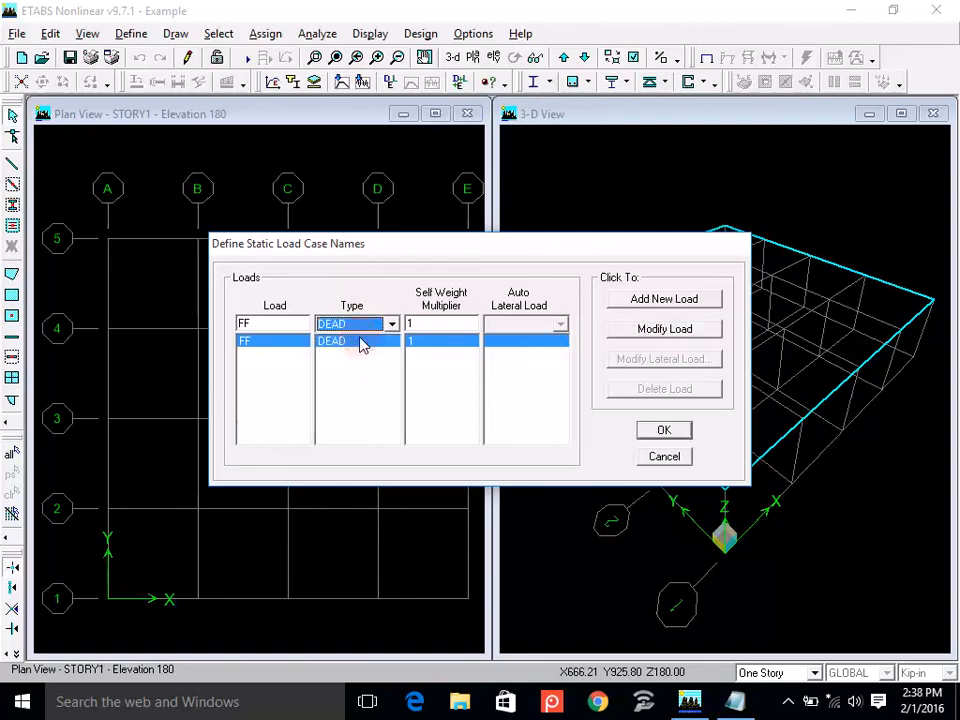
Add a new static load case named ROOF with type DEAD and self-weight multiplier 1.
double_click(256, 321)
text(FOO)
text(R)
key(BackSpace)
key(BackSpace)
key(BackSpace)
text(ROOF)
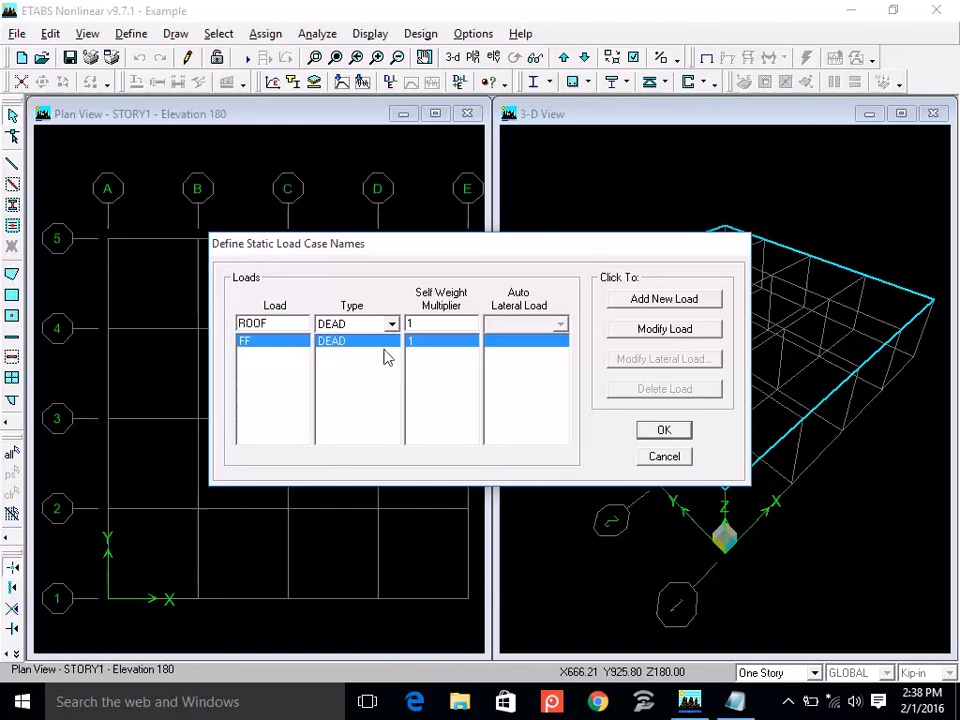
click(666, 300)
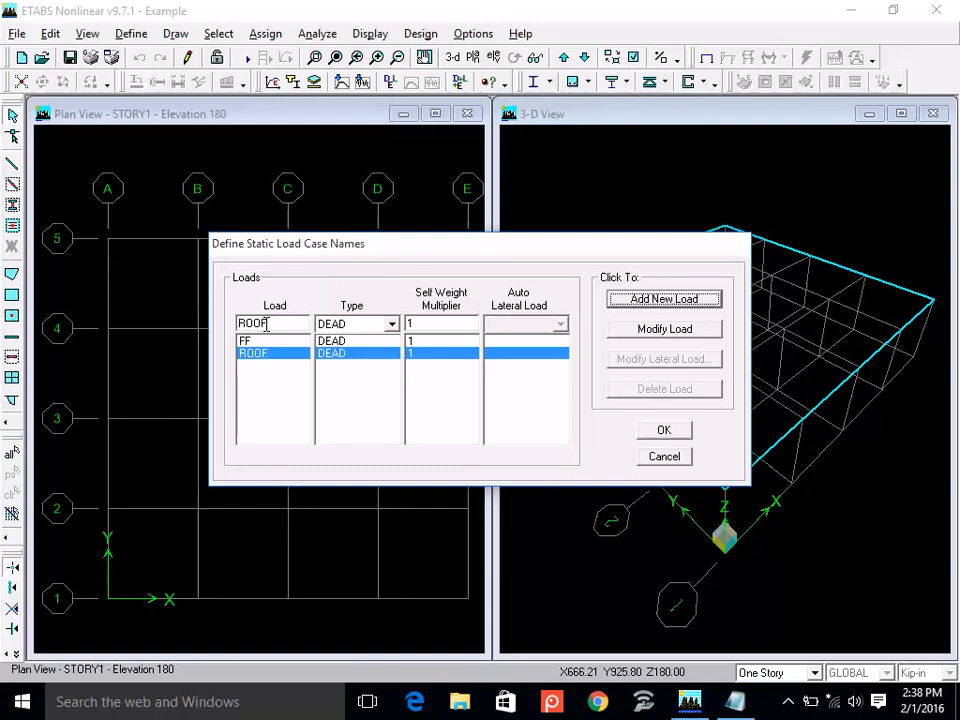
Add a static load case named PL with type DEAD and self-weight multiplier 1.
double_click(268, 323)
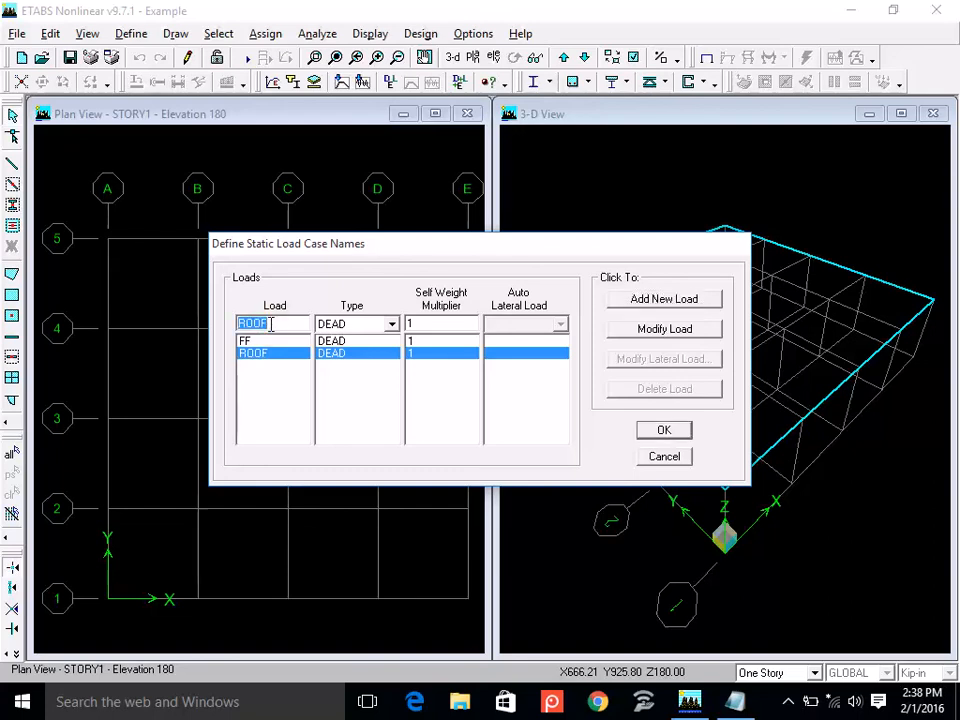
text(PL)
click(657, 304)
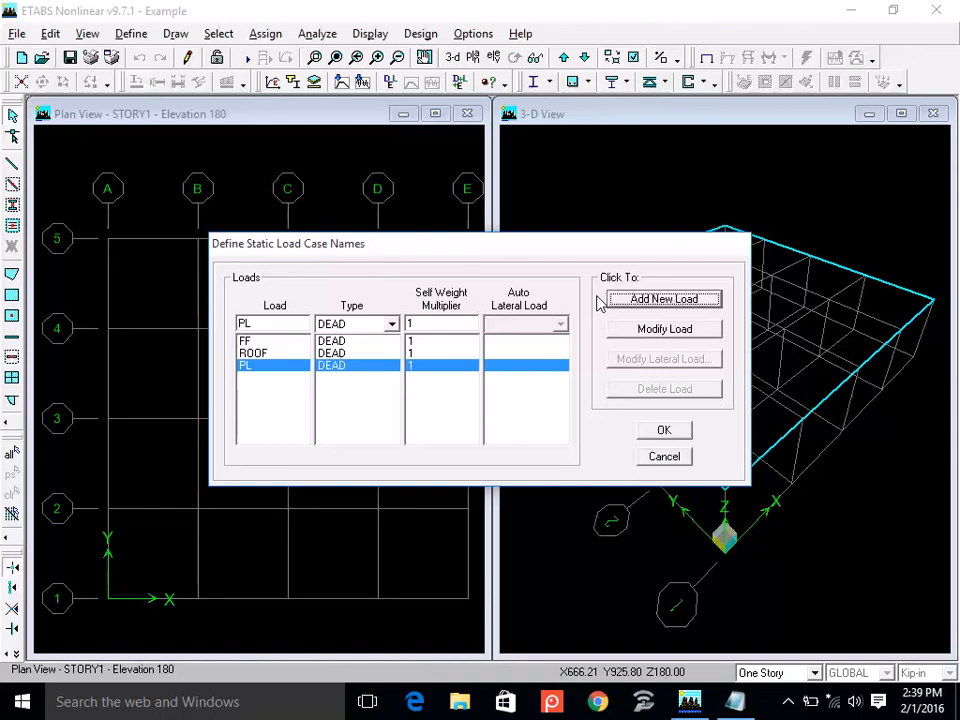
Set the self-weight multiplier of the PL and ROOF load cases to 0.
double_click(425, 324)
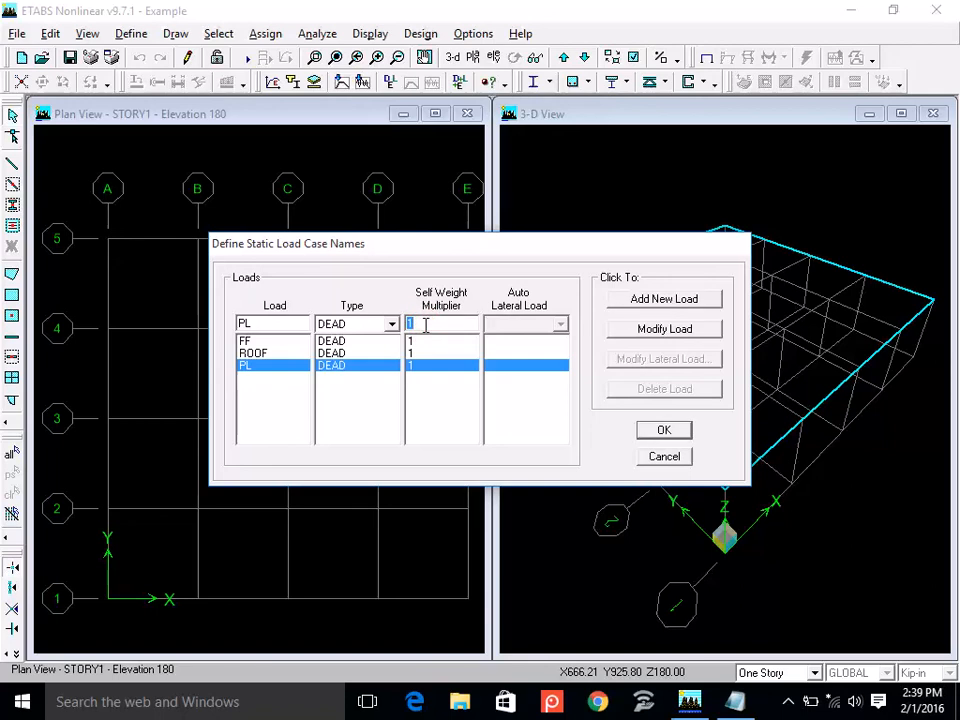
text(0)
click(649, 329)
click(463, 354)
double_click(460, 326)
text(0)
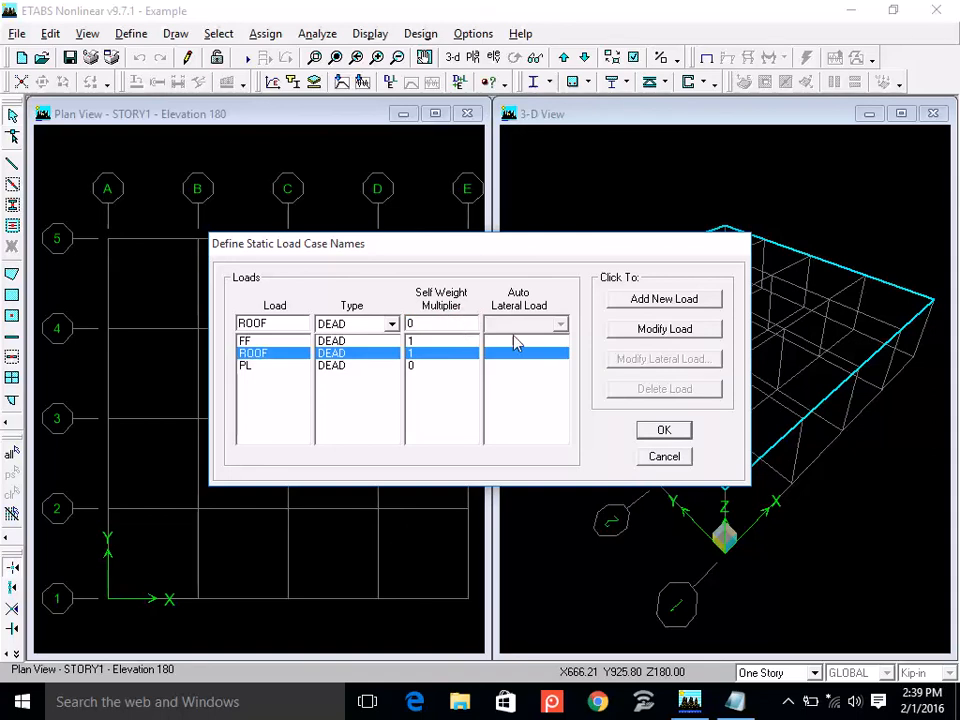
click(654, 332)
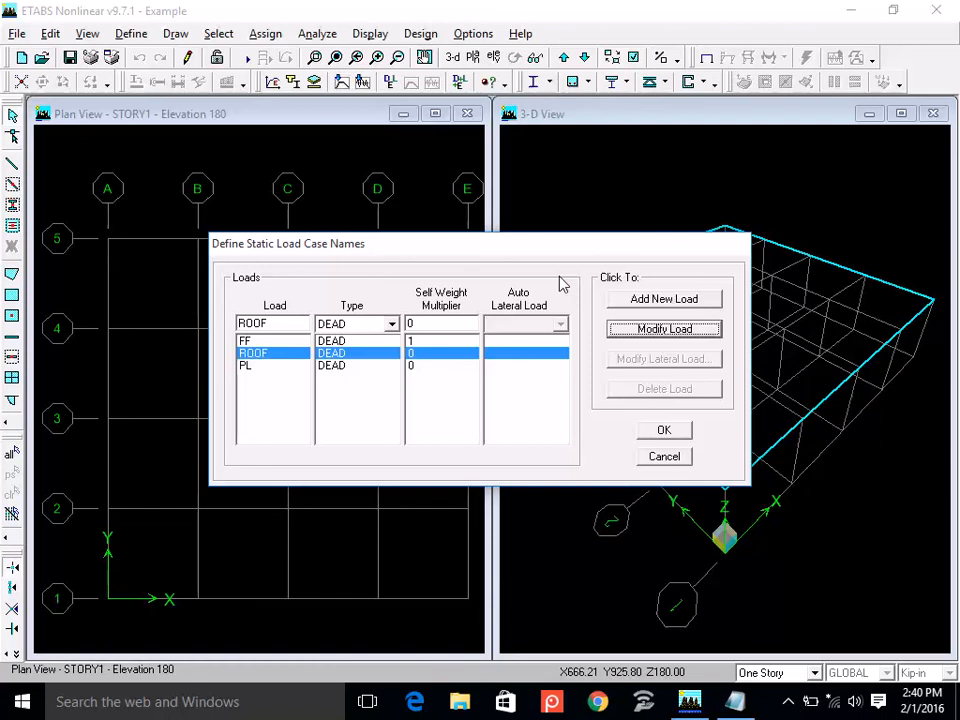
Add a load case named LIVE with type LIVE and self-weight multiplier 0, and accept the static load case definitions.
click(391, 324)
click(350, 268)
double_click(280, 324)
text(LIVE)
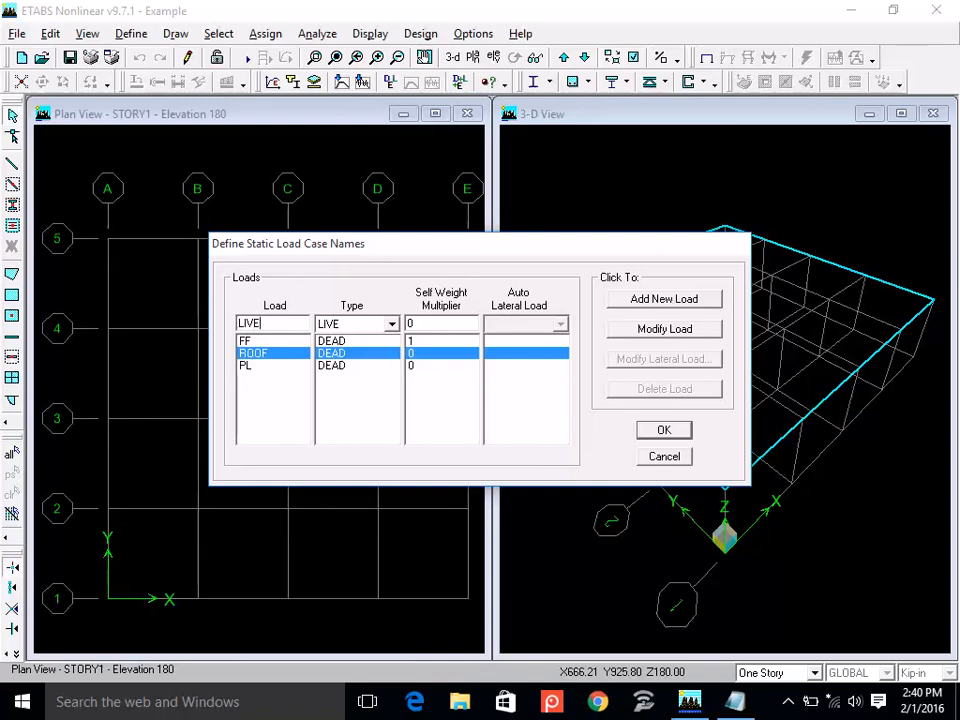
click(667, 302)
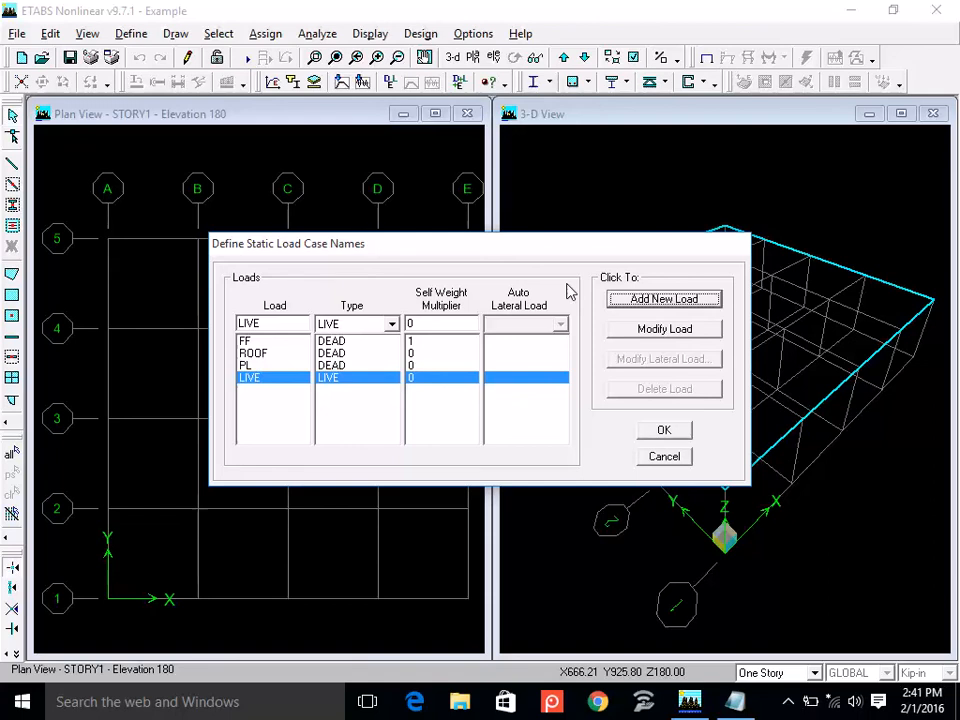
click(665, 432)
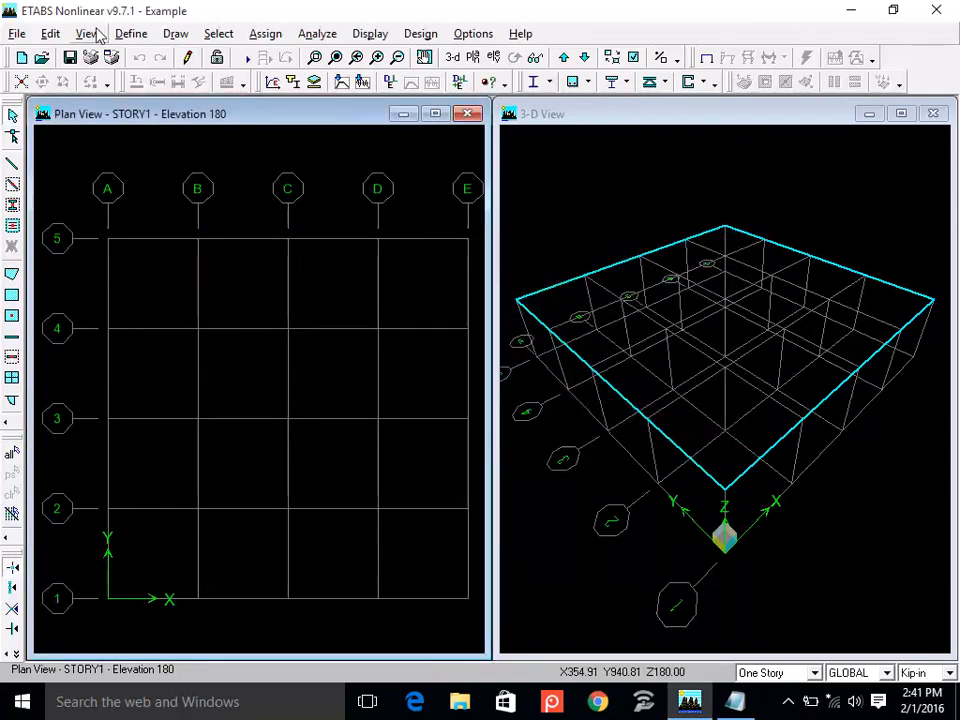
Save the Example model.
click(131, 35)
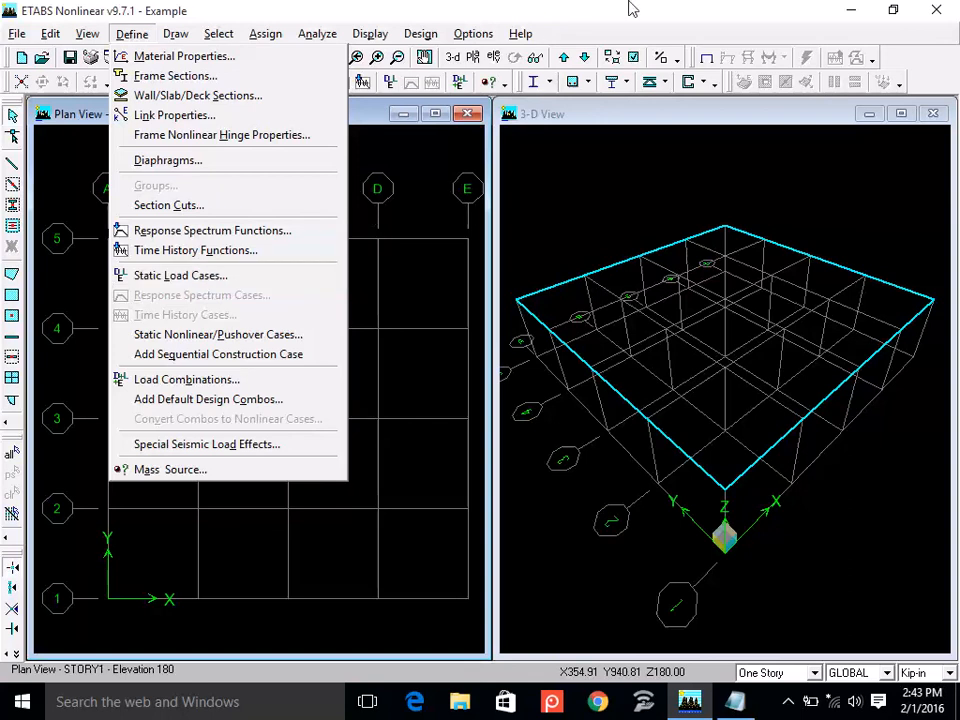
click(663, 7)
click(70, 58)
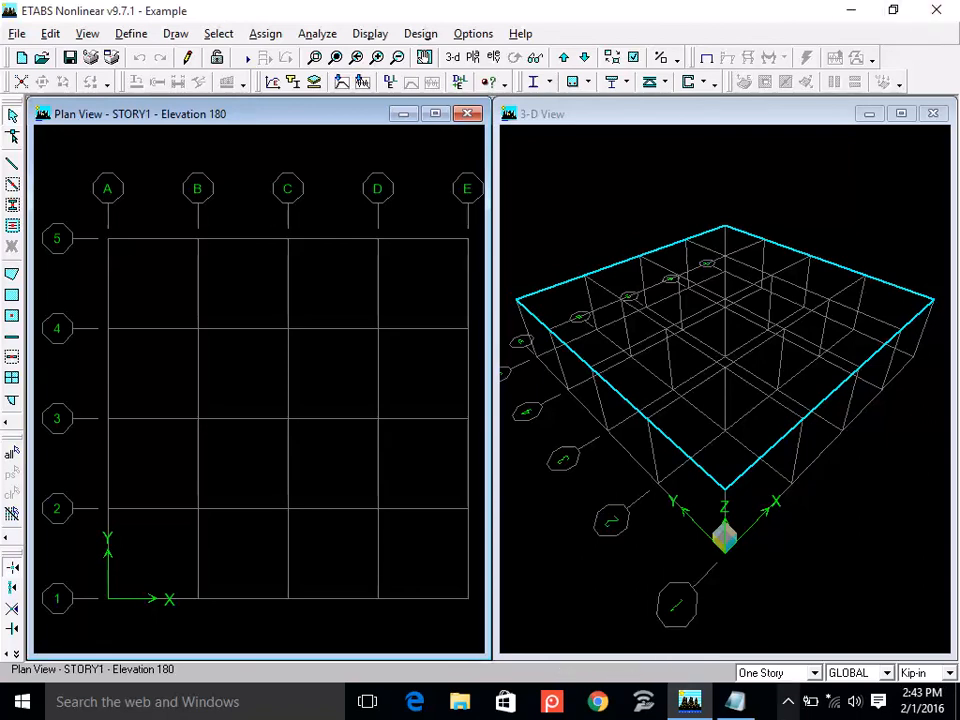
click(788, 701)
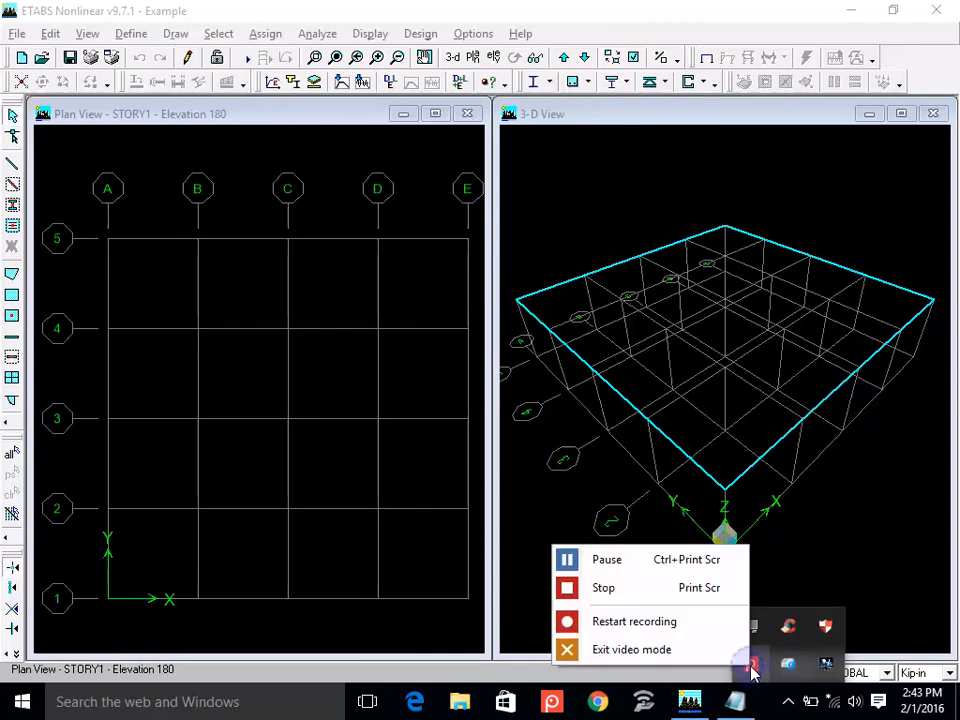